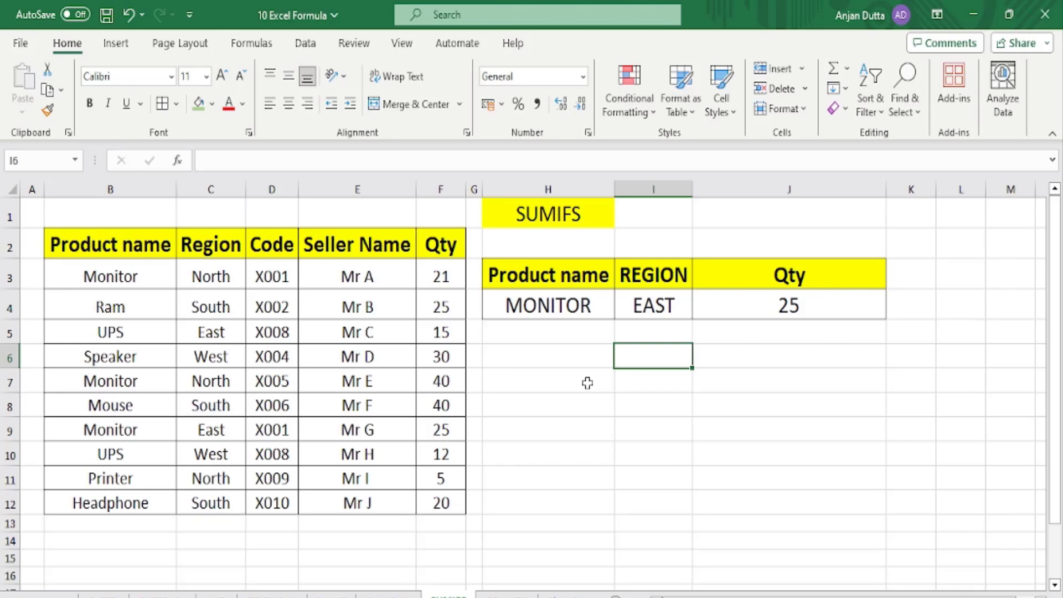
Go to the SUMIF sheet, where the *AOC* product criterion totals a Qty of 27.
{"action": "left_click", "coordinate": [397, 593]}
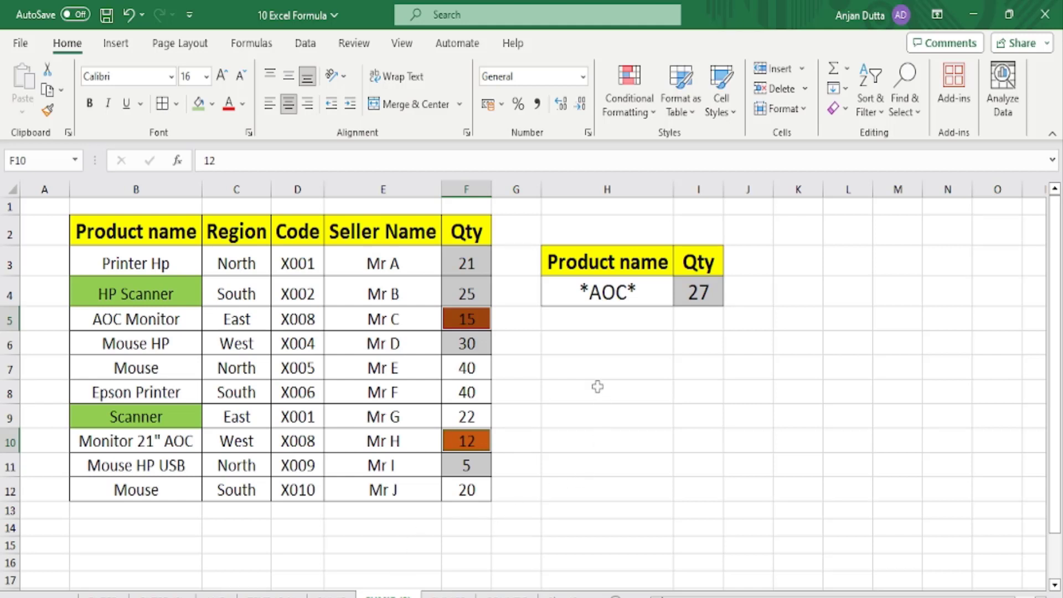
{"action": "left_click", "coordinate": [595, 256]}
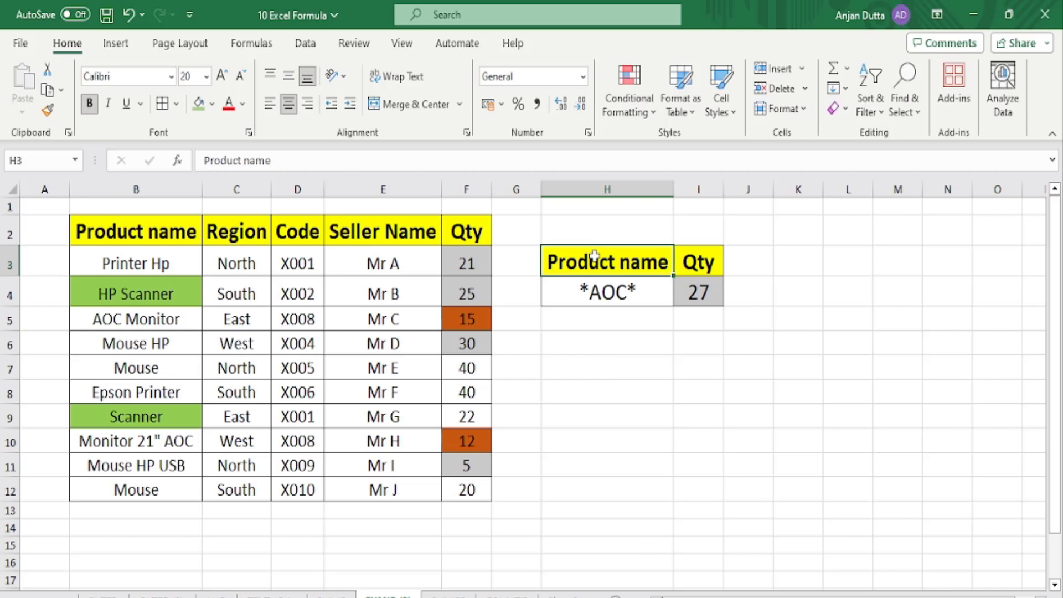
{"action": "left_click", "coordinate": [592, 289]}
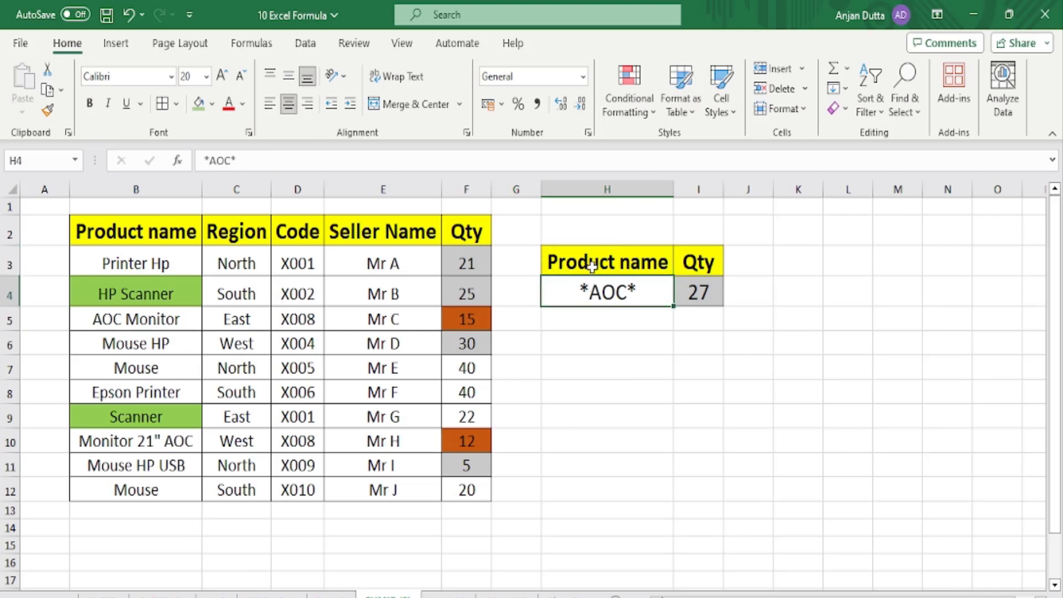
{"action": "left_click", "coordinate": [702, 281]}
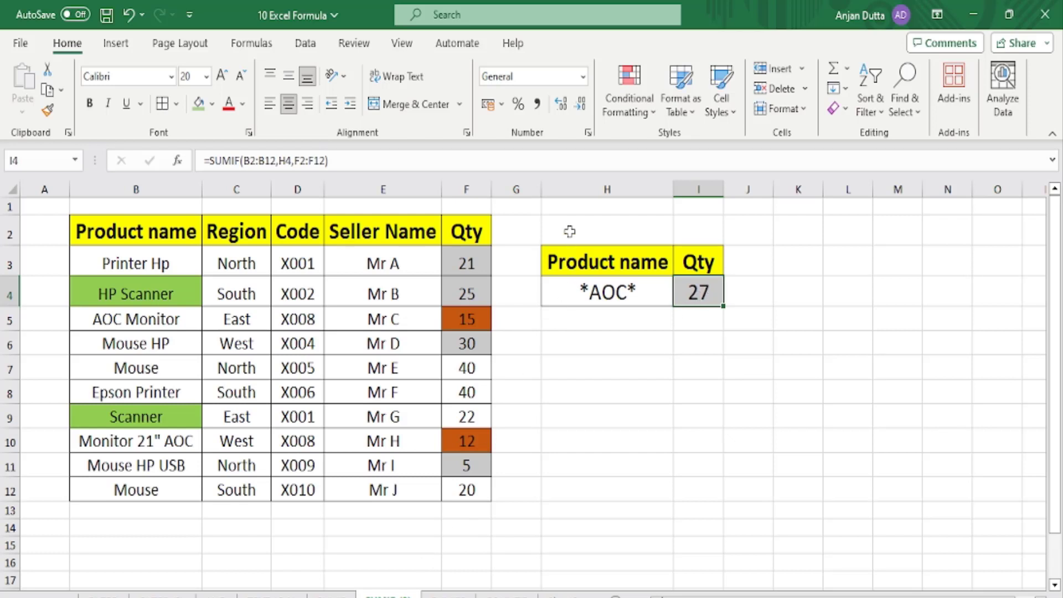
{"action": "left_click", "coordinate": [571, 207]}
Enter the title 'SUMIF' in H1, centred, at font size 20 with a yellow fill.
{"action": "type", "text": "SUMIF"}
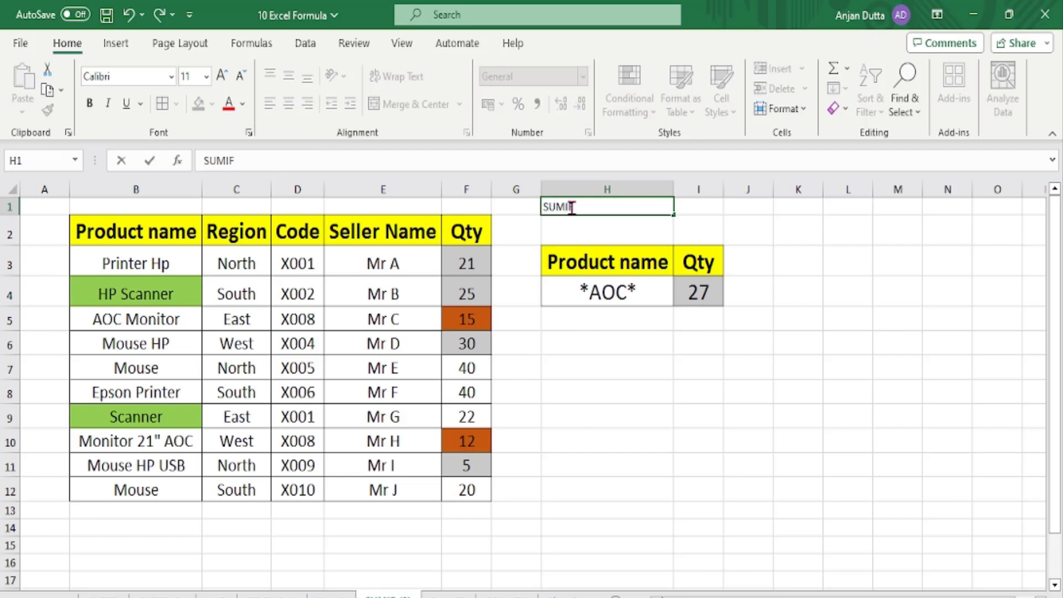
{"action": "key", "text": "Return"}
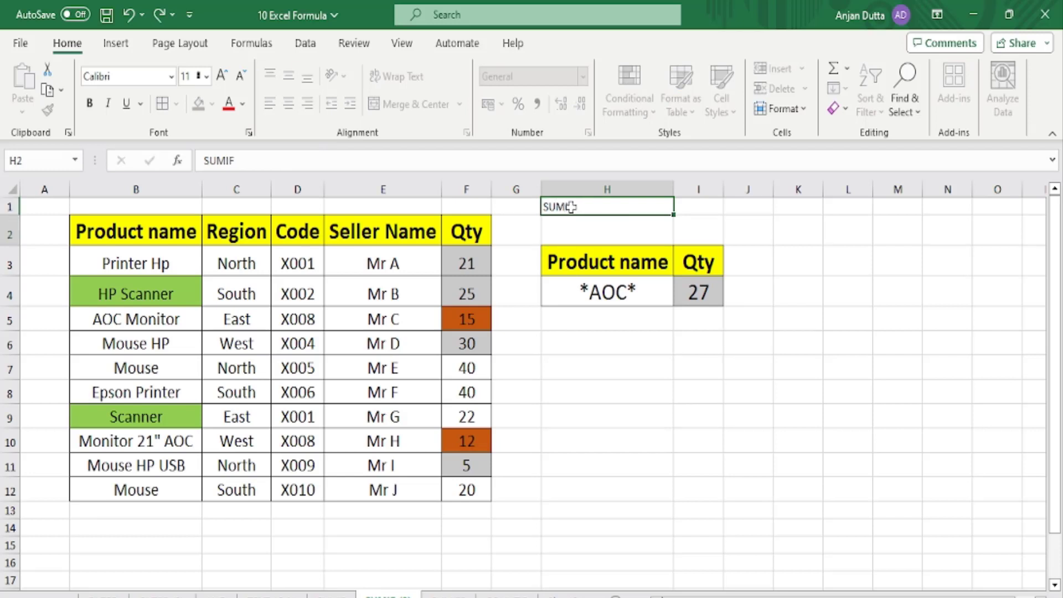
{"action": "left_click", "coordinate": [571, 208]}
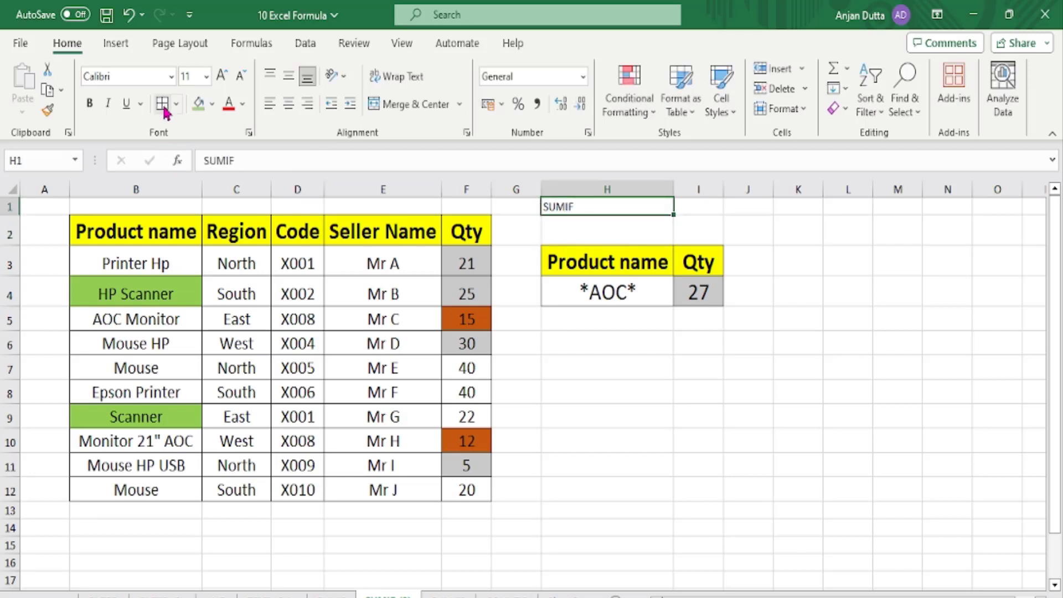
{"action": "left_click", "coordinate": [288, 104]}
{"action": "left_click", "coordinate": [195, 77]}
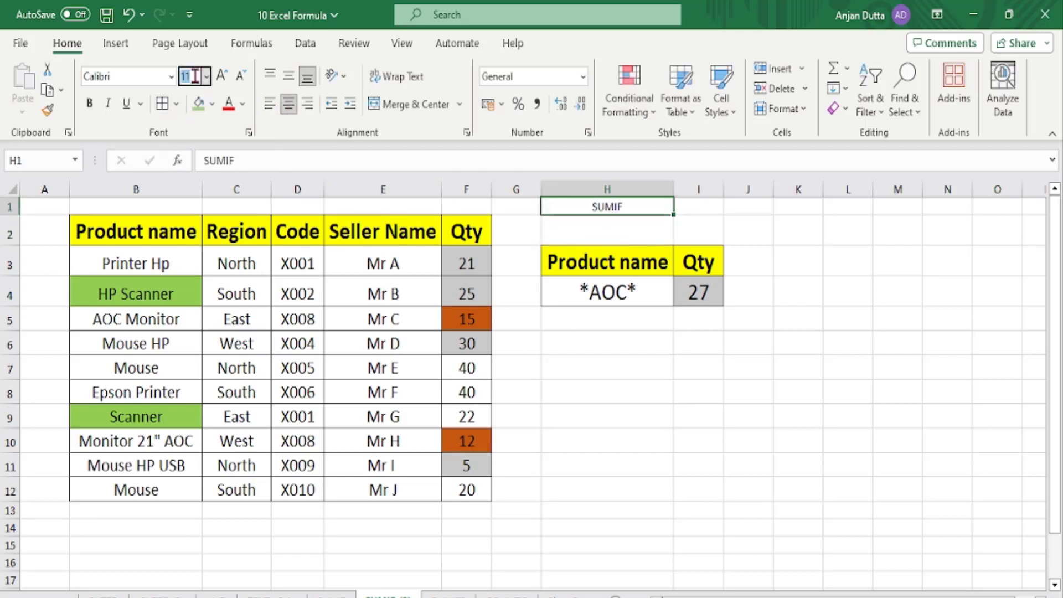
{"action": "type", "text": "20"}
{"action": "key", "text": "Return"}
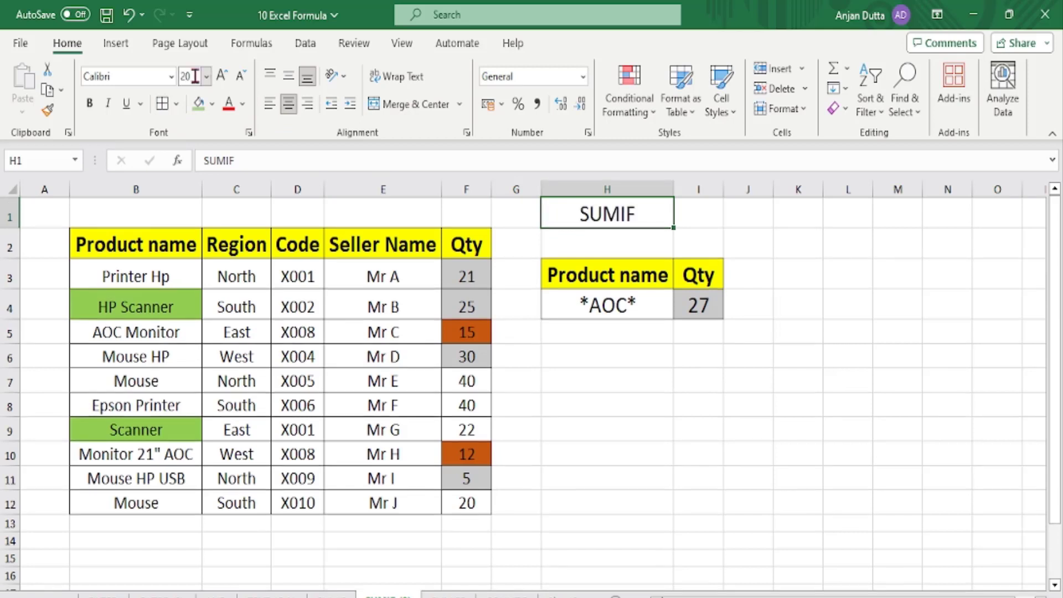
{"action": "left_click", "coordinate": [212, 103]}
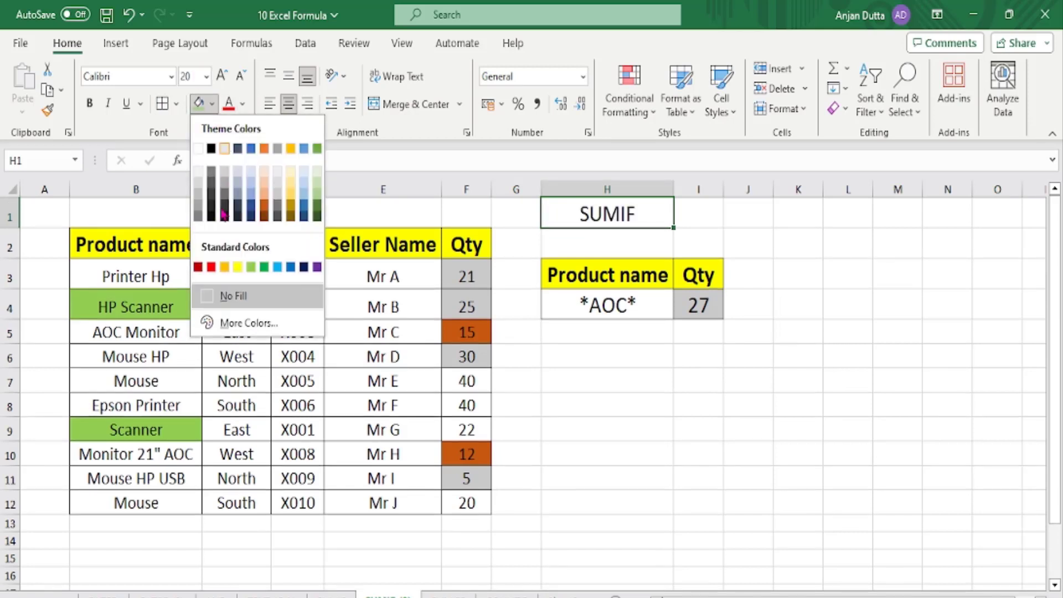
{"action": "left_click", "coordinate": [237, 267]}
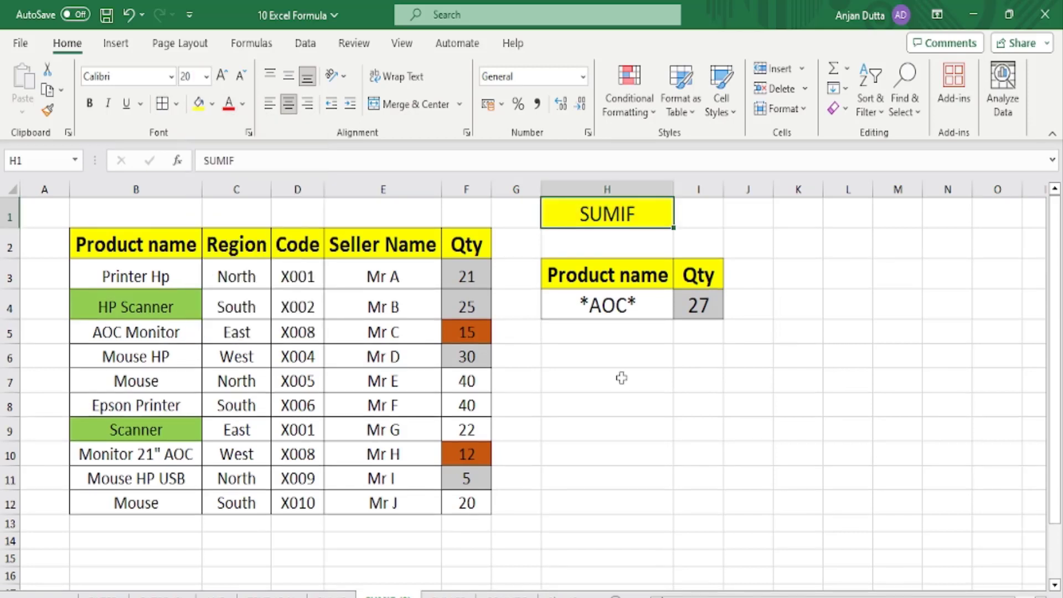
{"action": "left_click", "coordinate": [625, 302]}
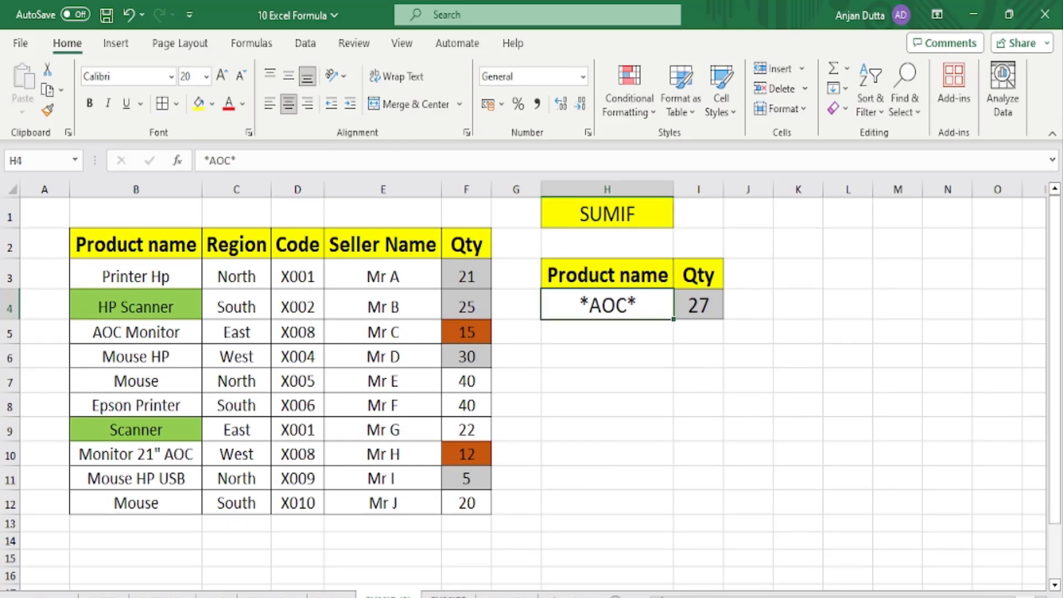
Compare the SUMIFS sheet with the SUMIF sheet's *AOC* criterion and I4 formula.
{"action": "left_click", "coordinate": [449, 596]}
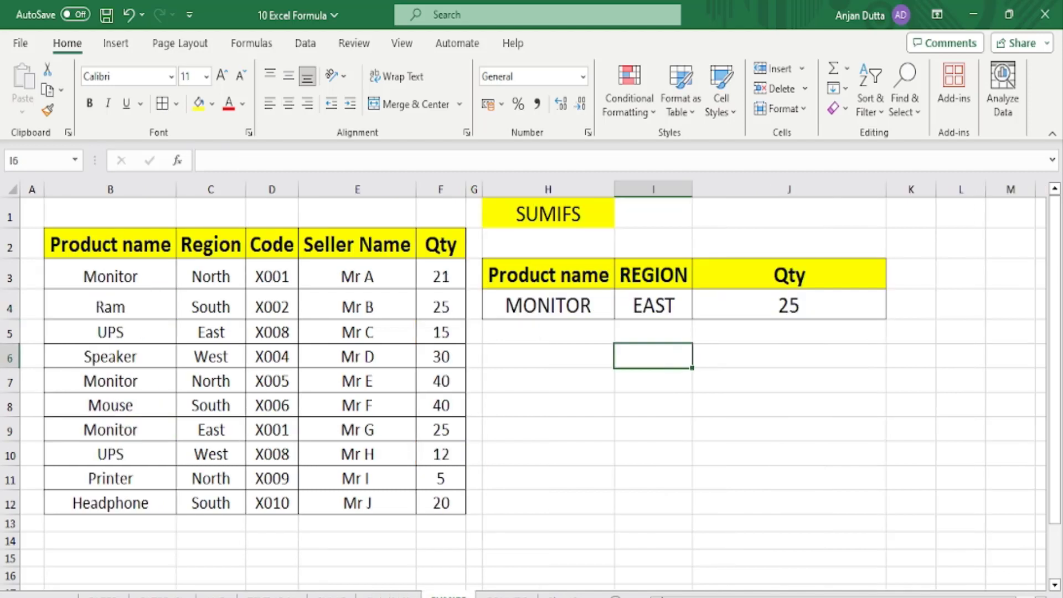
{"action": "left_click", "coordinate": [554, 202]}
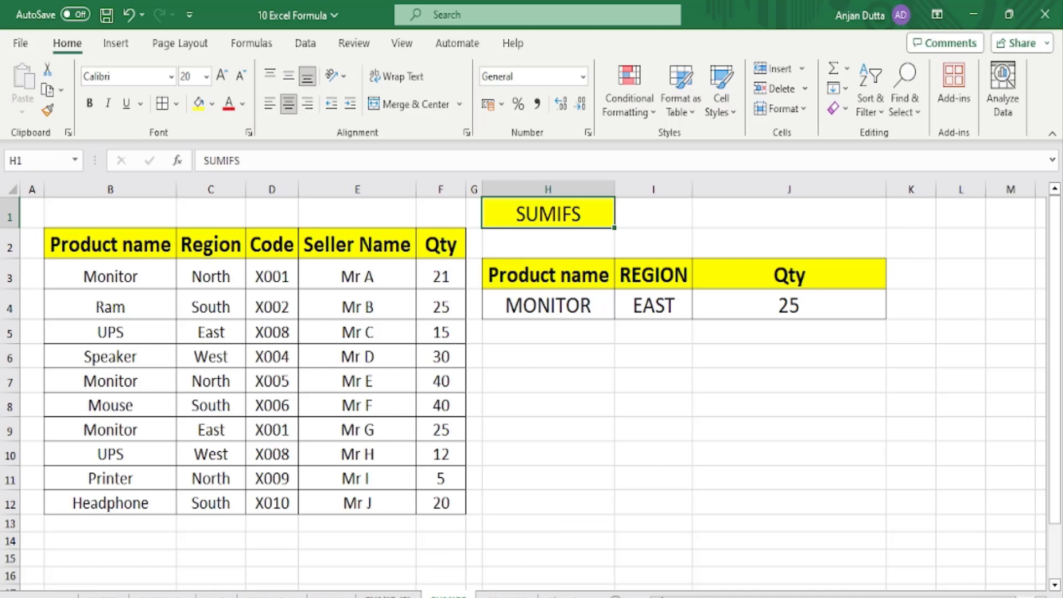
{"action": "left_click", "coordinate": [413, 594]}
{"action": "left_click", "coordinate": [582, 277]}
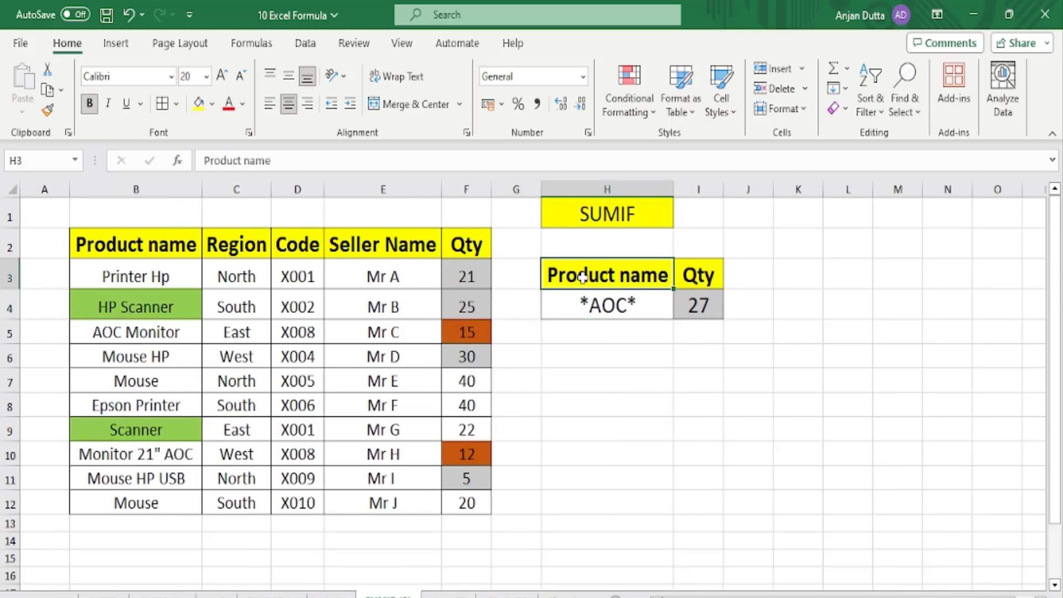
{"action": "left_click", "coordinate": [584, 305]}
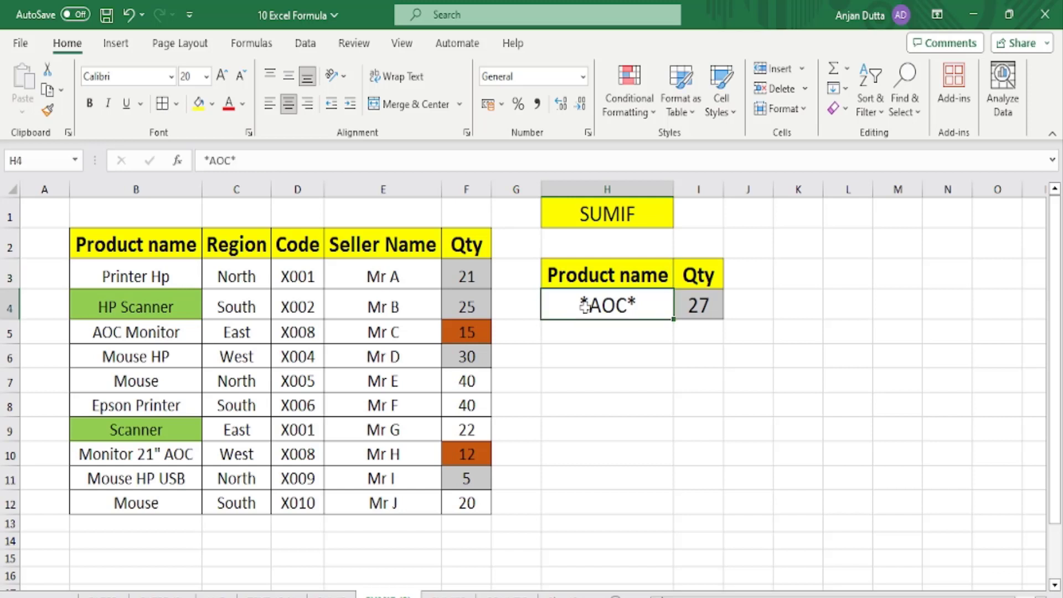
{"action": "left_click", "coordinate": [694, 299]}
{"action": "key", "text": "ctrl+Page_Down"}
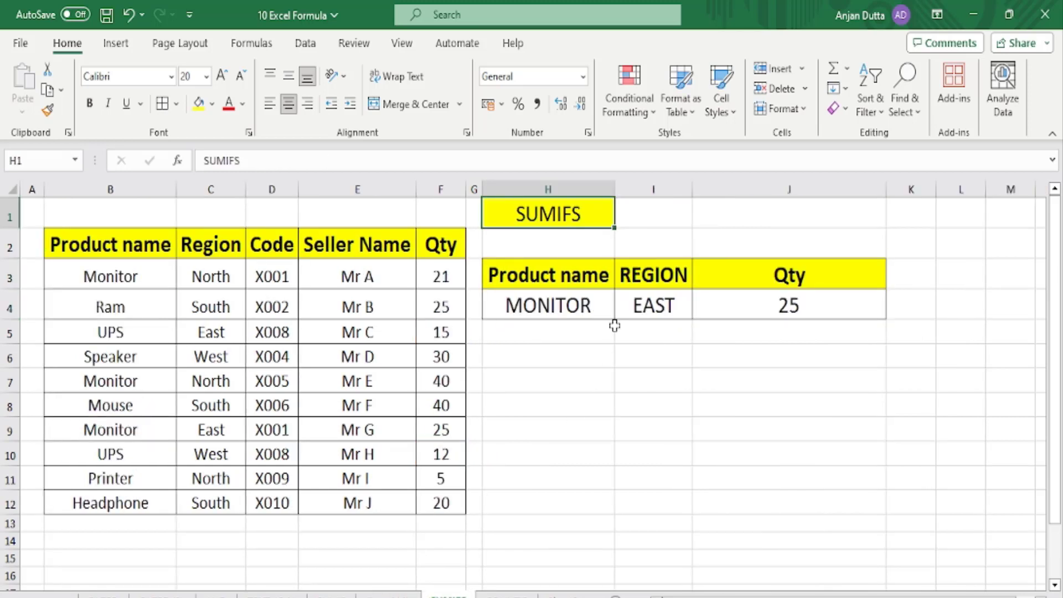
Review the MONITOR/EAST criteria and ranges B3:B12, C3:C12, then clear J4's SUMIFS formula.
{"action": "left_click", "coordinate": [590, 303]}
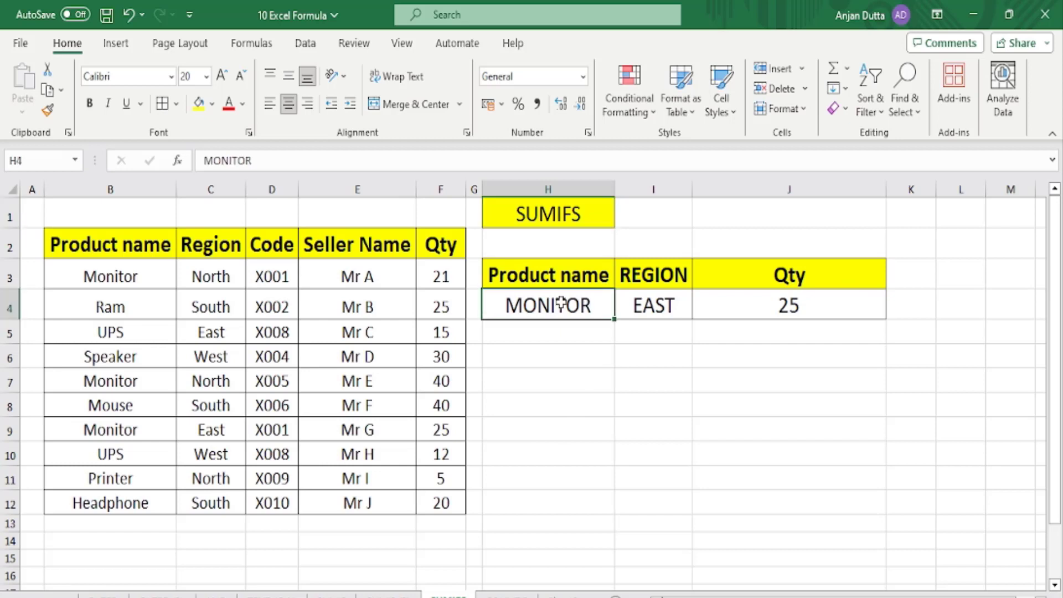
{"action": "left_click", "coordinate": [639, 304]}
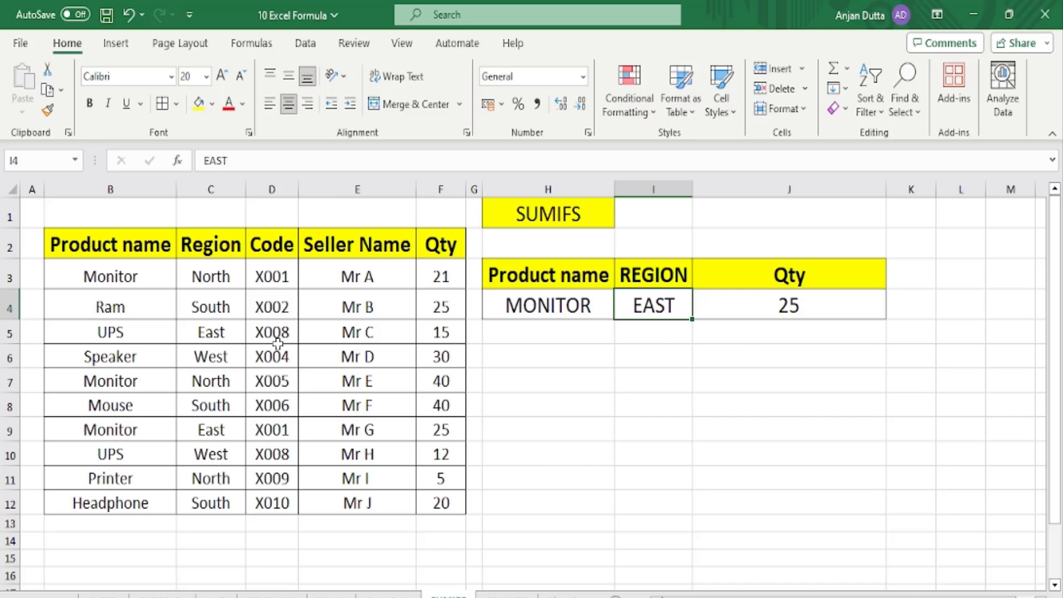
{"action": "left_click", "coordinate": [564, 307]}
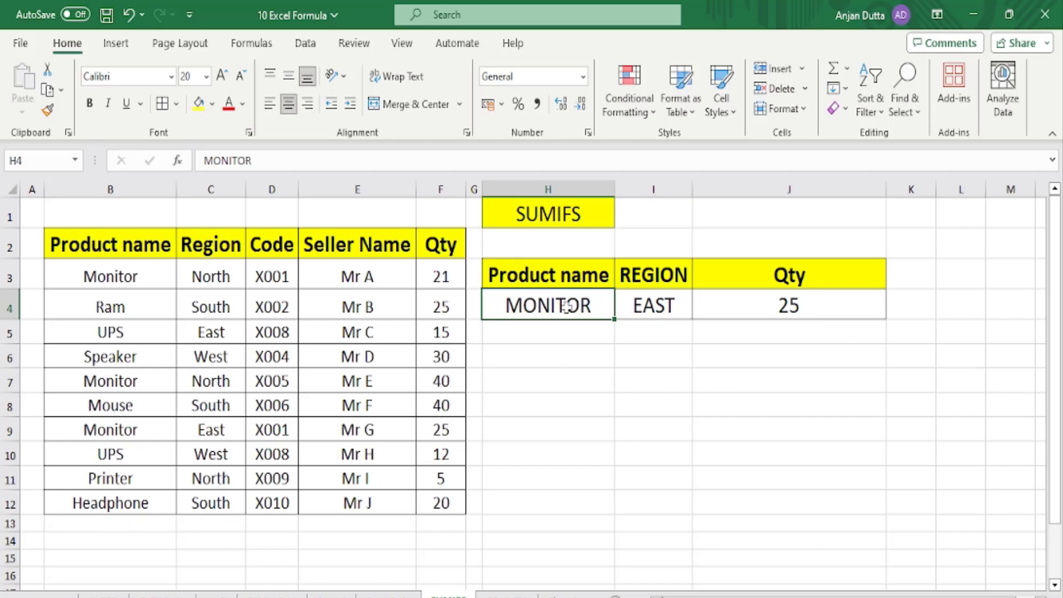
{"action": "left_click", "coordinate": [649, 311]}
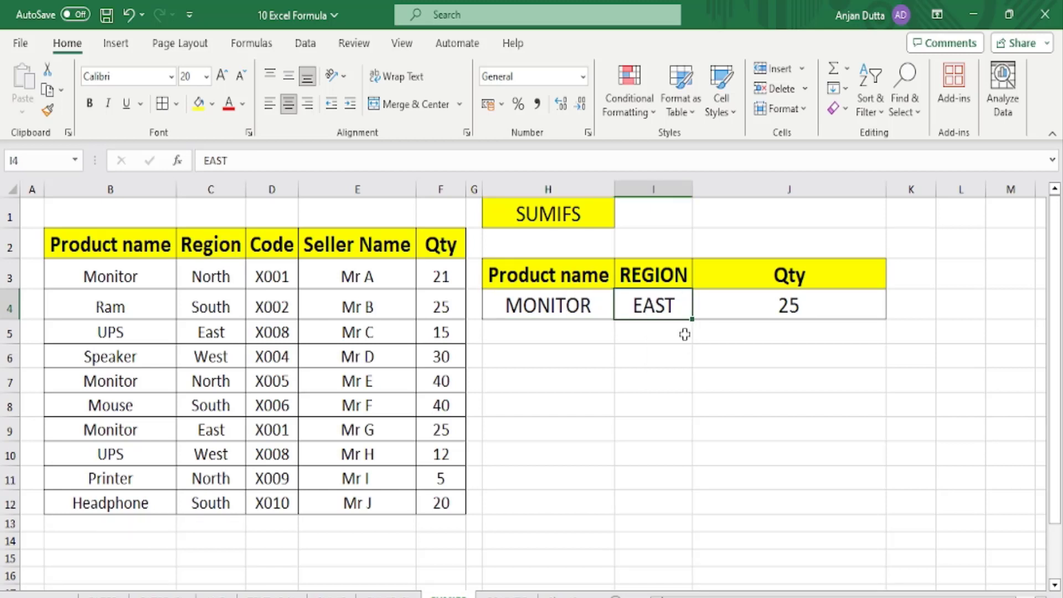
{"action": "left_click", "coordinate": [551, 304]}
{"action": "left_click_drag", "start_coordinate": [97, 274], "coordinate": [116, 507]}
{"action": "left_click", "coordinate": [649, 304]}
{"action": "left_click_drag", "start_coordinate": [227, 278], "coordinate": [215, 500]}
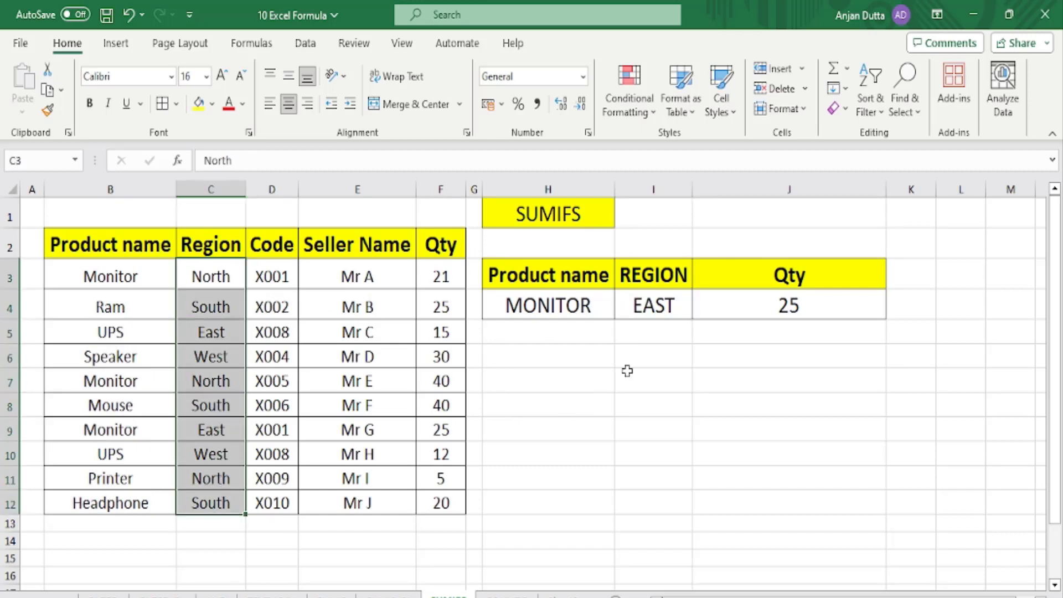
{"action": "left_click", "coordinate": [731, 306]}
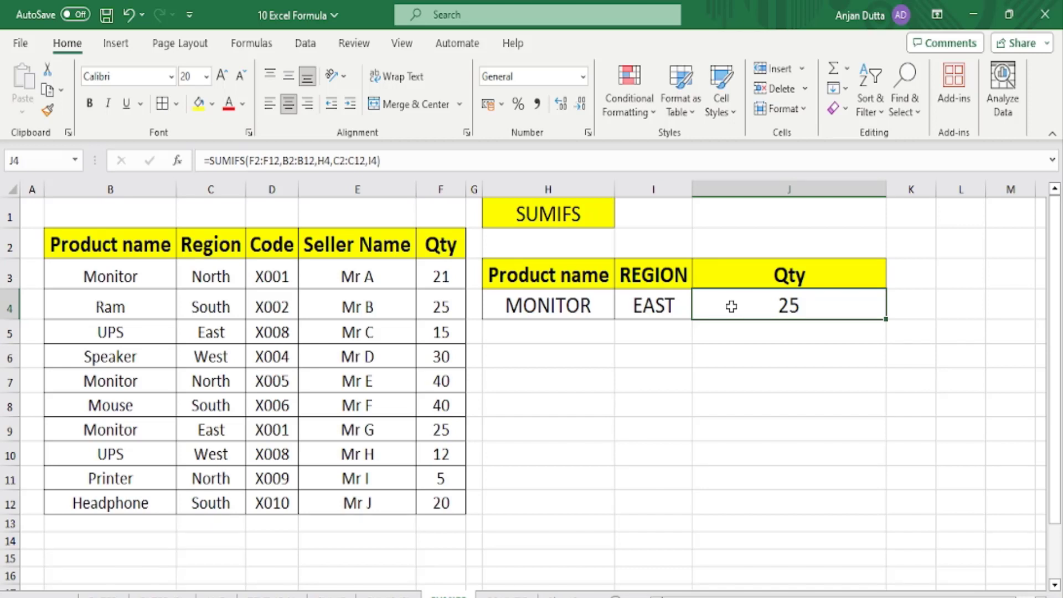
{"action": "key", "text": "Delete"}
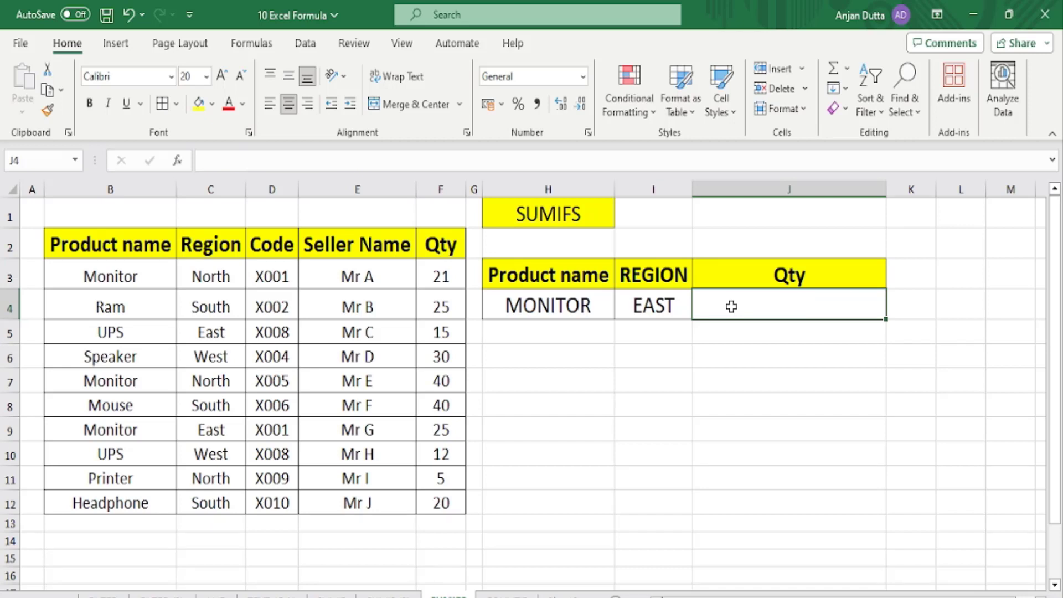
Clear the MONITOR and EAST criteria in H4:I4 and start =SUMIFS( in J4.
{"action": "left_click_drag", "start_coordinate": [526, 304], "coordinate": [654, 306]}
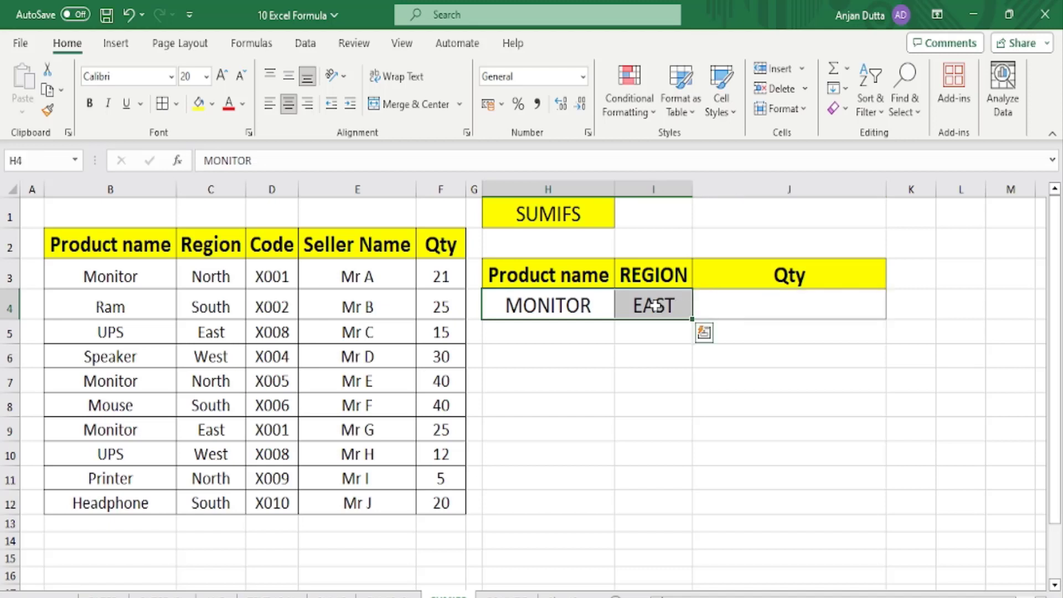
{"action": "key", "text": "Delete"}
{"action": "left_click", "coordinate": [720, 301]}
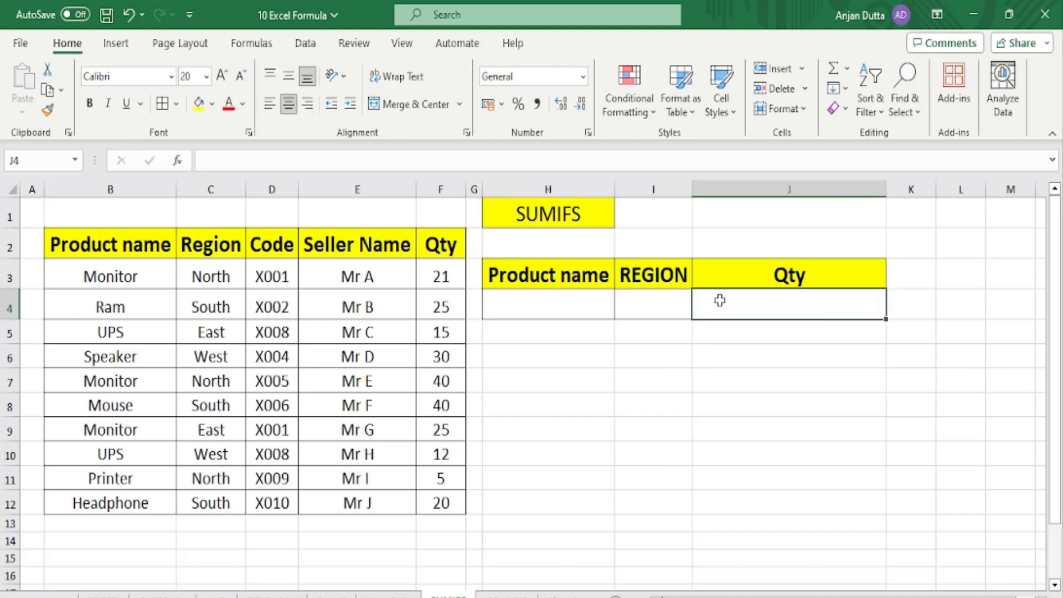
{"action": "type", "text": "="}
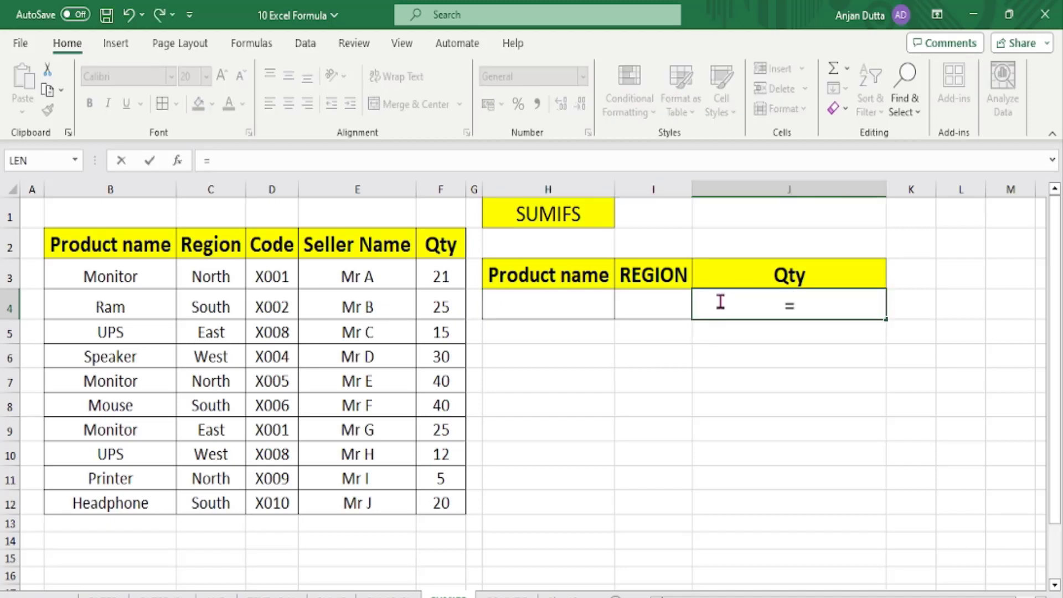
{"action": "type", "text": "SUMIFS"}
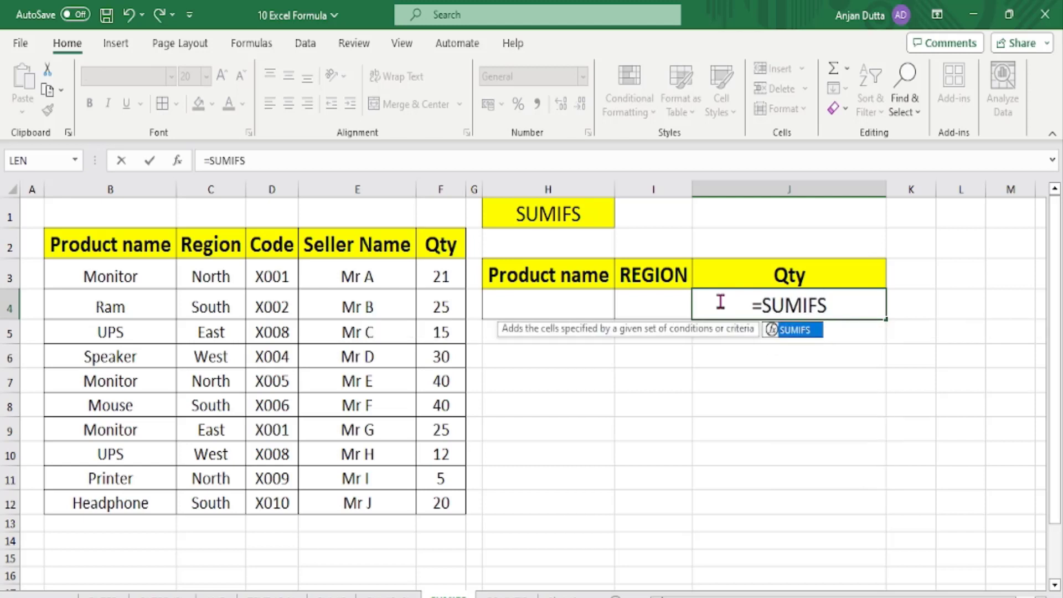
{"action": "type", "text": "("}
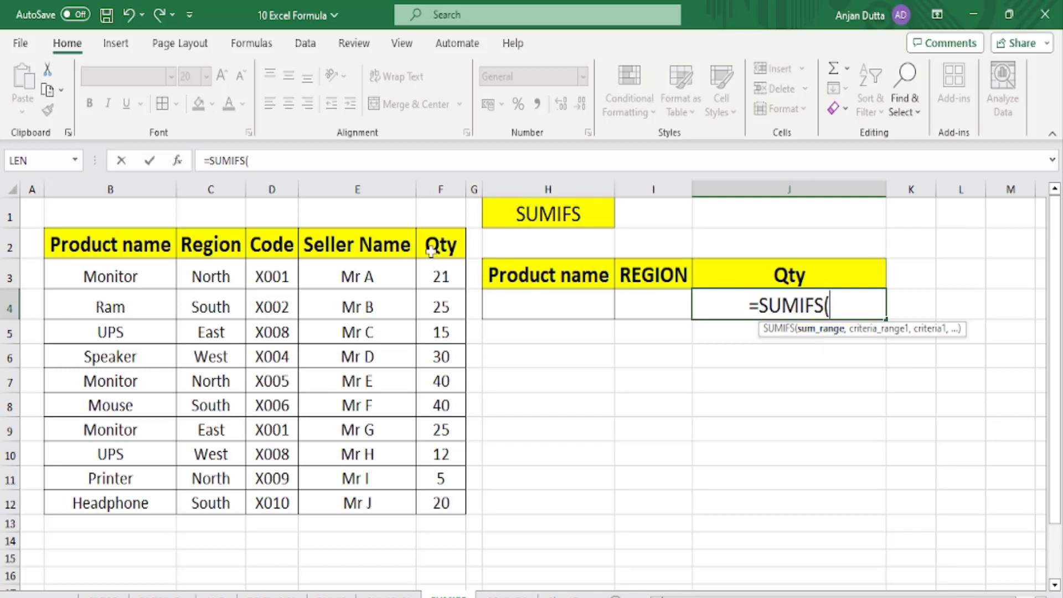
Complete J4 as =SUMIFS(F2:F12,B2:B12,H4,C2:C12,I4), which returns 0 for now.
{"action": "left_click_drag", "start_coordinate": [437, 246], "coordinate": [446, 504]}
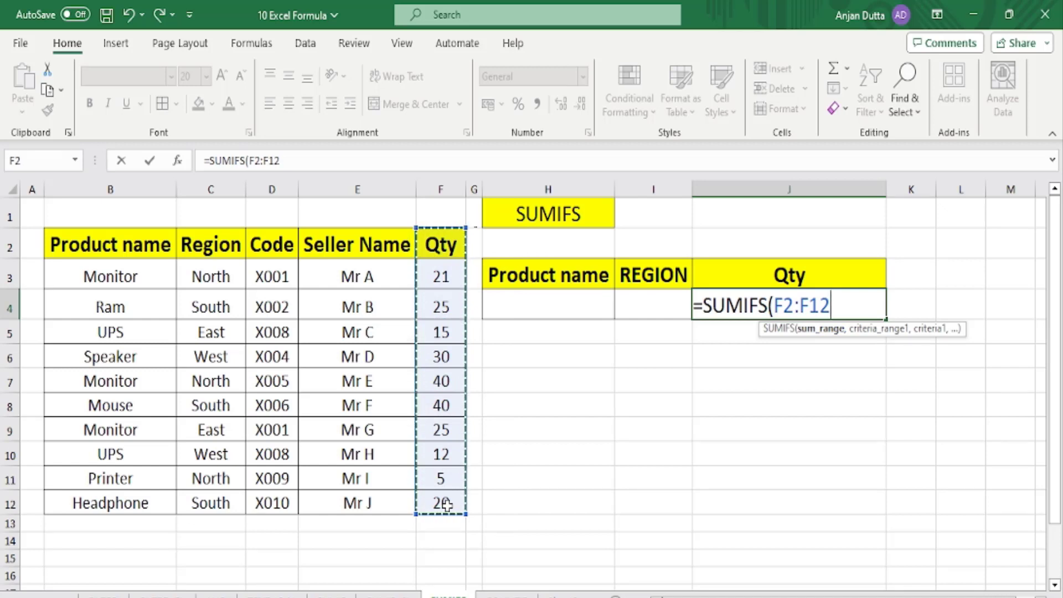
{"action": "type", "text": ","}
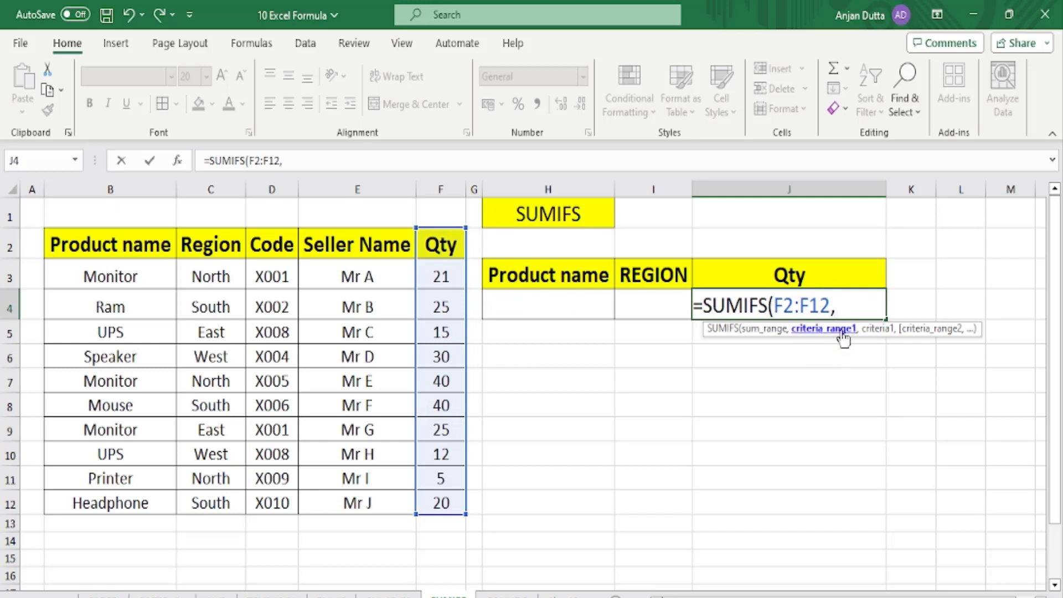
{"action": "left_click_drag", "start_coordinate": [119, 245], "coordinate": [127, 504]}
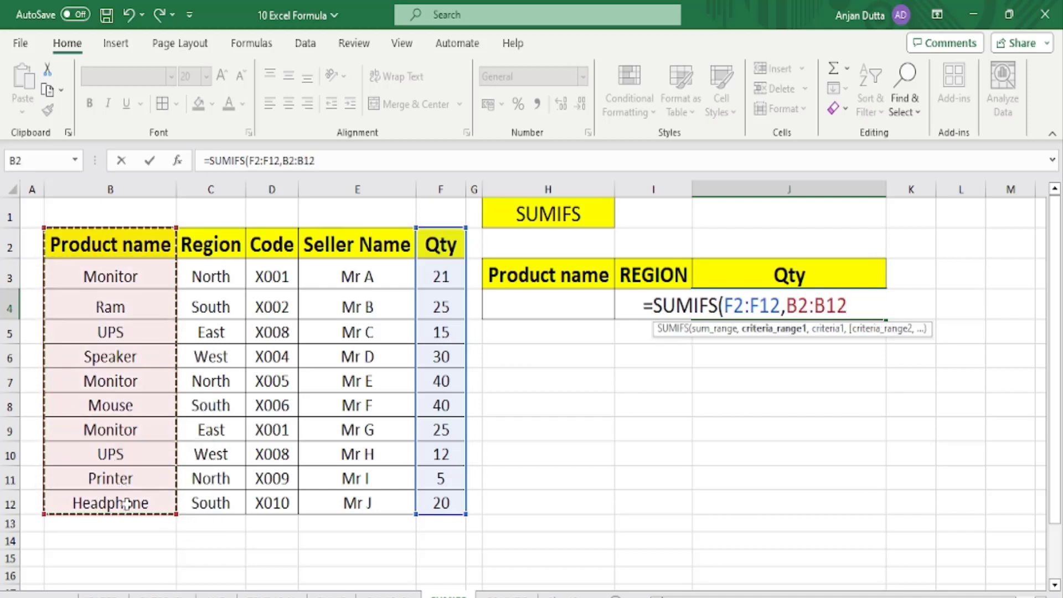
{"action": "type", "text": ","}
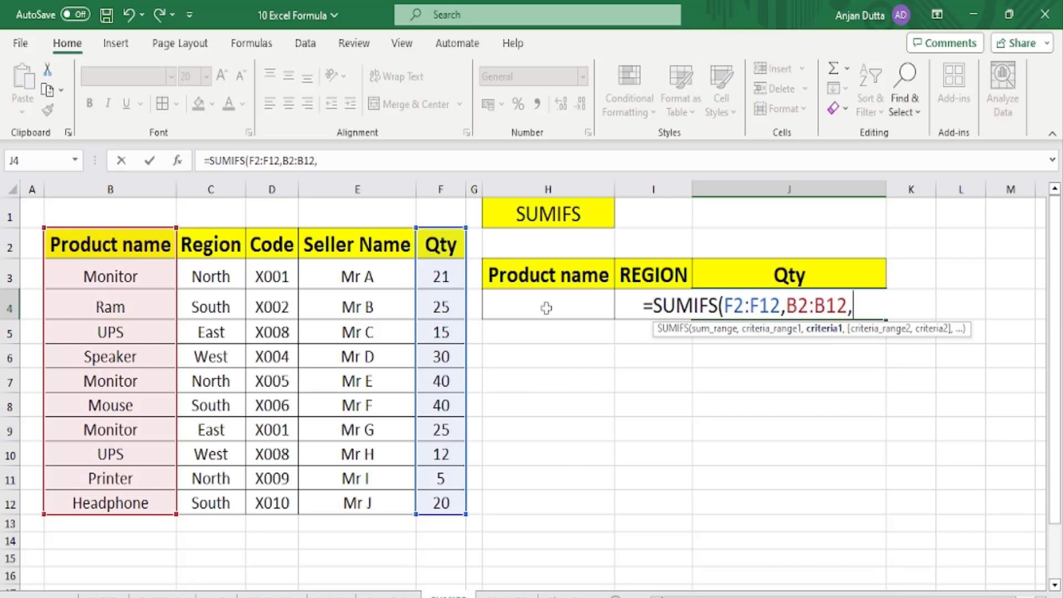
{"action": "left_click", "coordinate": [528, 315]}
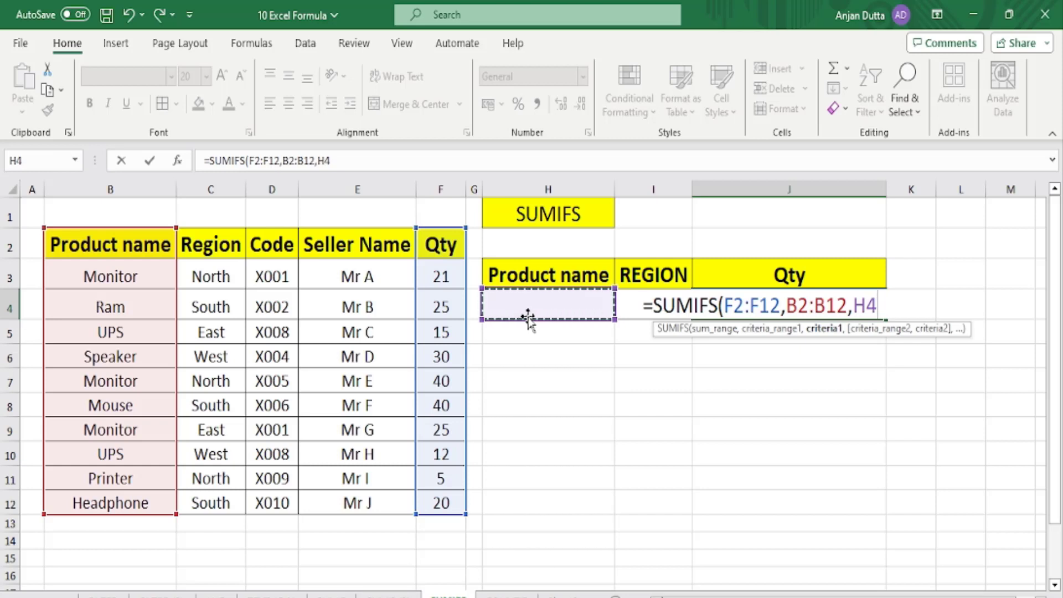
{"action": "type", "text": ","}
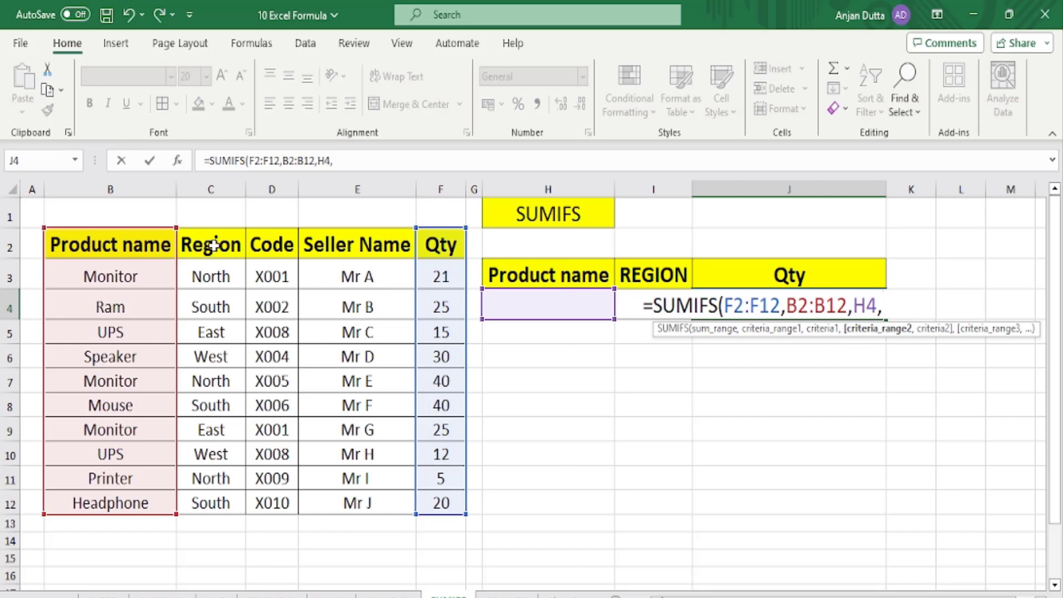
{"action": "left_click_drag", "start_coordinate": [213, 245], "coordinate": [217, 503]}
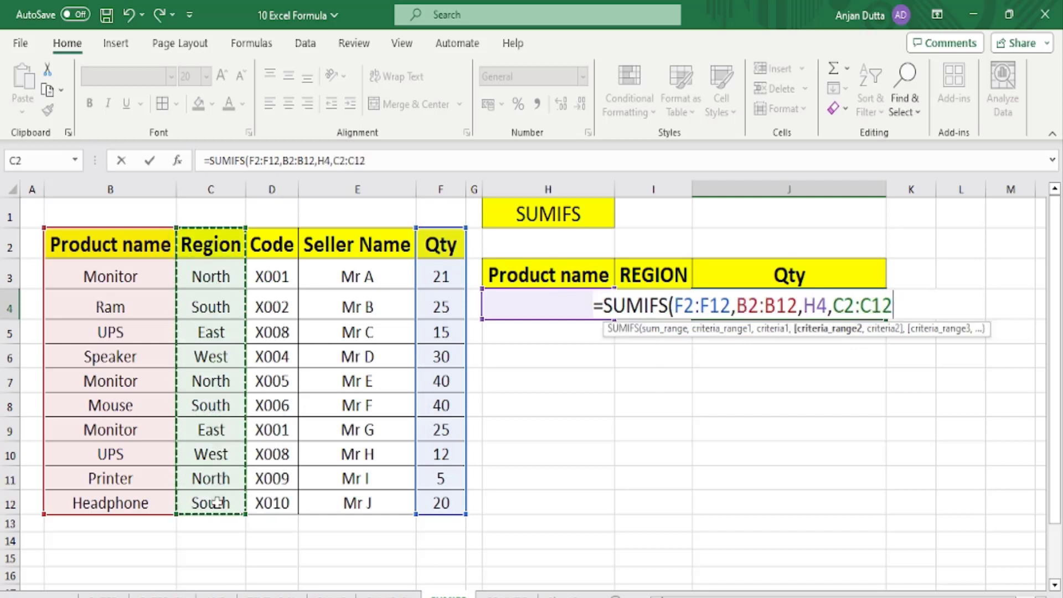
{"action": "type", "text": ","}
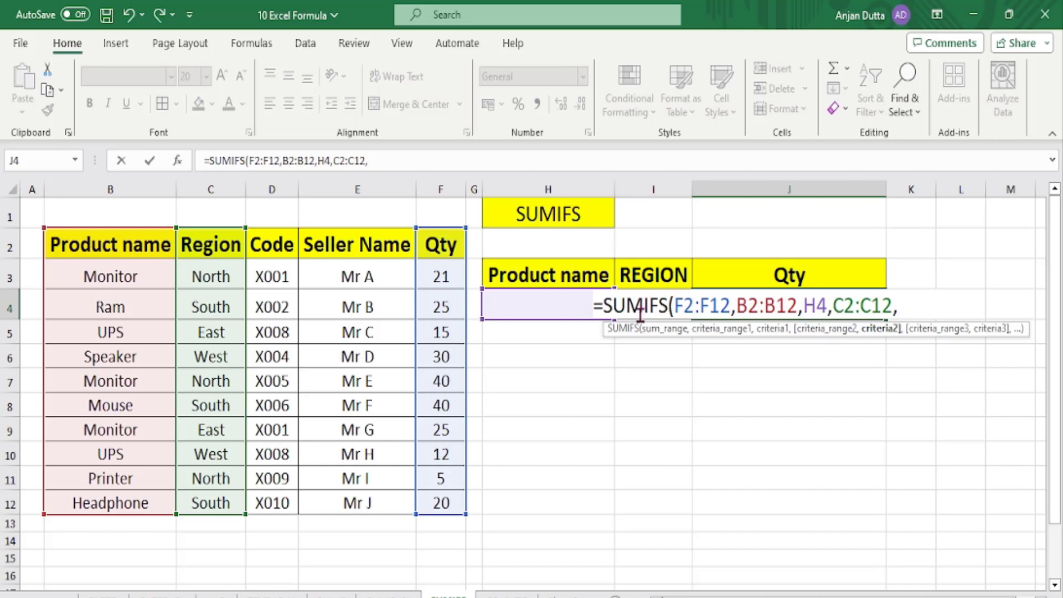
{"action": "type", "text": "I"}
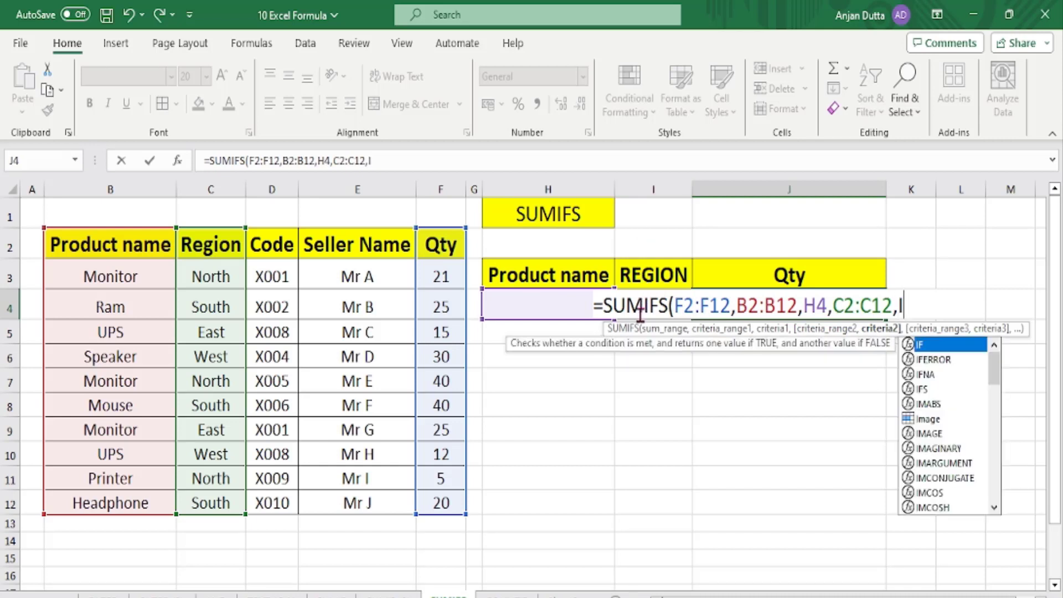
{"action": "type", "text": "4"}
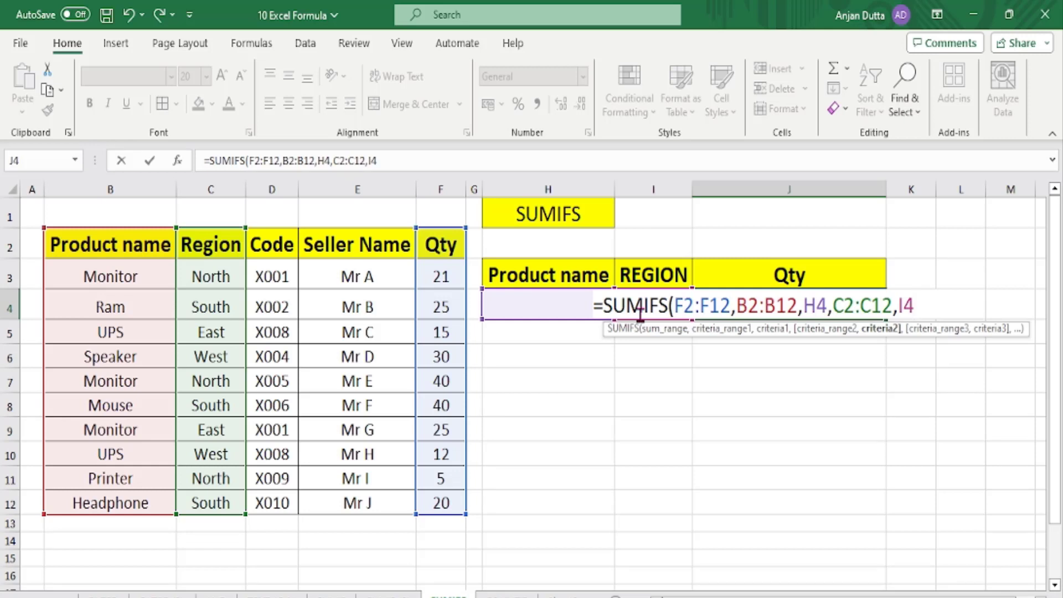
{"action": "type", "text": ")"}
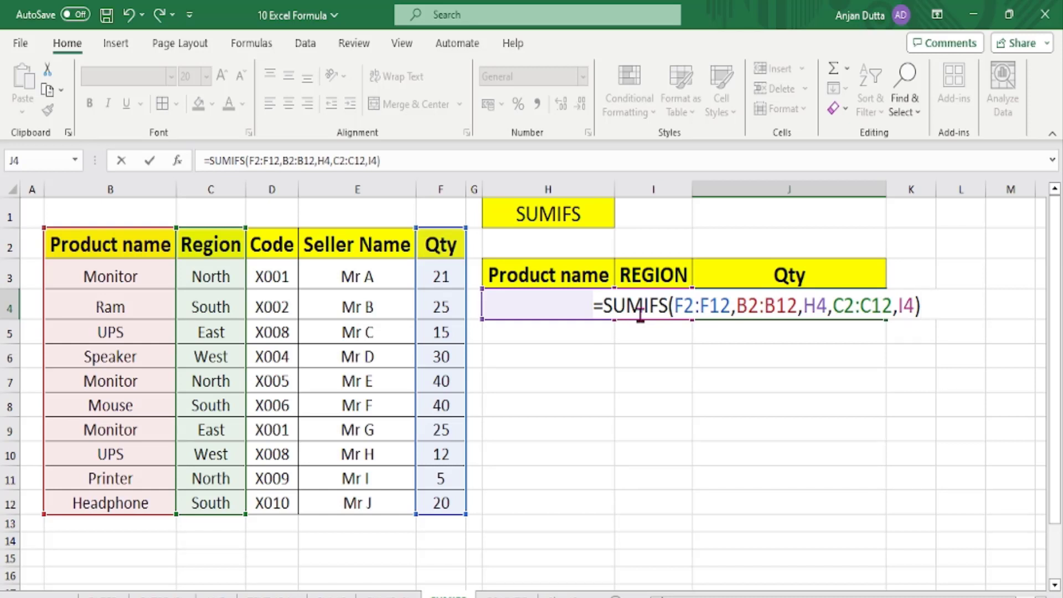
{"action": "key", "text": "Return"}
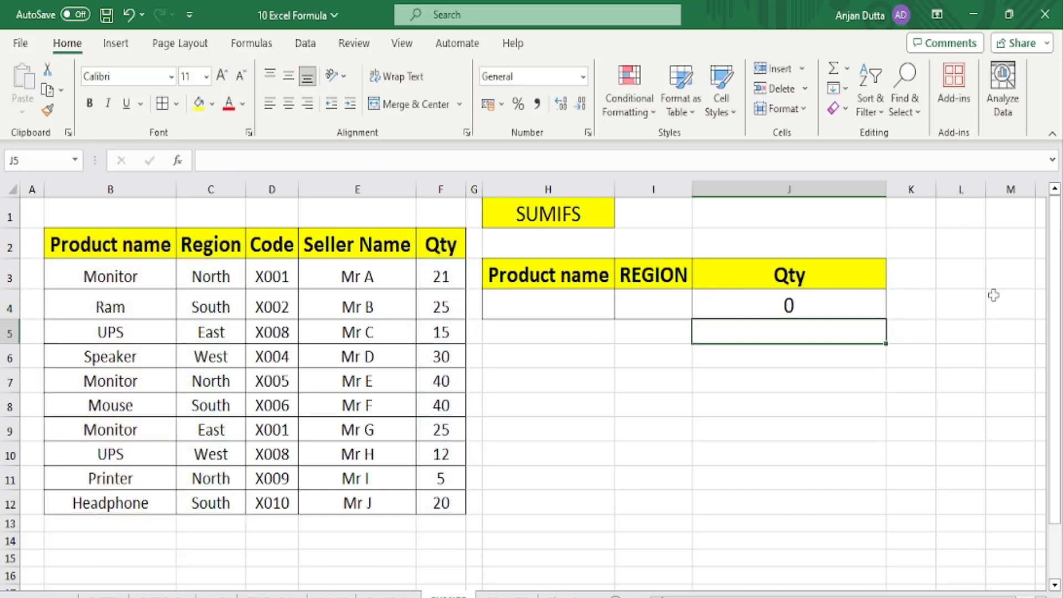
Enter MONITOR in H4 and NORTH in I4, updating the J4 total to 61.
{"action": "left_click", "coordinate": [563, 300]}
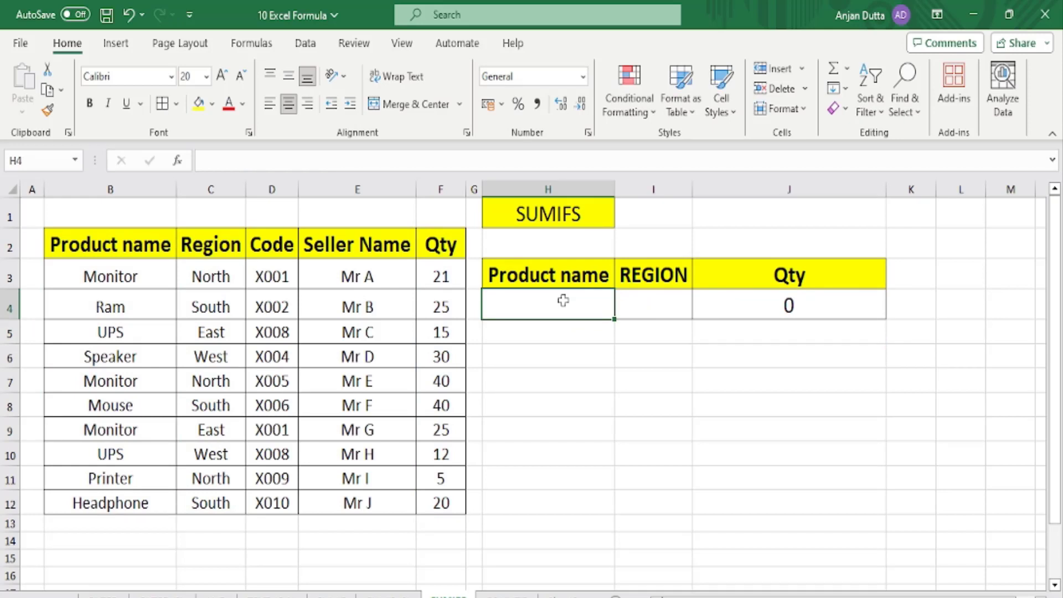
{"action": "type", "text": "MONITOR"}
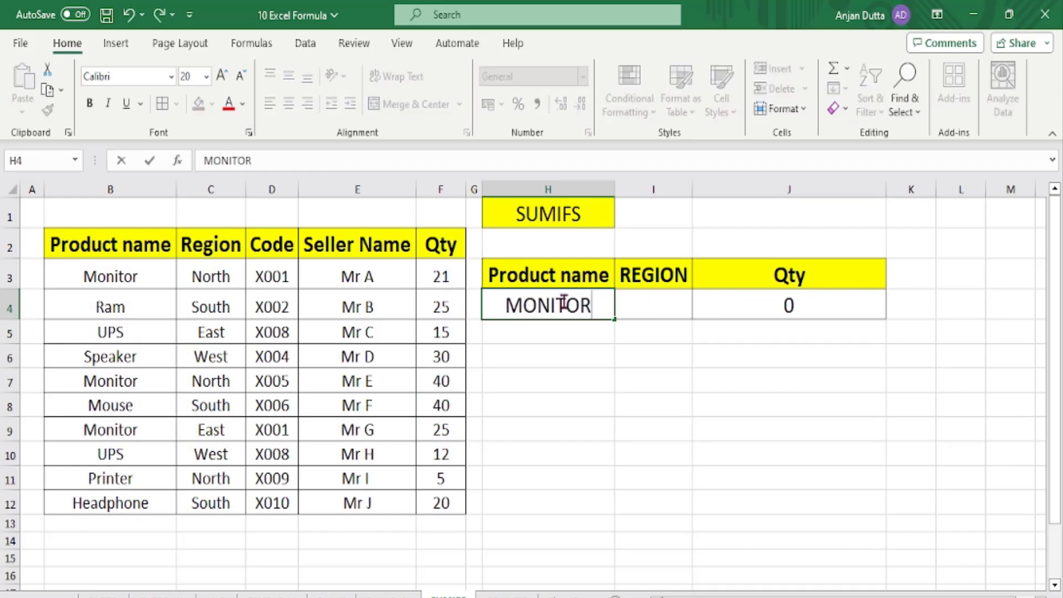
{"action": "key", "text": "Return"}
{"action": "key", "text": "Up"}
{"action": "key", "text": "Right"}
{"action": "key", "text": "Right"}
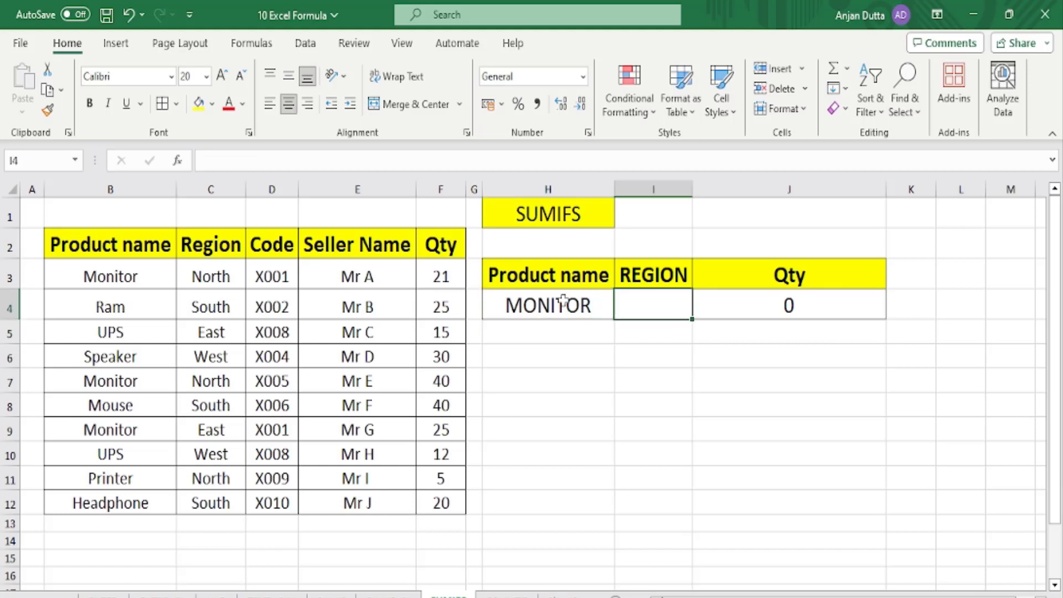
{"action": "key", "text": "Left"}
{"action": "type", "text": "NORTH"}
{"action": "key", "text": "Return"}
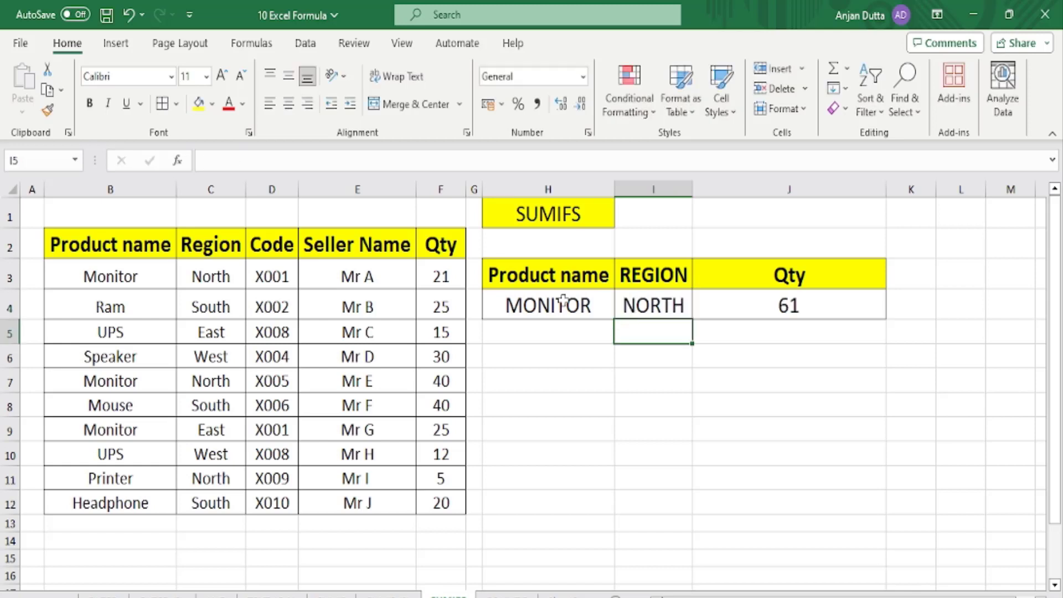
{"action": "left_click", "coordinate": [795, 304]}
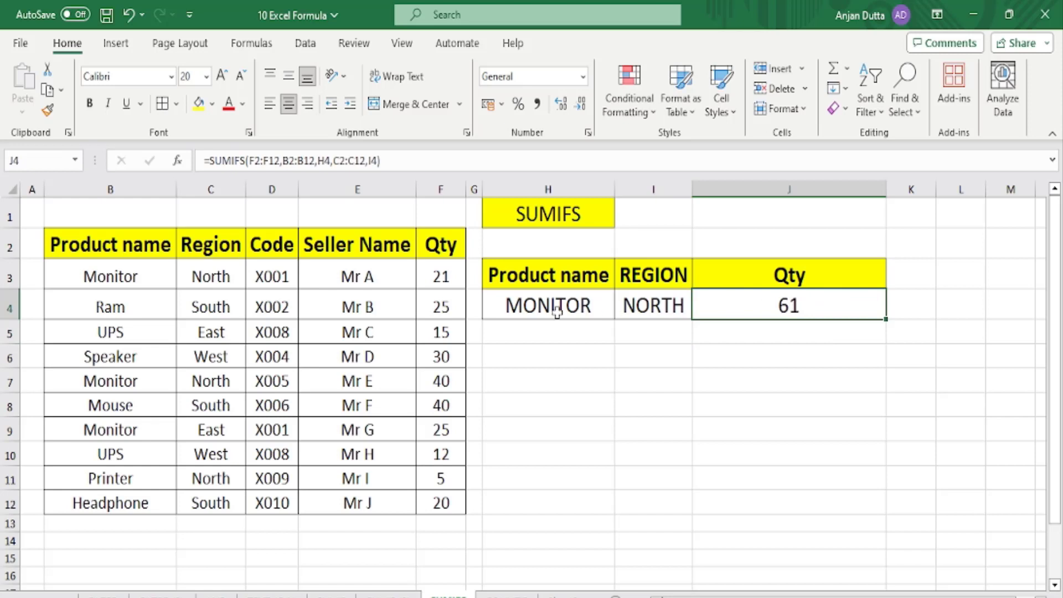
Fill rows B3:F3 and B7:F7 (the Monitor/North matches) orange.
{"action": "left_click", "coordinate": [432, 277]}
{"action": "left_click_drag", "start_coordinate": [131, 274], "coordinate": [440, 281]}
{"action": "left_click", "coordinate": [212, 104]}
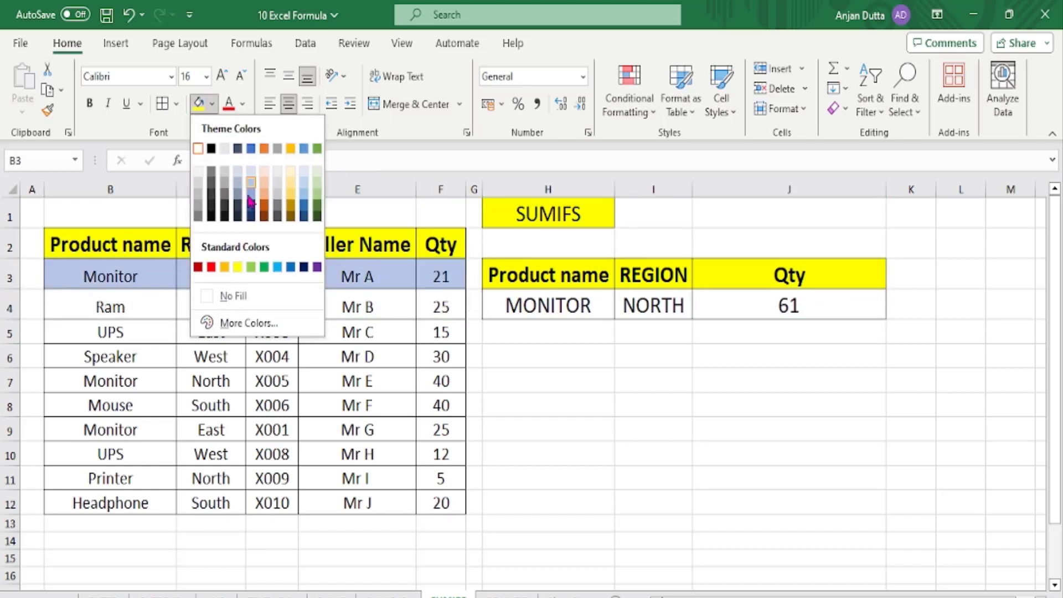
{"action": "left_click", "coordinate": [264, 204]}
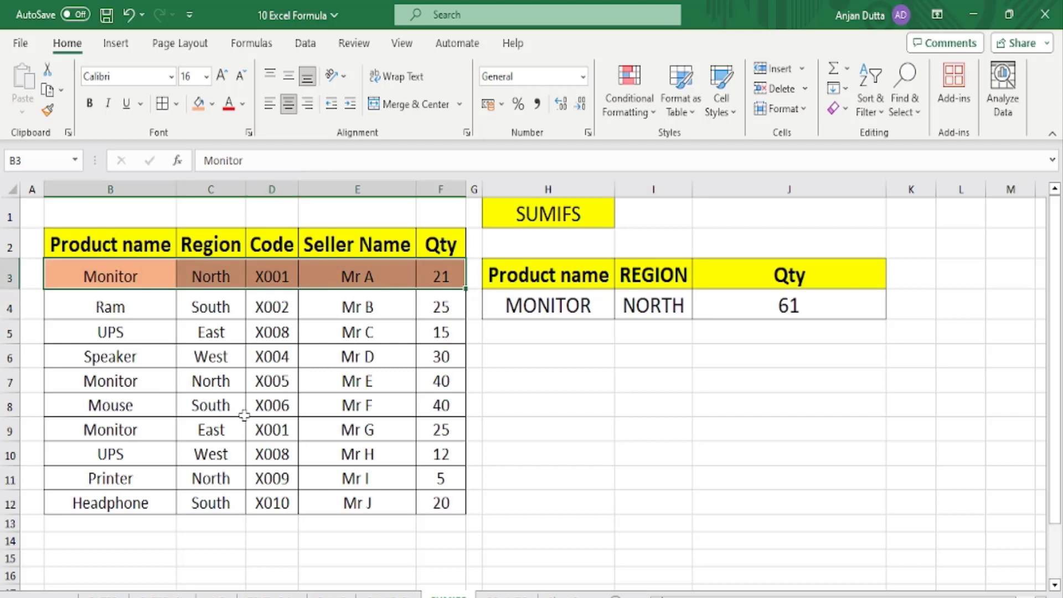
{"action": "left_click_drag", "start_coordinate": [122, 384], "coordinate": [454, 383]}
{"action": "left_click", "coordinate": [198, 104]}
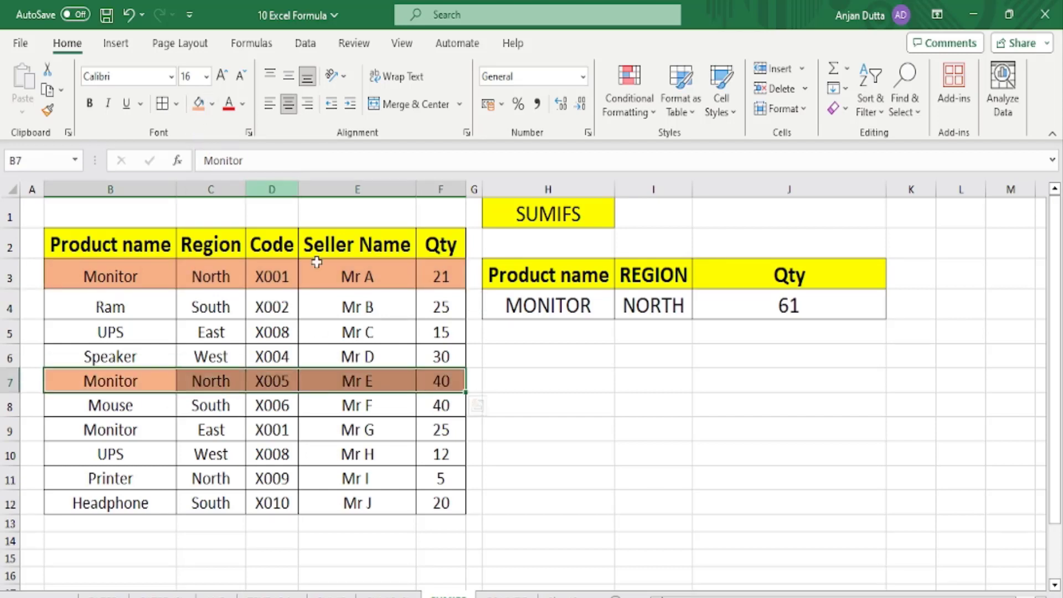
{"action": "left_click", "coordinate": [756, 312]}
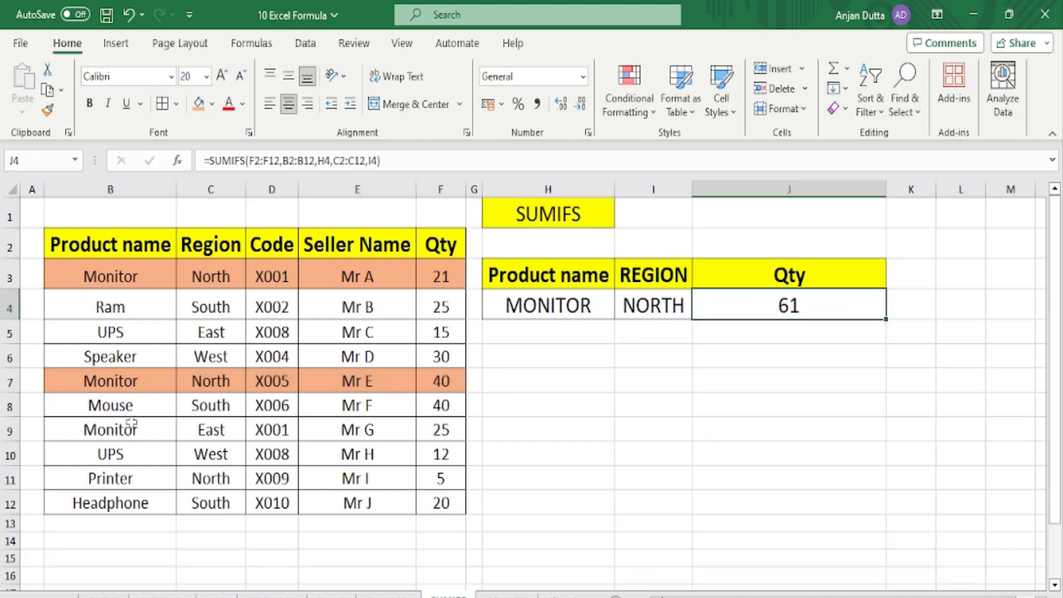
Compare row 9's East region with row 7's North to see why it isn't counted.
{"action": "left_click", "coordinate": [126, 434]}
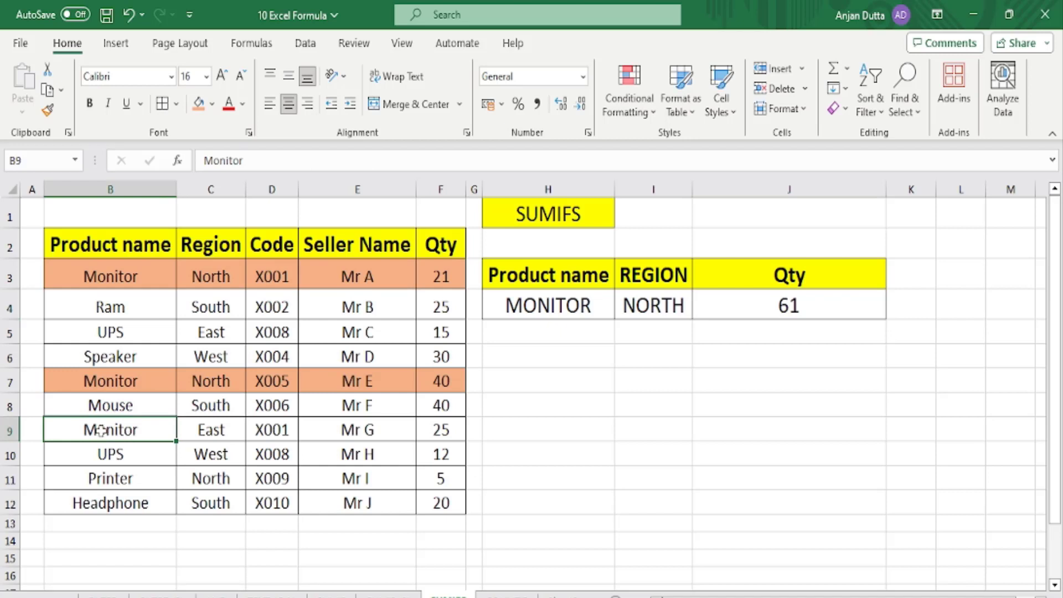
{"action": "left_click_drag", "start_coordinate": [102, 431], "coordinate": [427, 430]}
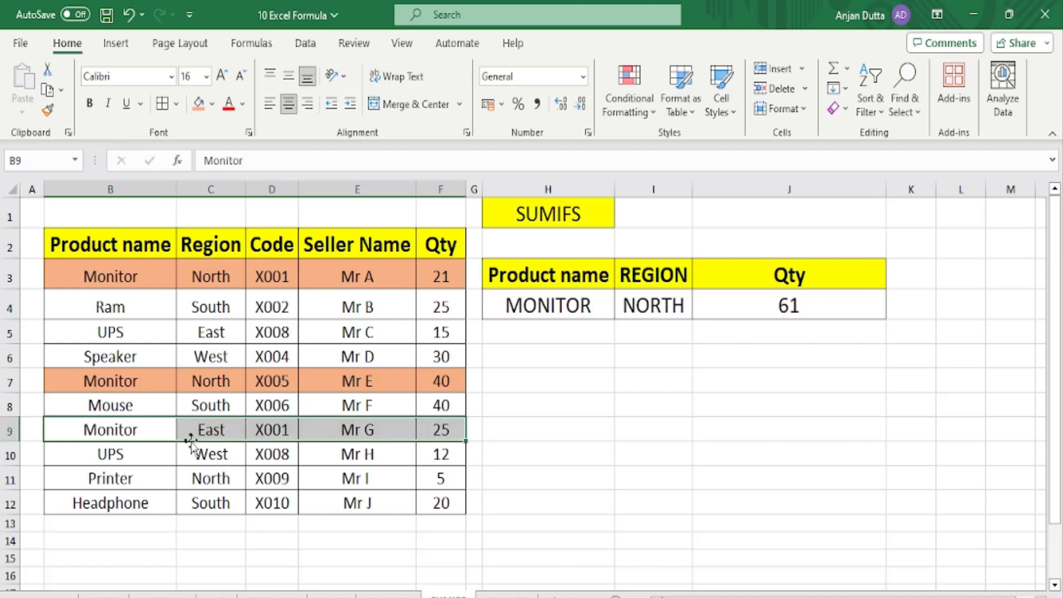
{"action": "left_click", "coordinate": [223, 430]}
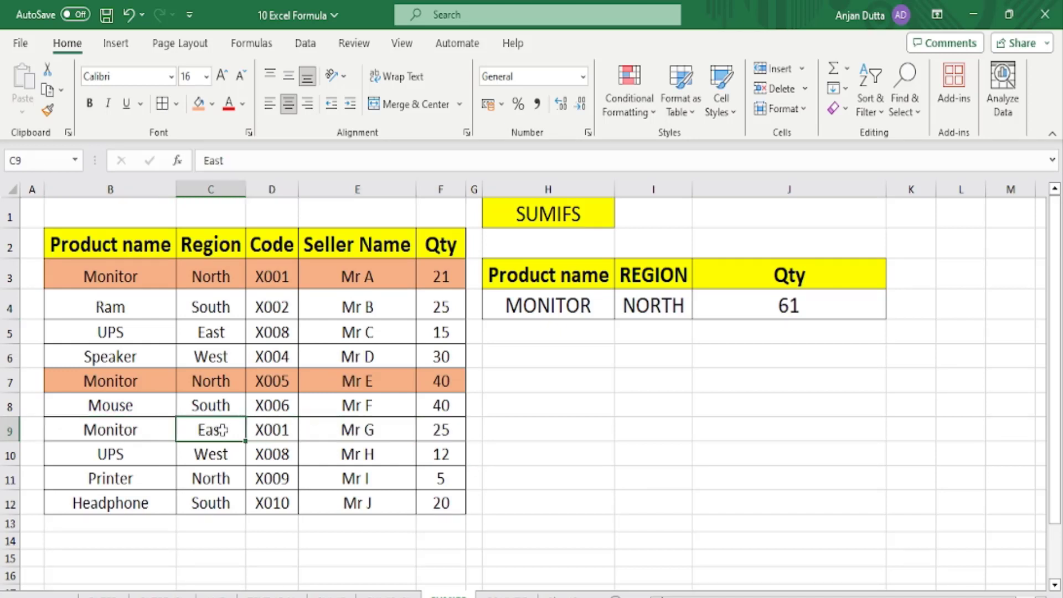
{"action": "left_click", "coordinate": [219, 379]}
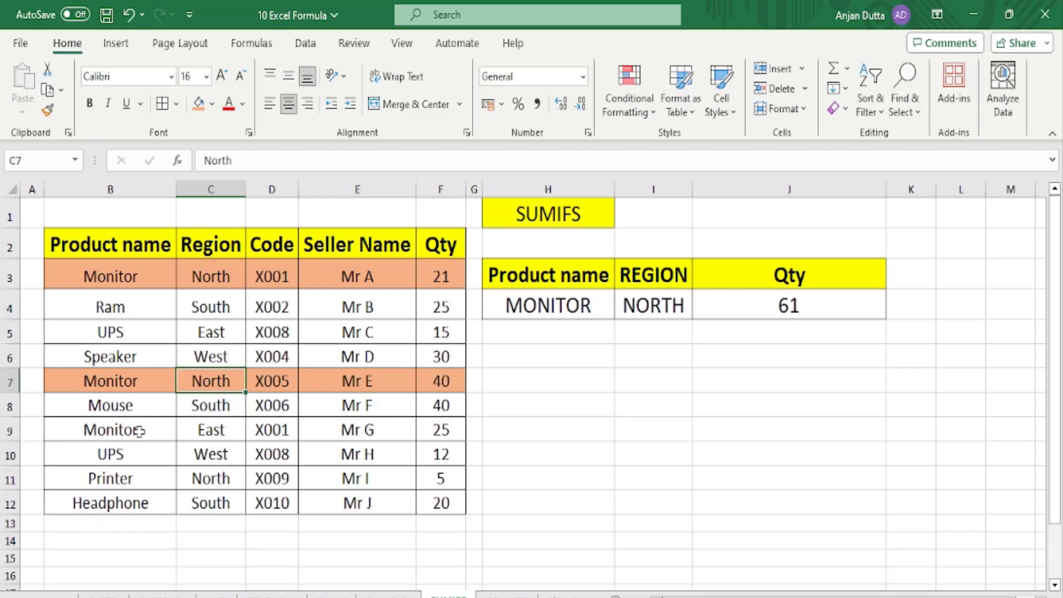
{"action": "left_click", "coordinate": [191, 432]}
Change the region criterion to EAST and fill the Monitor/East row 9 orange.
{"action": "left_click", "coordinate": [632, 305]}
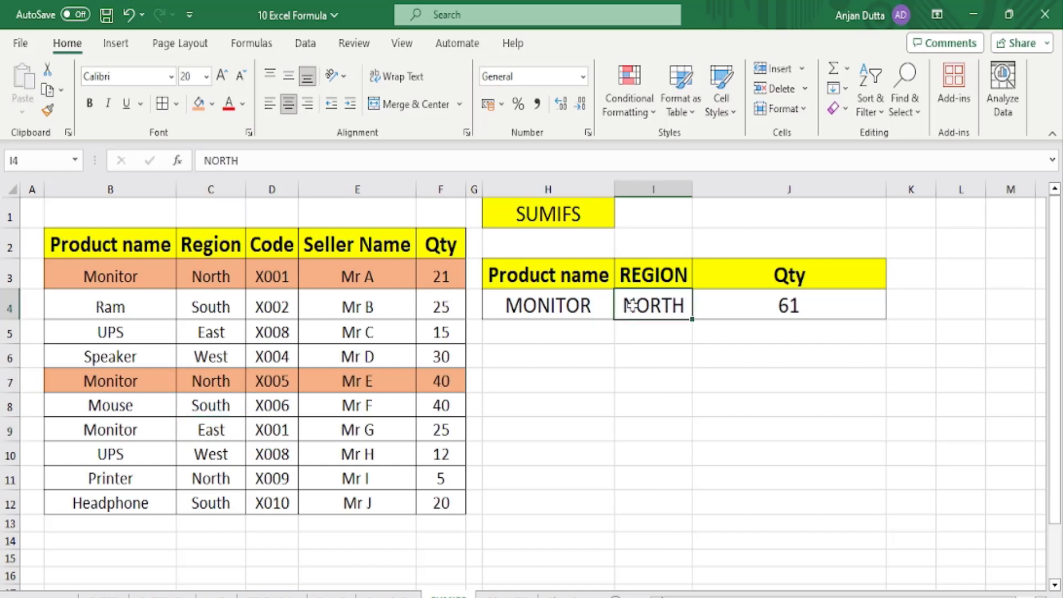
{"action": "type", "text": "EAST"}
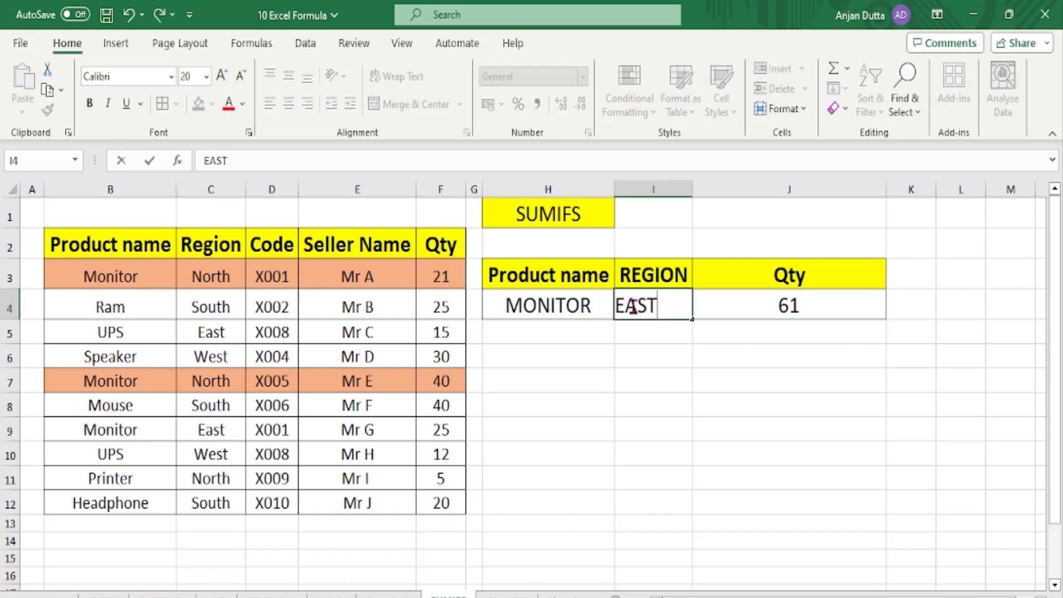
{"action": "key", "text": "Return"}
{"action": "left_click", "coordinate": [632, 306]}
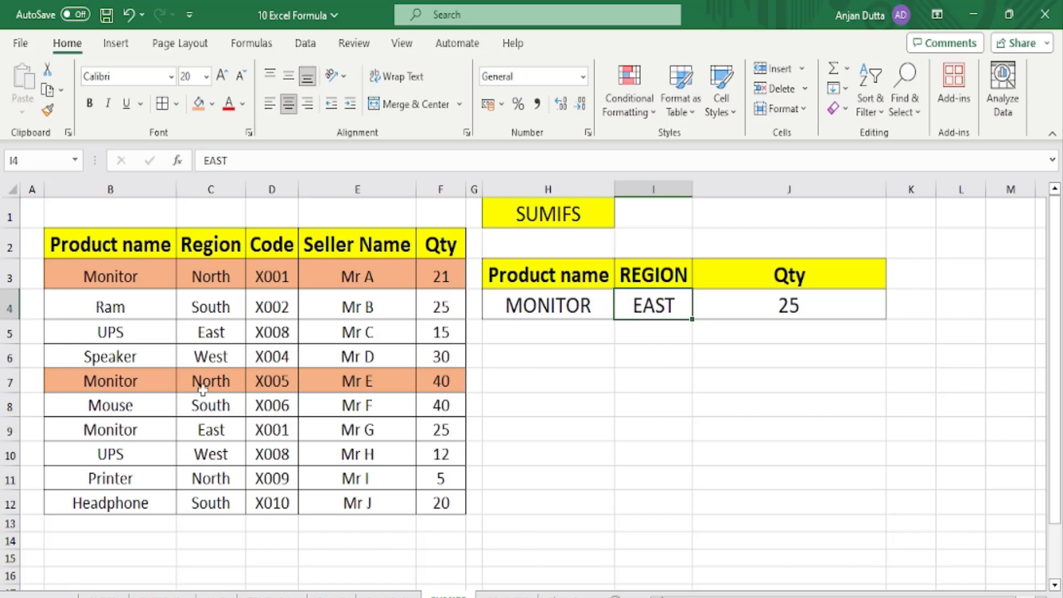
{"action": "left_click_drag", "start_coordinate": [124, 428], "coordinate": [463, 429]}
{"action": "left_click", "coordinate": [201, 108]}
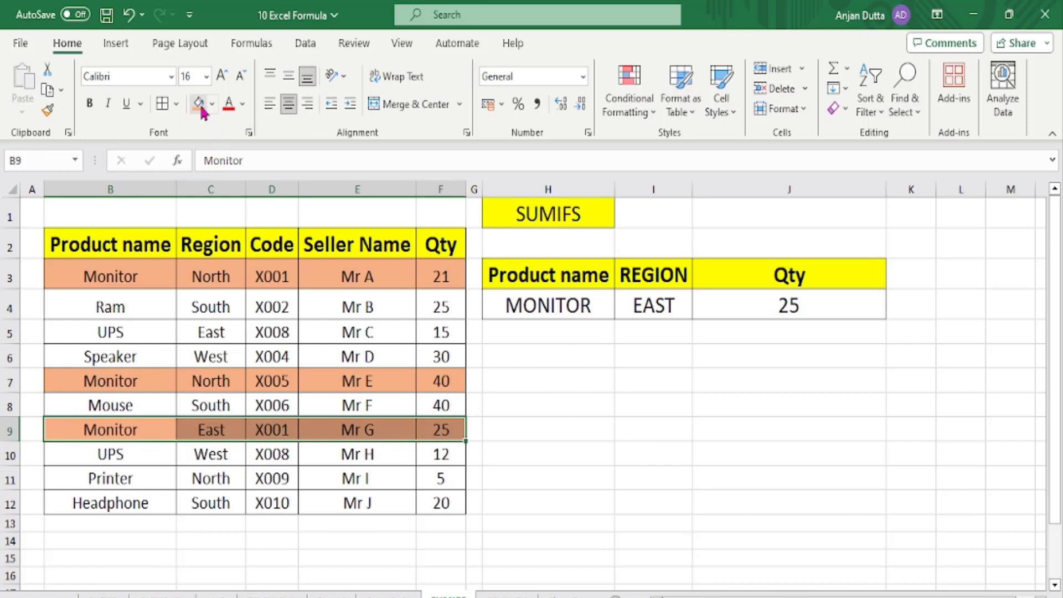
Change the product criterion to UPS and fill the UPS/East row 5 blue.
{"action": "left_click", "coordinate": [556, 308]}
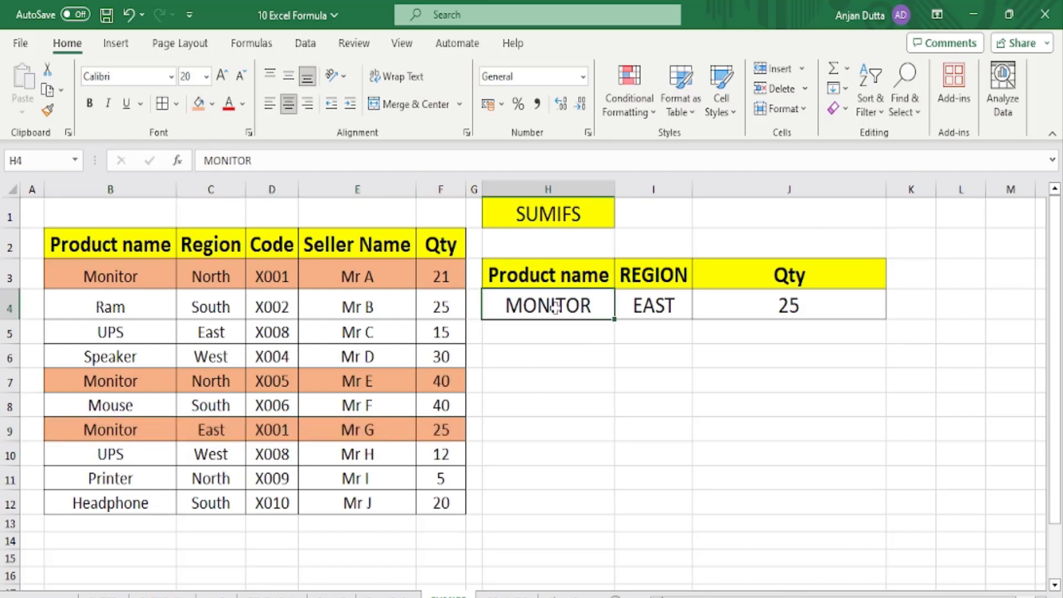
{"action": "type", "text": "UPS"}
{"action": "key", "text": "Return"}
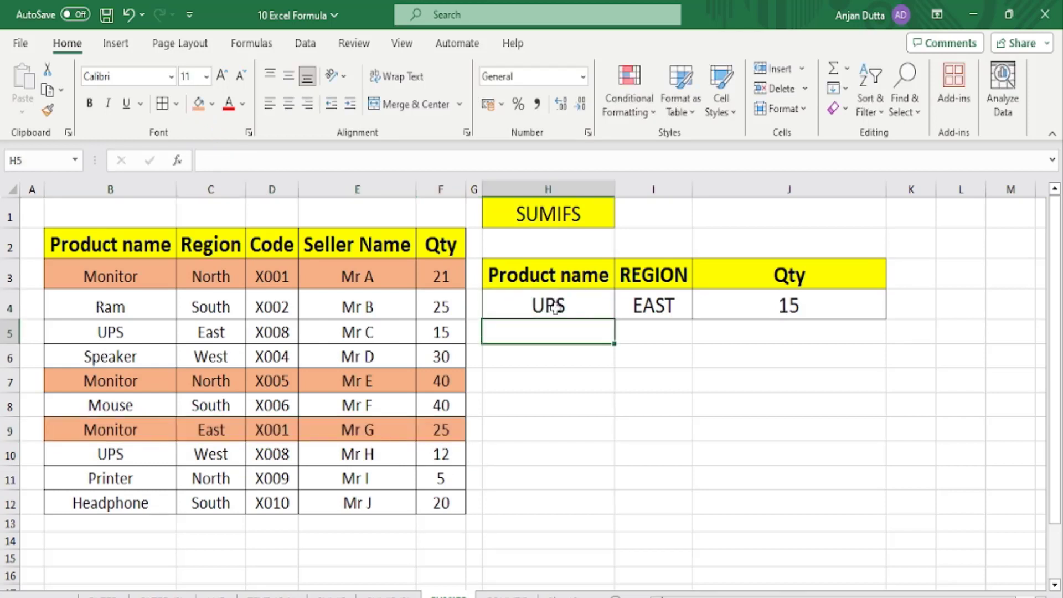
{"action": "left_click", "coordinate": [556, 308]}
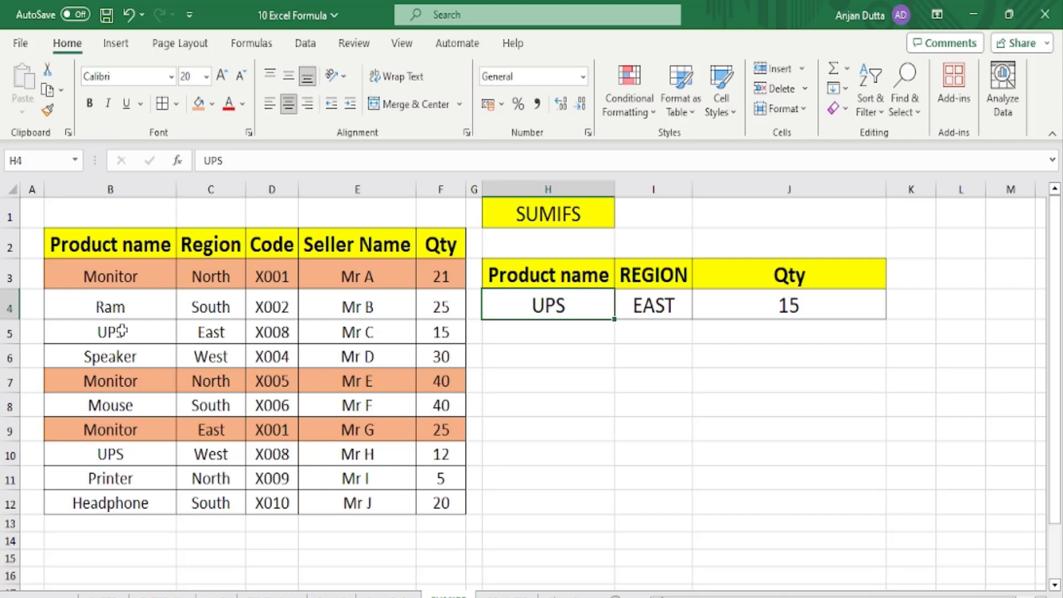
{"action": "left_click_drag", "start_coordinate": [122, 331], "coordinate": [464, 332]}
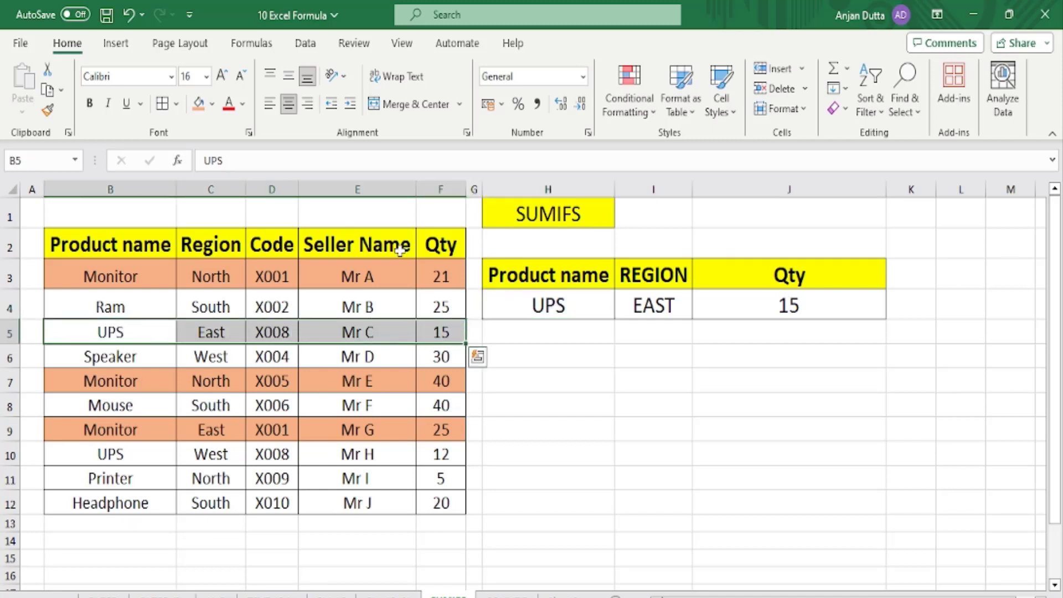
{"action": "left_click", "coordinate": [212, 103]}
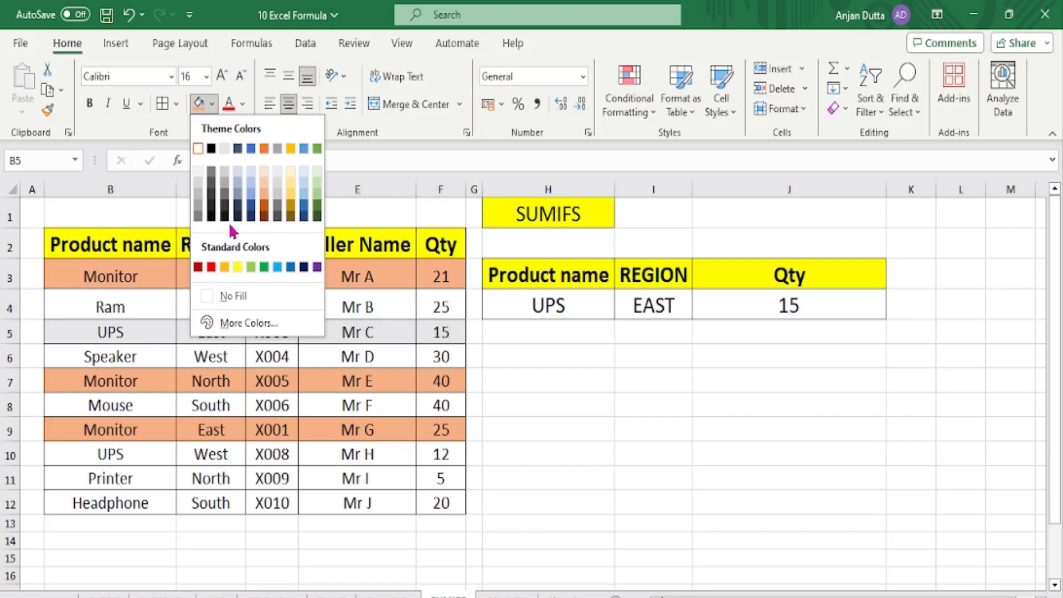
{"action": "left_click", "coordinate": [251, 191]}
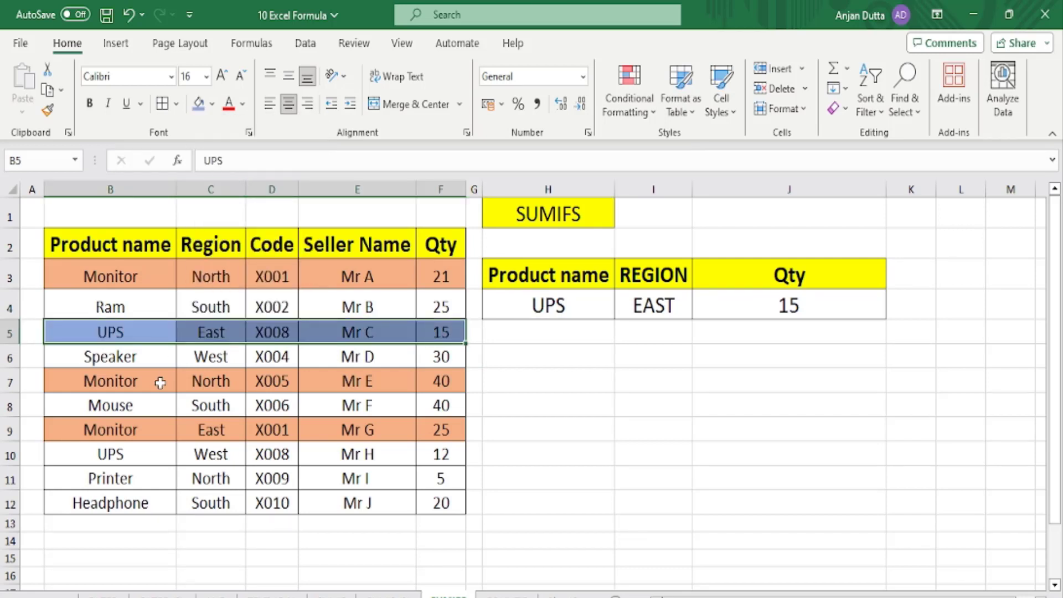
Set the region criterion to WEST so J4 returns 12, and select UPS/West row B10:F10.
{"action": "left_click_drag", "start_coordinate": [122, 460], "coordinate": [436, 461]}
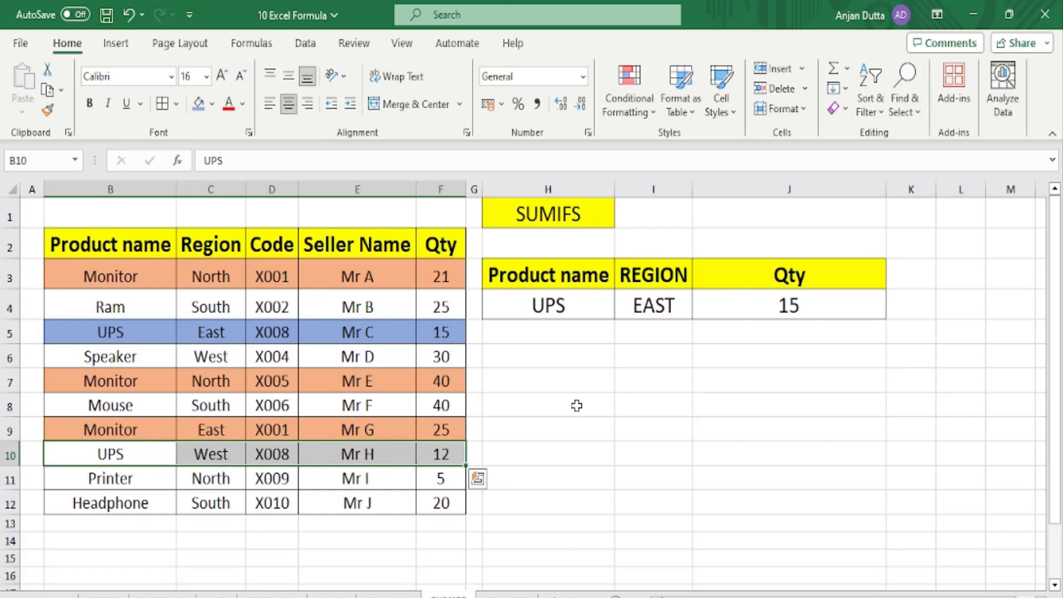
{"action": "left_click", "coordinate": [641, 310]}
{"action": "type", "text": "WEST"}
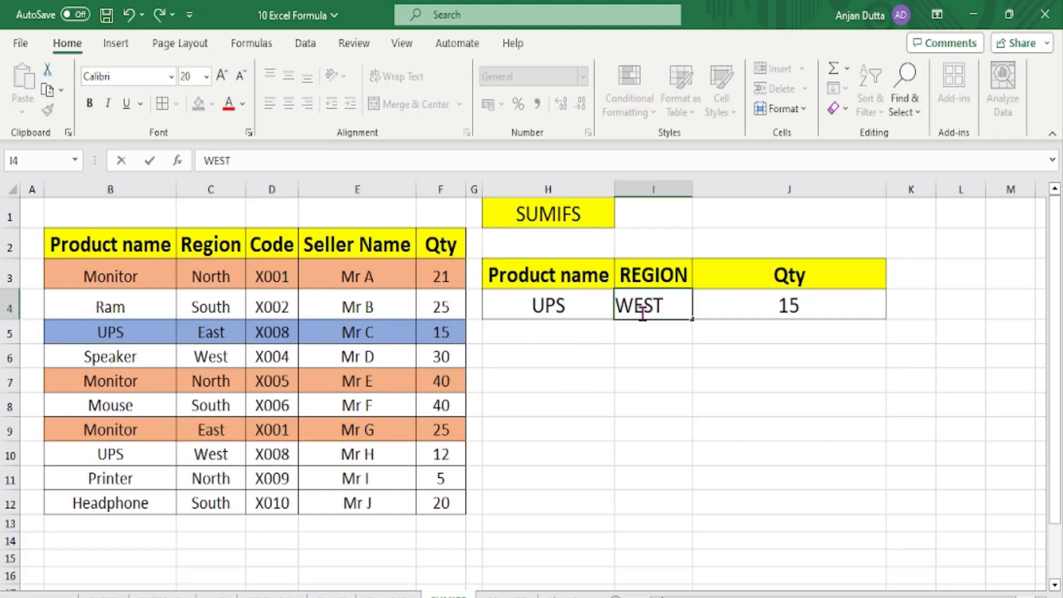
{"action": "key", "text": "Return"}
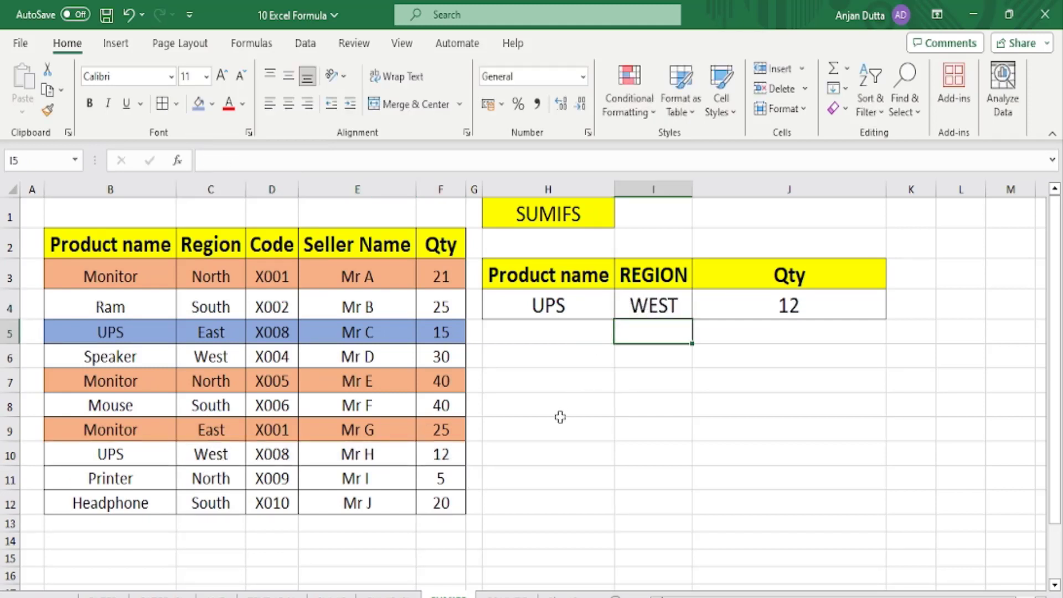
{"action": "left_click_drag", "start_coordinate": [93, 455], "coordinate": [437, 457]}
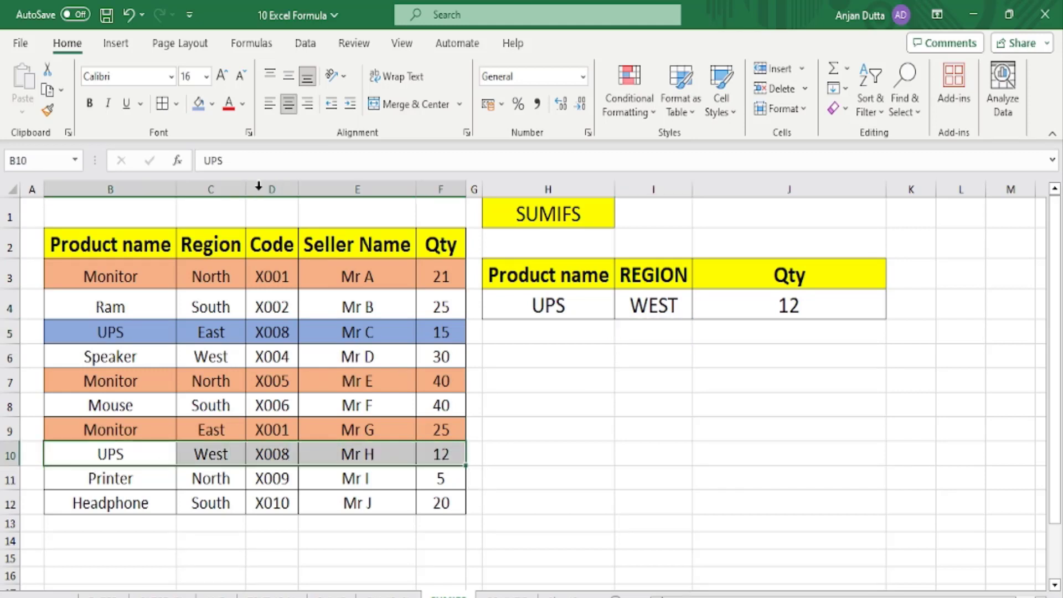
Fill B10:F10 blue, then move through the SUMIF and SUMIFS sheets to COUNTIF.
{"action": "left_click", "coordinate": [199, 104]}
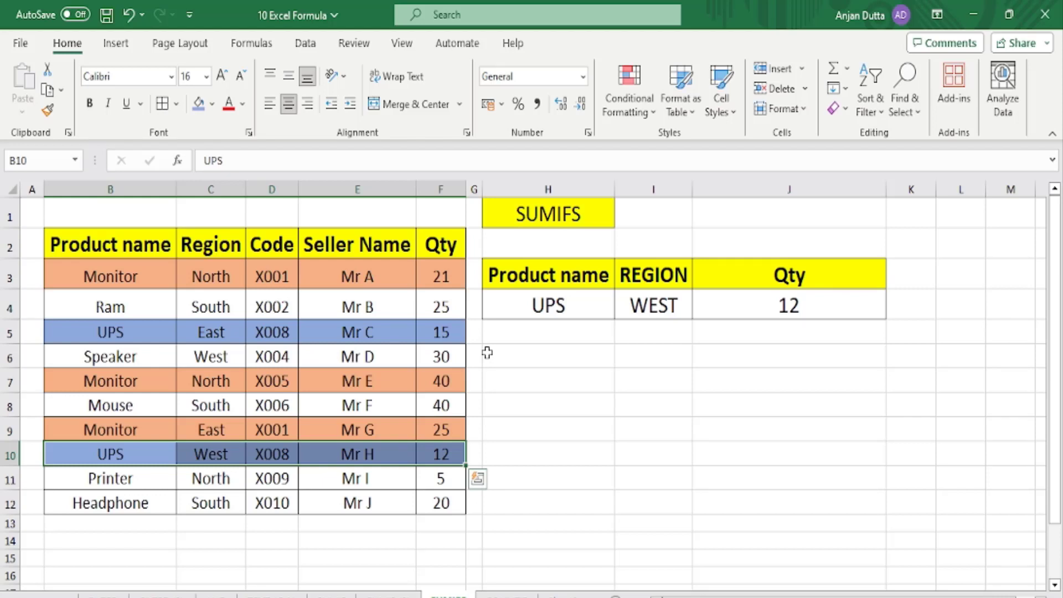
{"action": "left_click", "coordinate": [387, 596]}
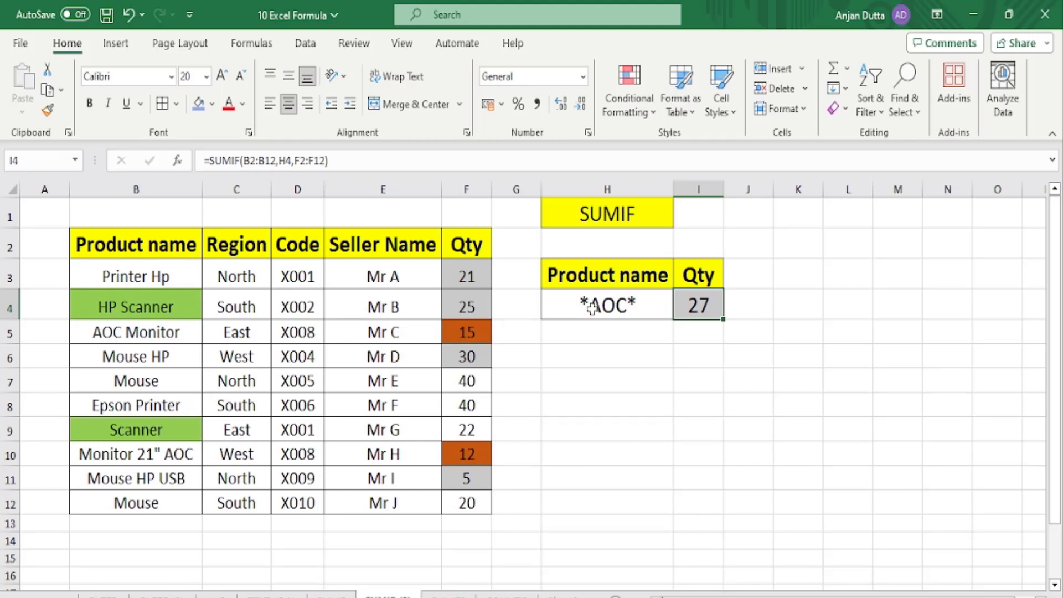
{"action": "left_click", "coordinate": [448, 597]}
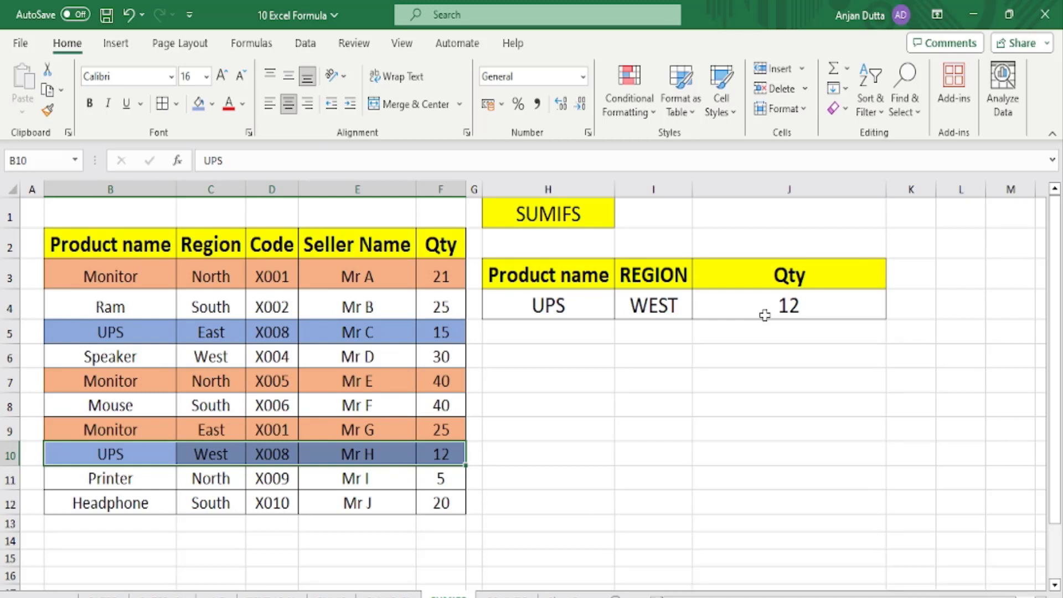
{"action": "left_click", "coordinate": [531, 589]}
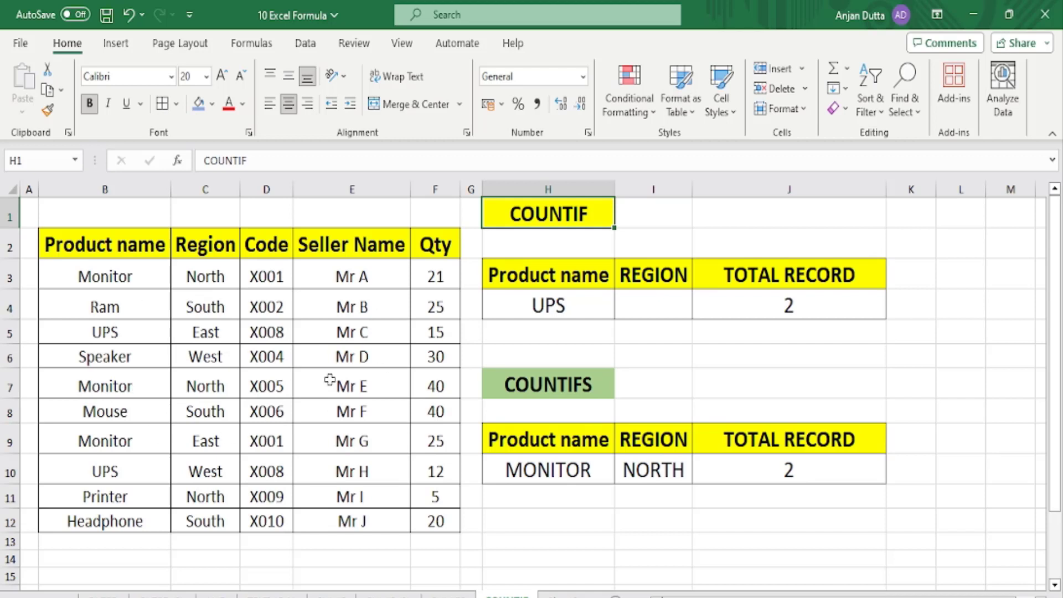
Inspect the COUNTIF table headers, the UPS criterion in H4 and the result cell J4.
{"action": "left_click", "coordinate": [530, 276]}
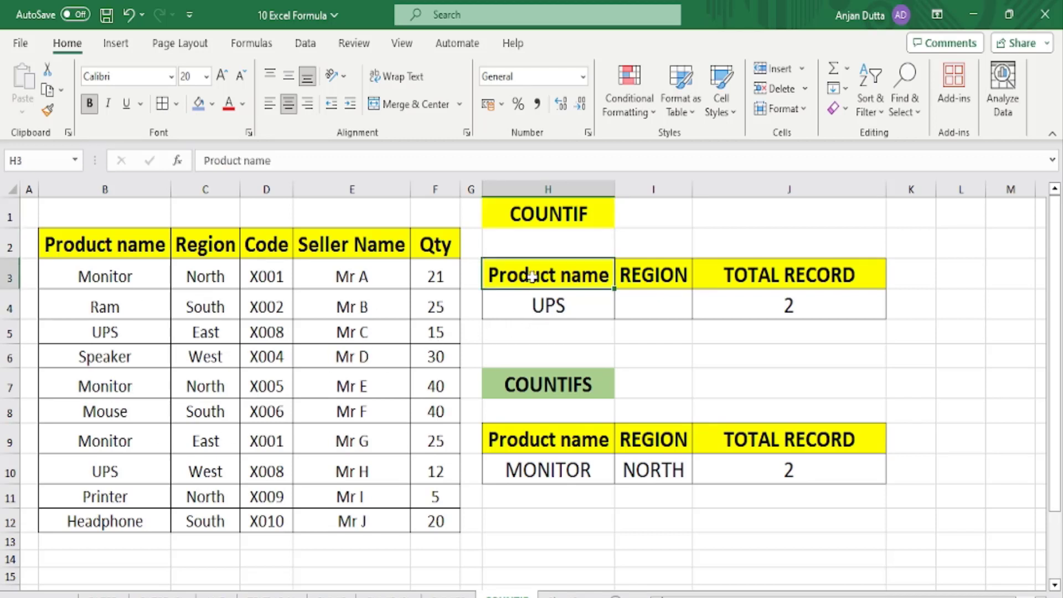
{"action": "left_click", "coordinate": [638, 275]}
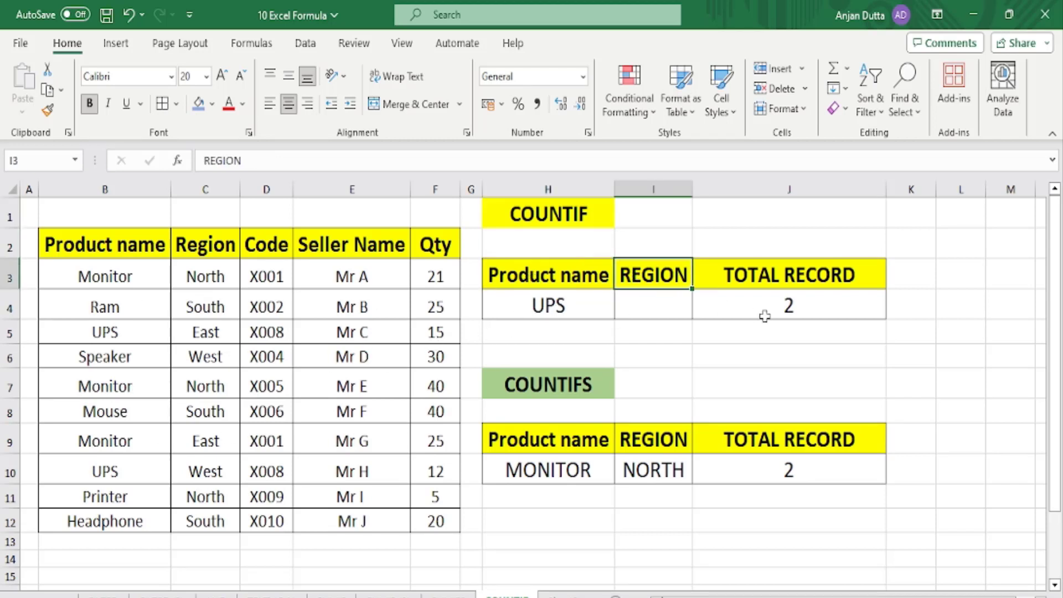
{"action": "left_click", "coordinate": [763, 277]}
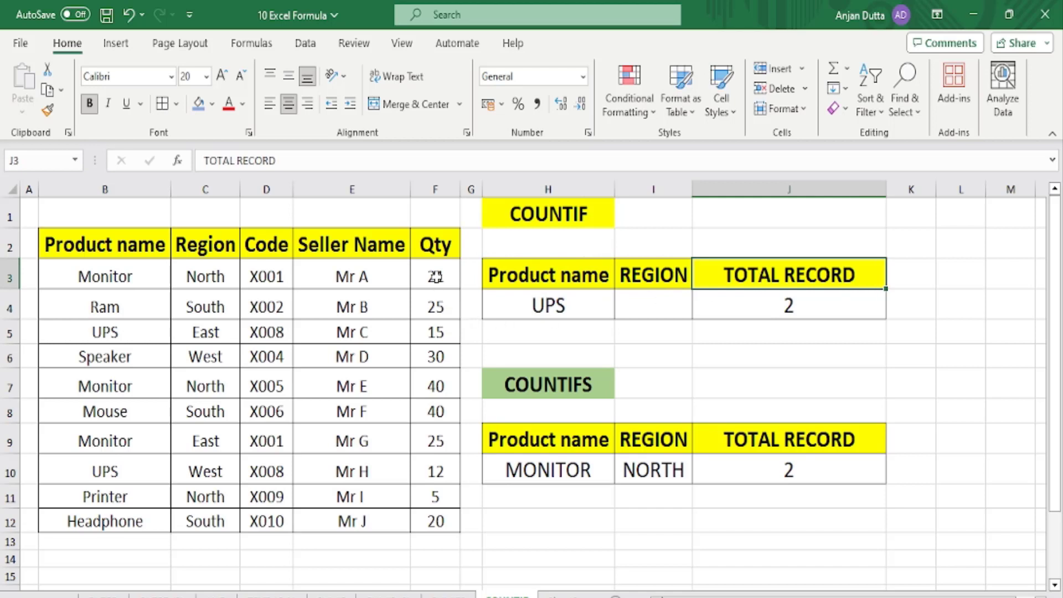
{"action": "left_click", "coordinate": [573, 309]}
{"action": "left_click", "coordinate": [659, 303]}
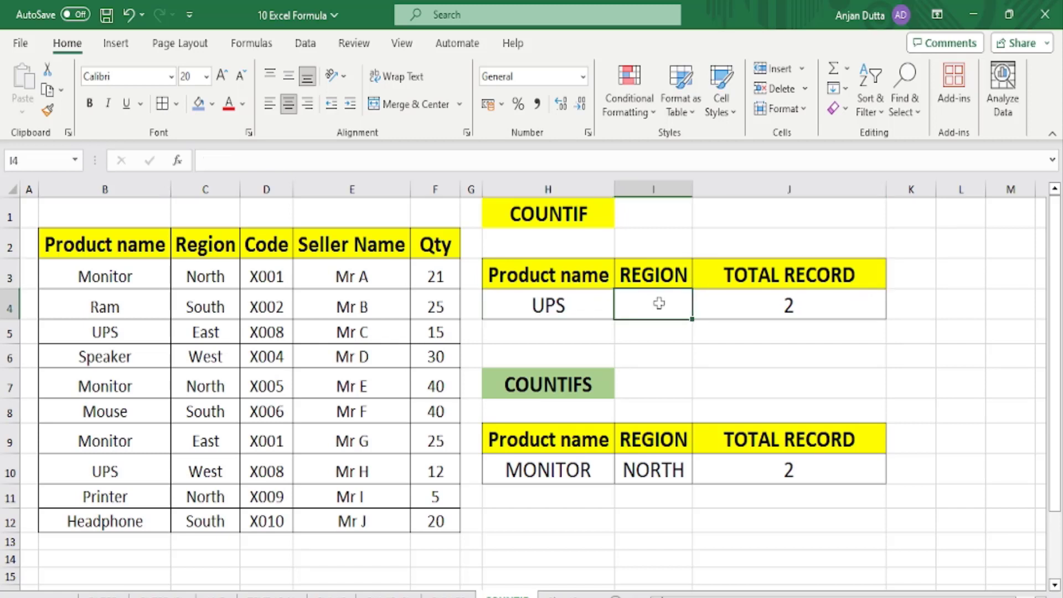
{"action": "left_click", "coordinate": [728, 298]}
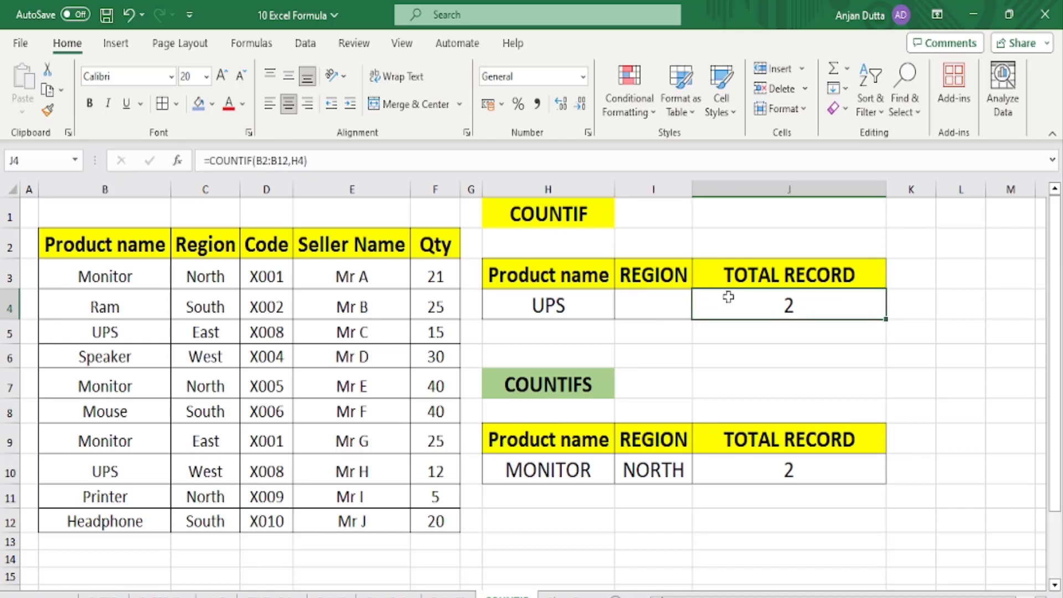
Replace J4 with =COUNTIF(B2:B12,H4), counting 2 UPS records.
{"action": "key", "text": "Delete"}
{"action": "type", "text": "="}
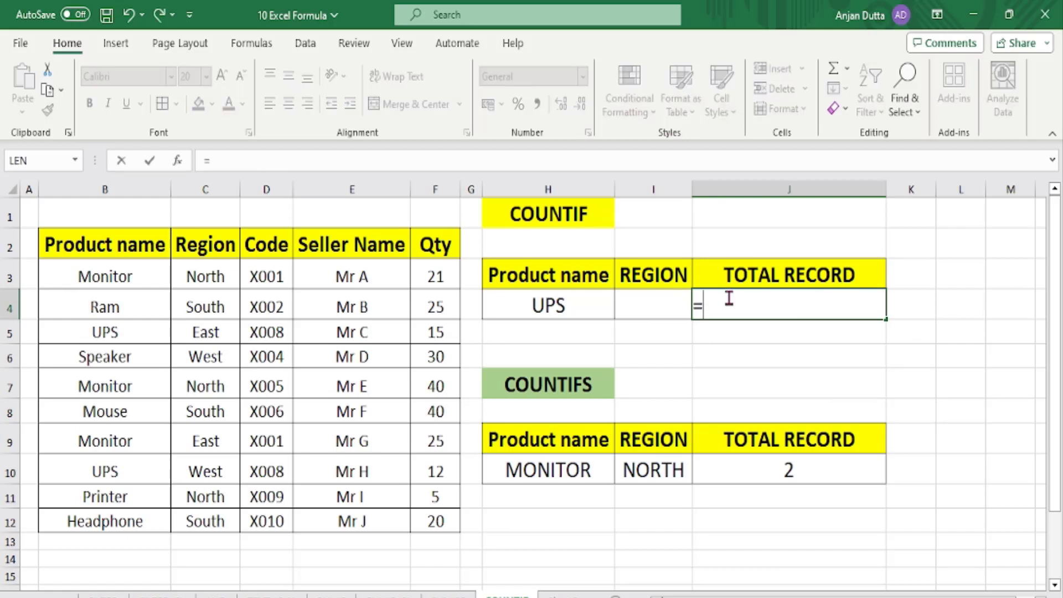
{"action": "type", "text": "COU"}
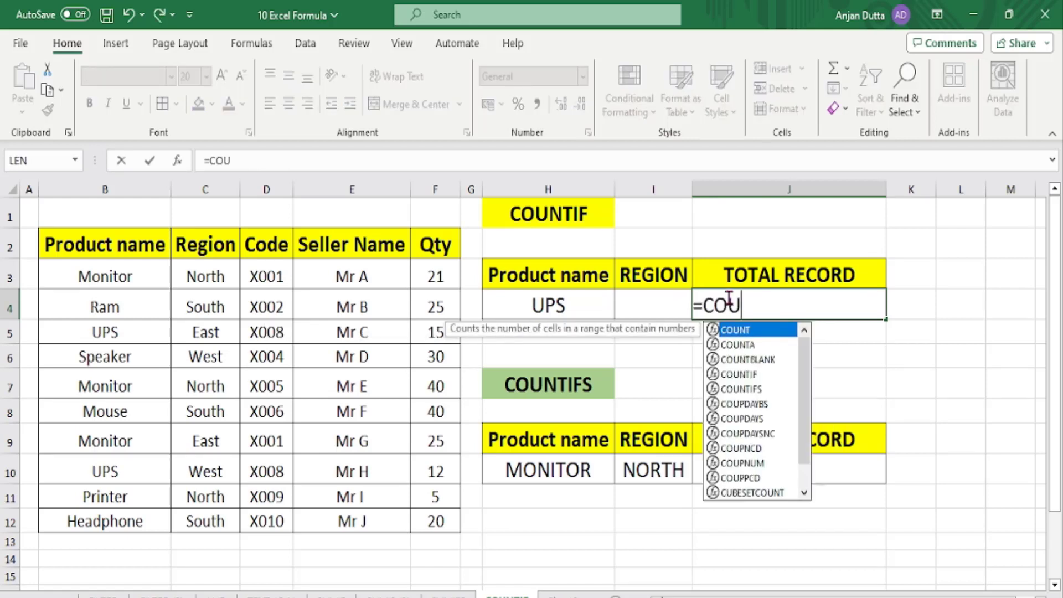
{"action": "type", "text": "NTIF("}
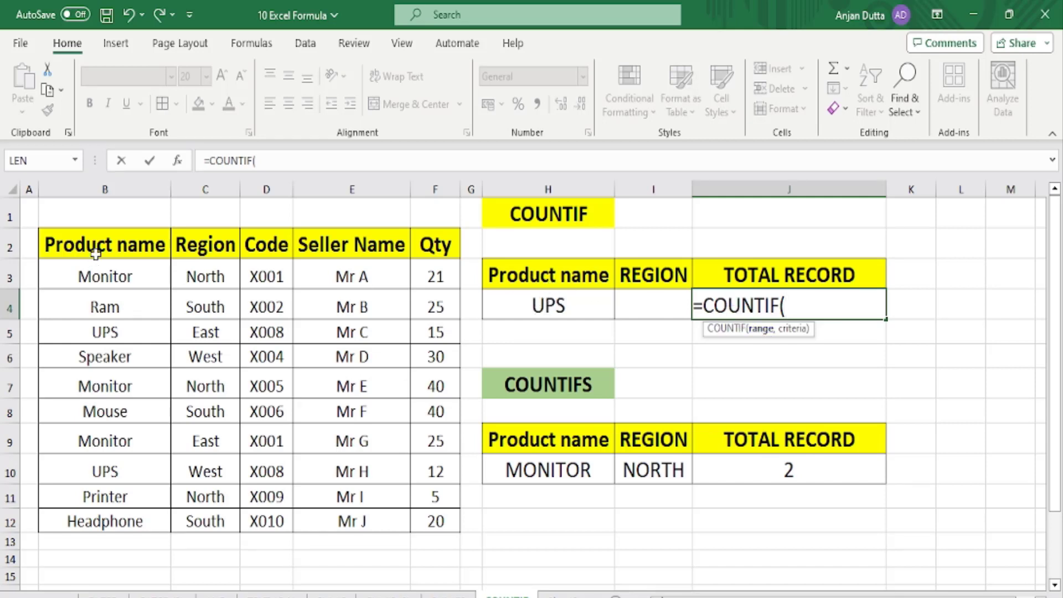
{"action": "left_click_drag", "start_coordinate": [94, 244], "coordinate": [106, 526]}
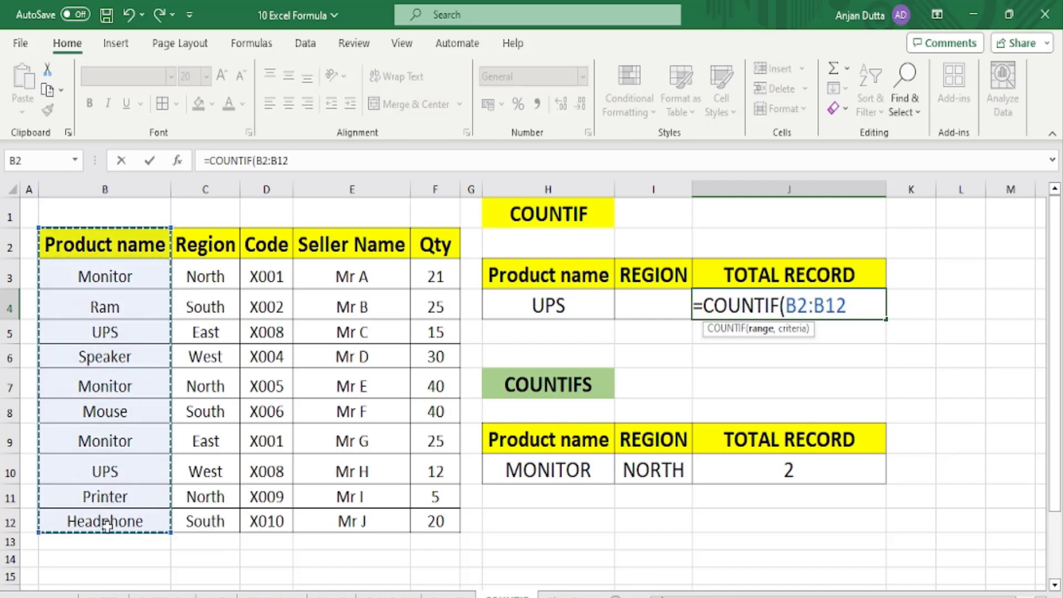
{"action": "type", "text": ","}
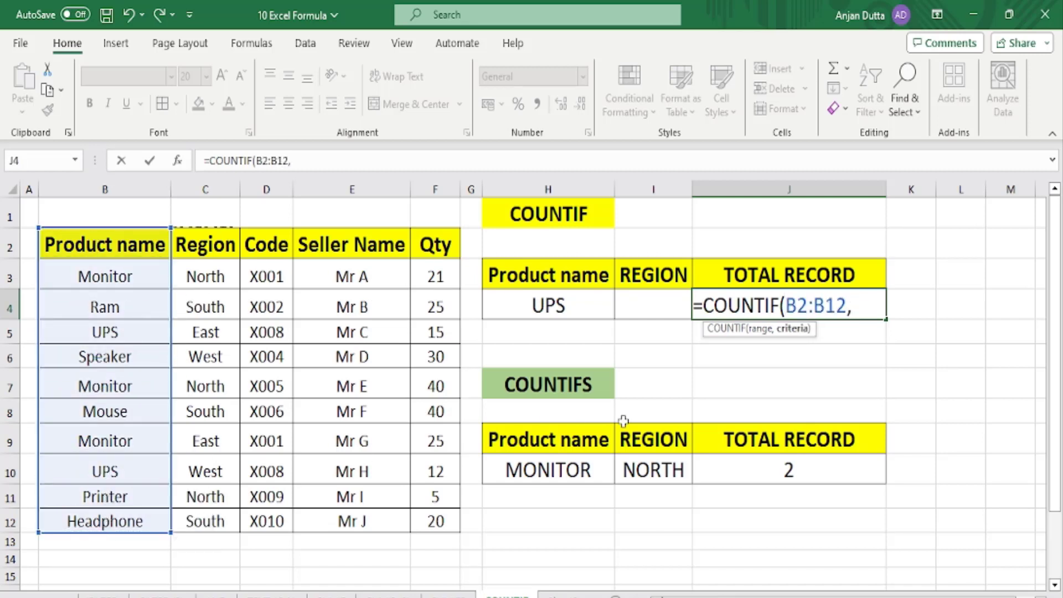
{"action": "left_click", "coordinate": [525, 301]}
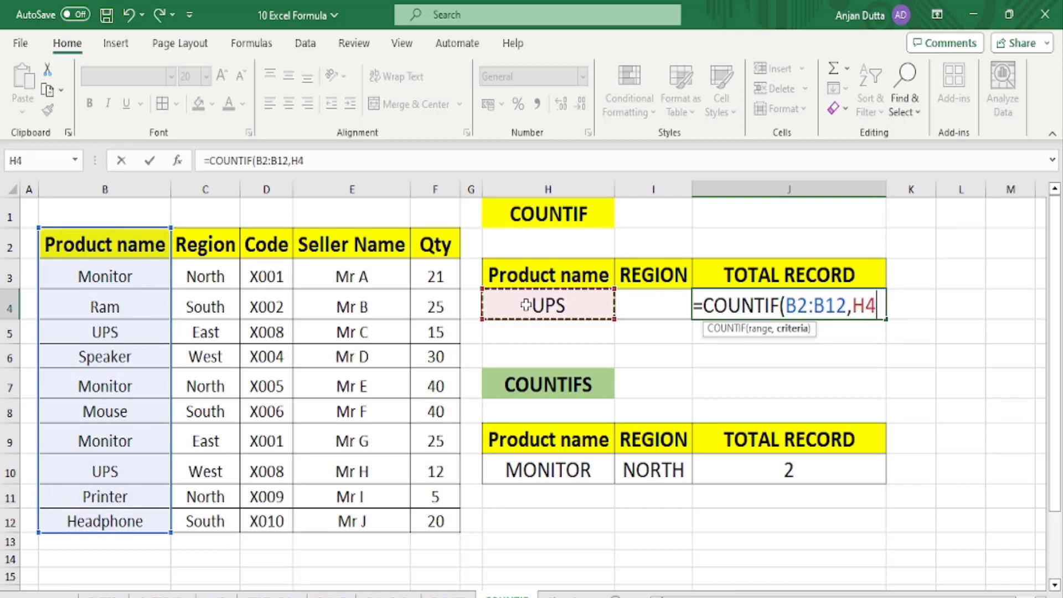
{"action": "type", "text": ")"}
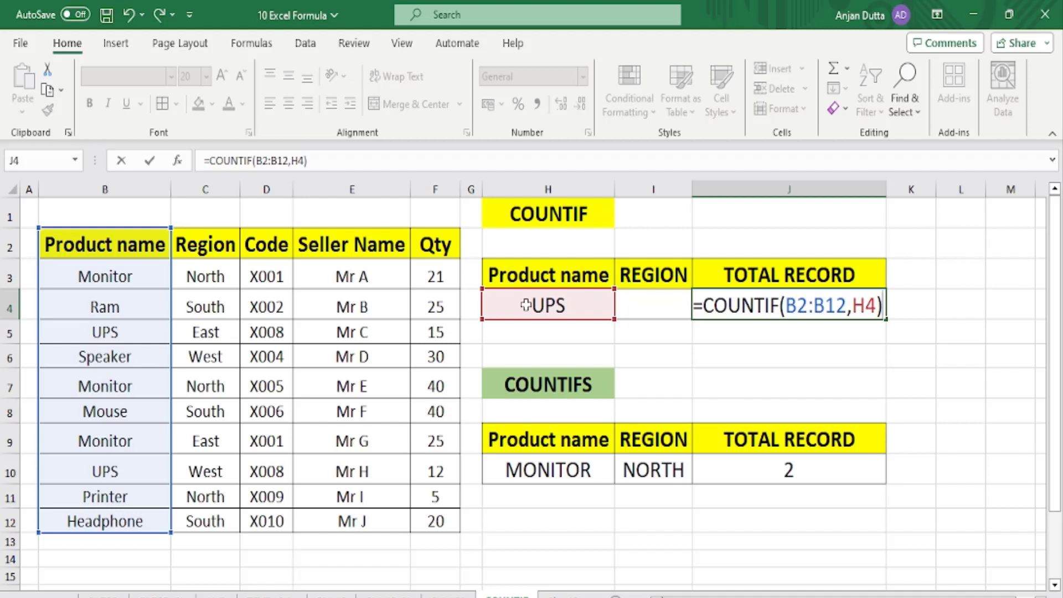
{"action": "key", "text": "Return"}
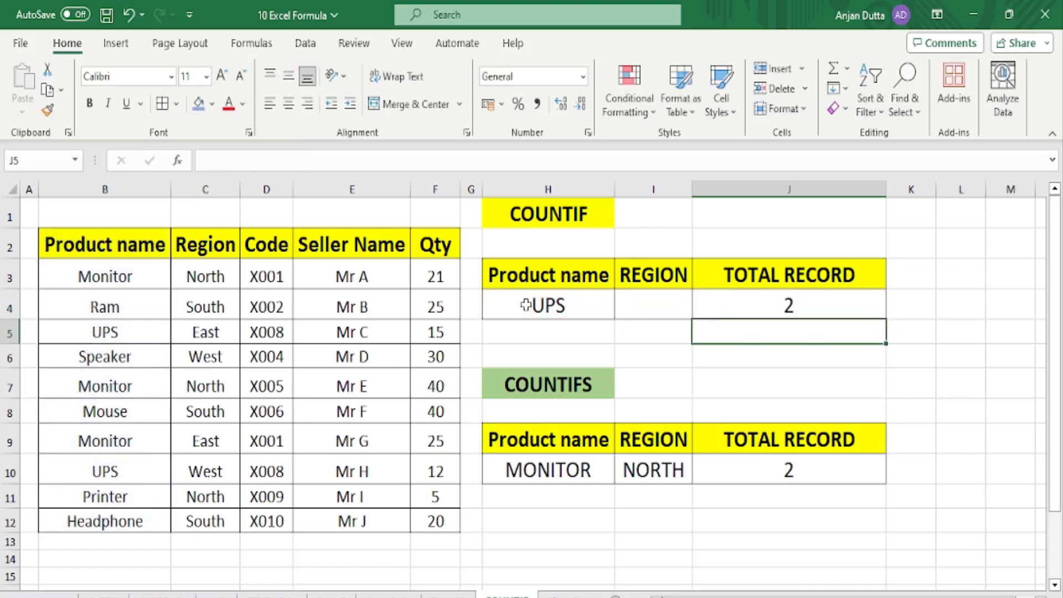
Fill the UPS rows B5:F5 and B10:F10 blue and clear the UPS result in J4.
{"action": "left_click", "coordinate": [550, 302]}
{"action": "left_click", "coordinate": [774, 304]}
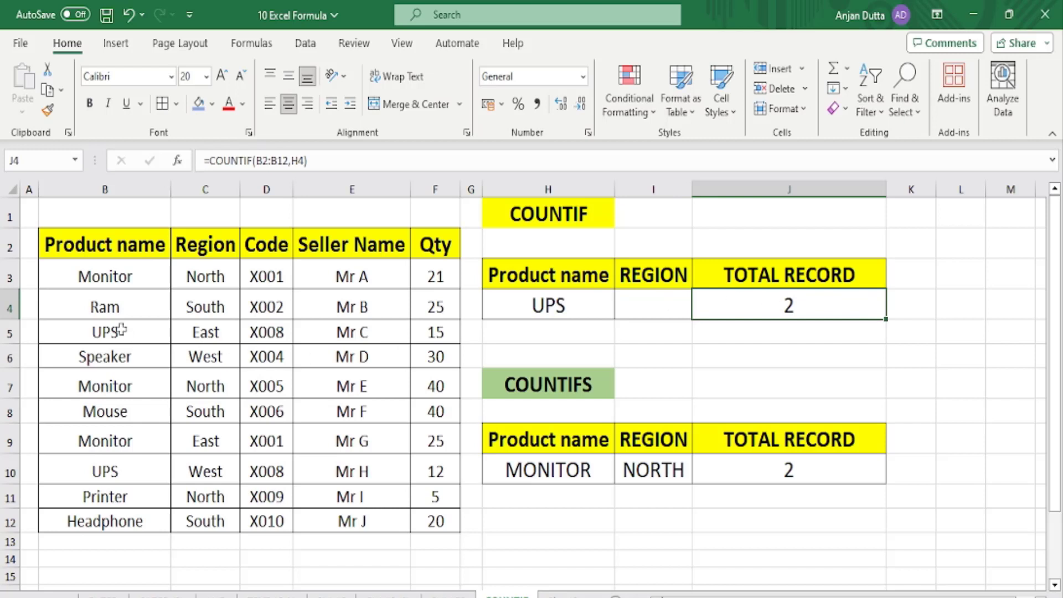
{"action": "left_click_drag", "start_coordinate": [122, 330], "coordinate": [440, 333]}
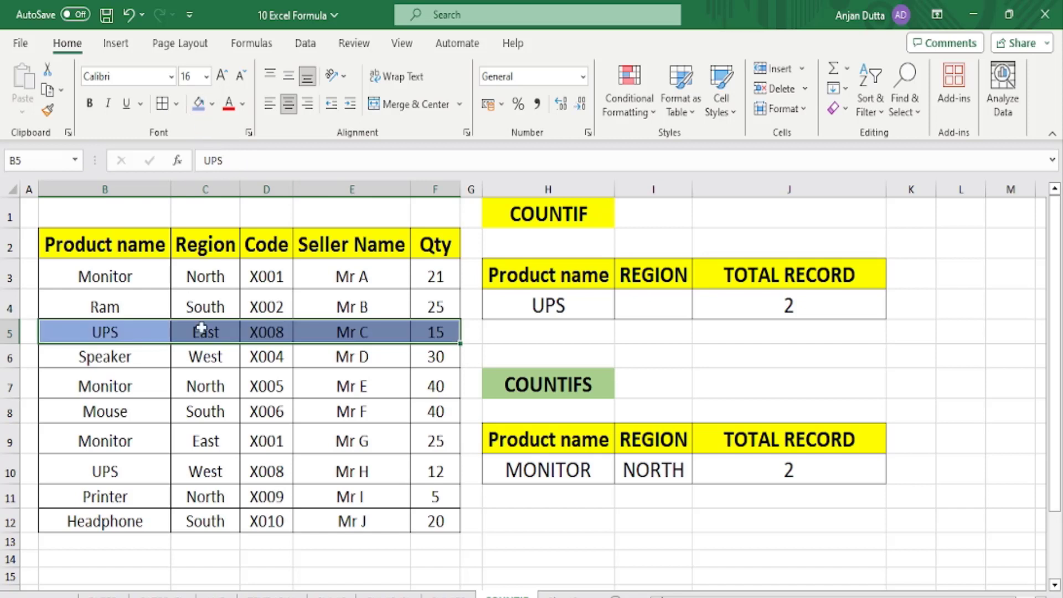
{"action": "left_click_drag", "start_coordinate": [110, 473], "coordinate": [439, 480]}
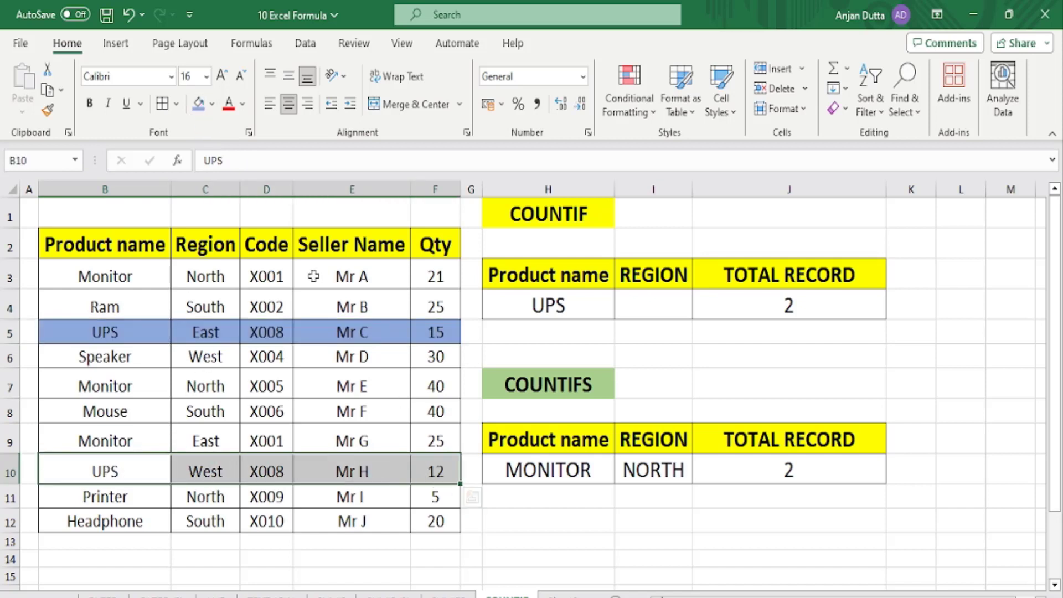
{"action": "left_click", "coordinate": [197, 104]}
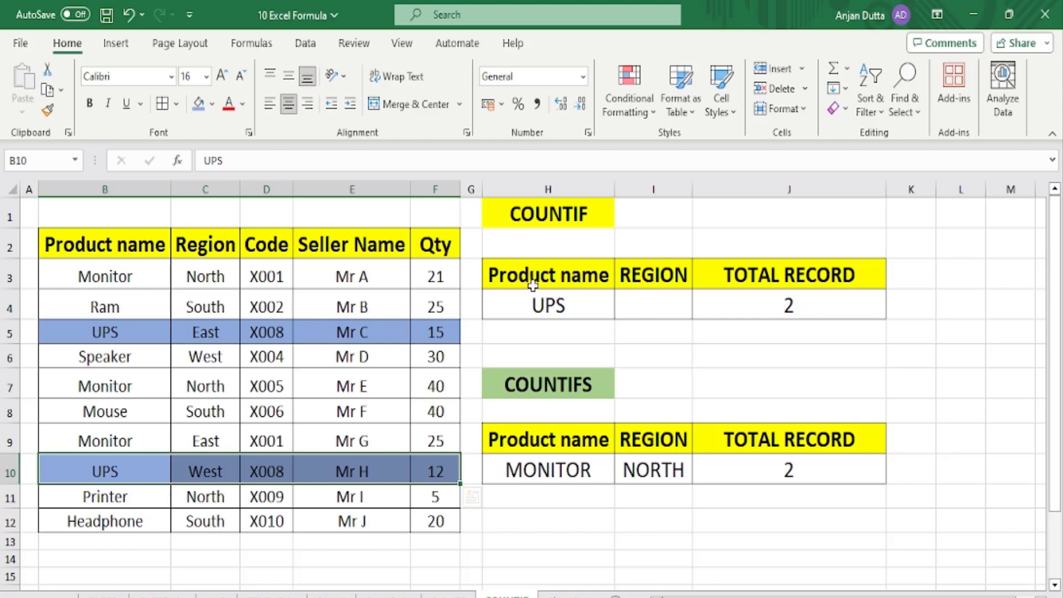
{"action": "left_click", "coordinate": [654, 275]}
{"action": "left_click", "coordinate": [786, 311]}
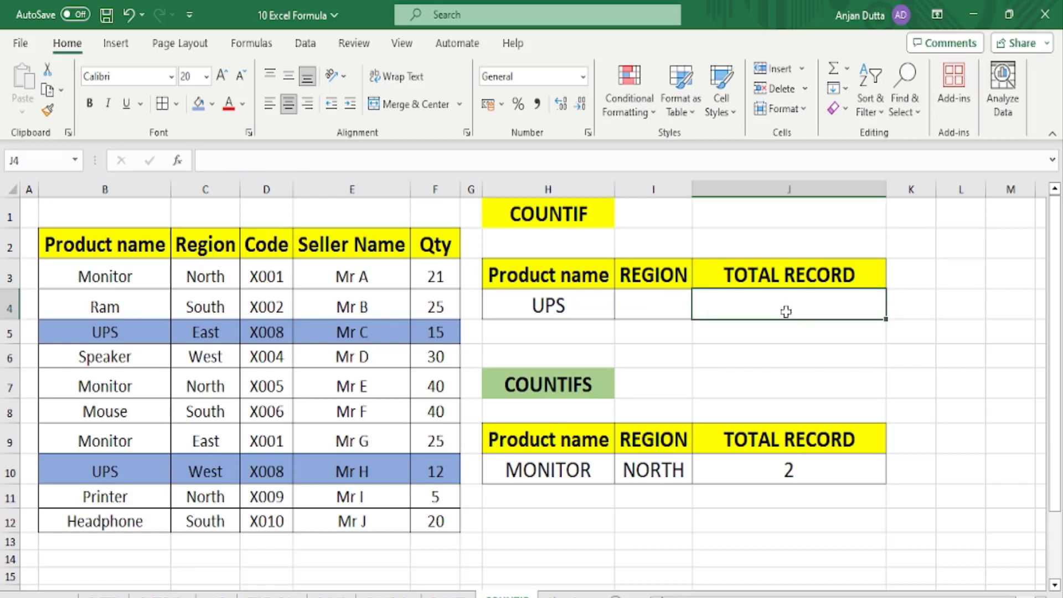
Enter =COUNTIF(C2:C12,I4) in J4 to count Region entries matching I4.
{"action": "type", "text": "=COUNT"}
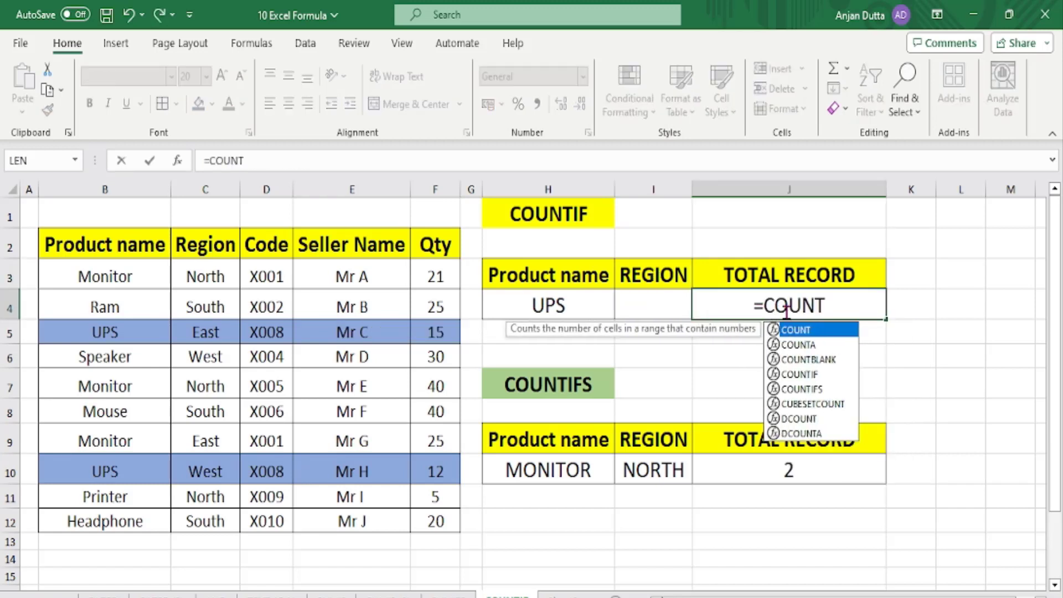
{"action": "type", "text": "IF("}
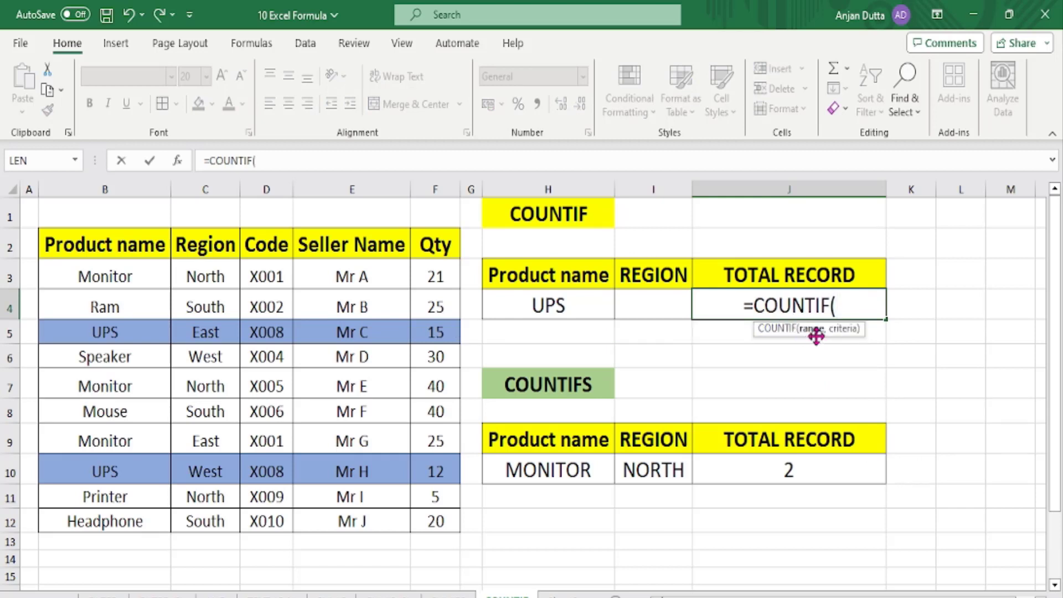
{"action": "left_click_drag", "start_coordinate": [198, 239], "coordinate": [201, 518]}
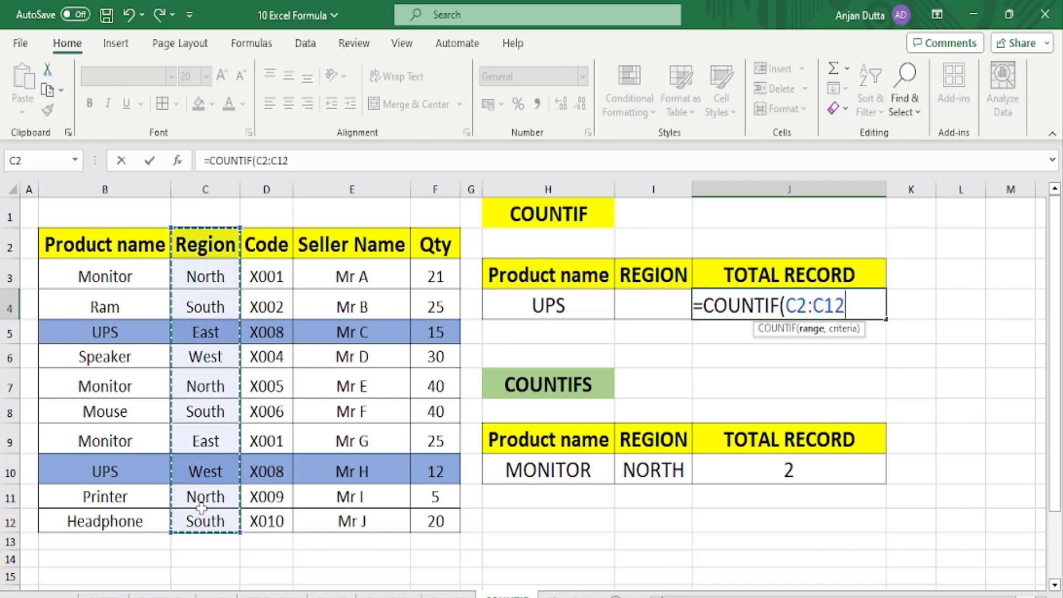
{"action": "type", "text": ","}
{"action": "left_click", "coordinate": [628, 305]}
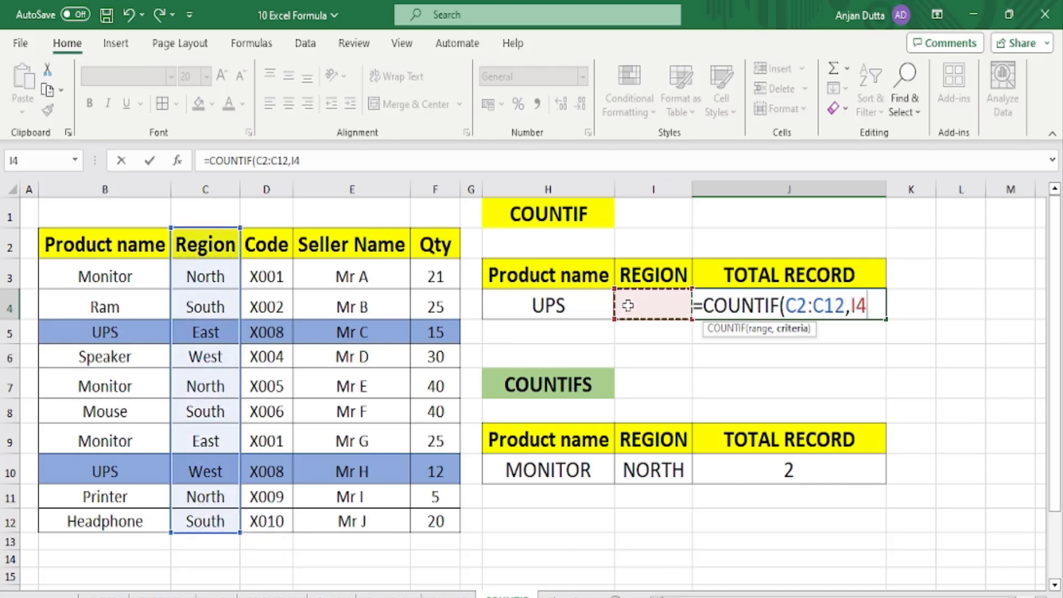
{"action": "type", "text": ")"}
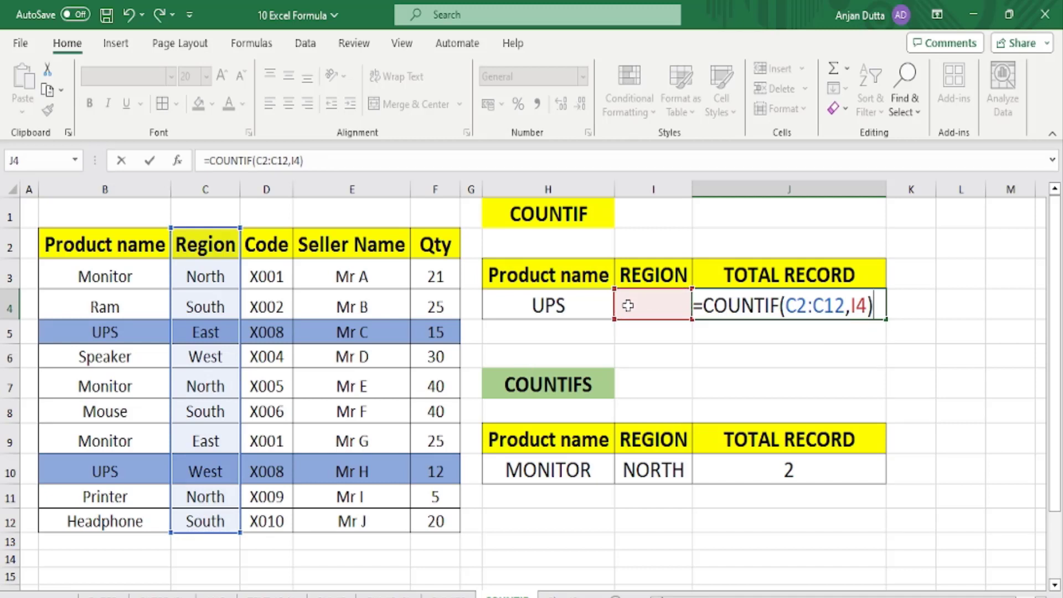
{"action": "key", "text": "Return"}
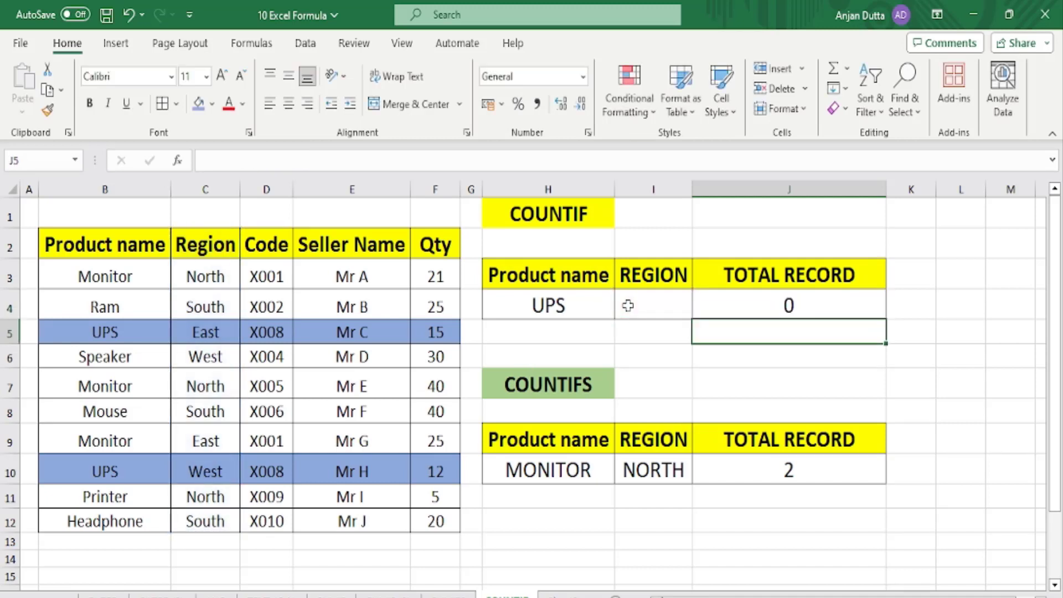
{"action": "left_click", "coordinate": [628, 305]}
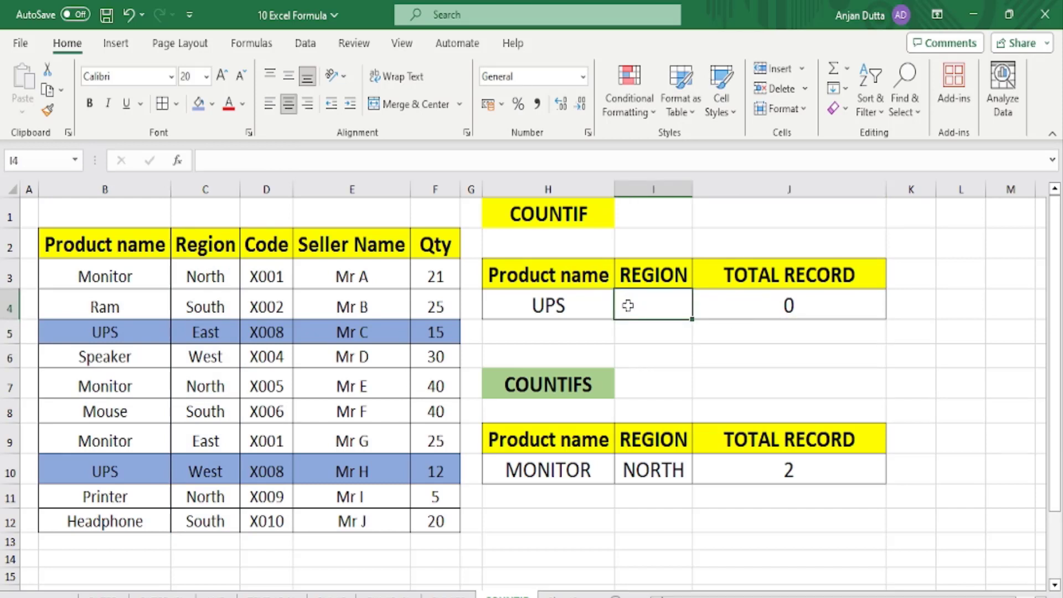
Clear the product name in H4 and enter NORTH as the region criterion in I4.
{"action": "left_click", "coordinate": [572, 306]}
{"action": "key", "text": "Delete"}
{"action": "left_click", "coordinate": [629, 305]}
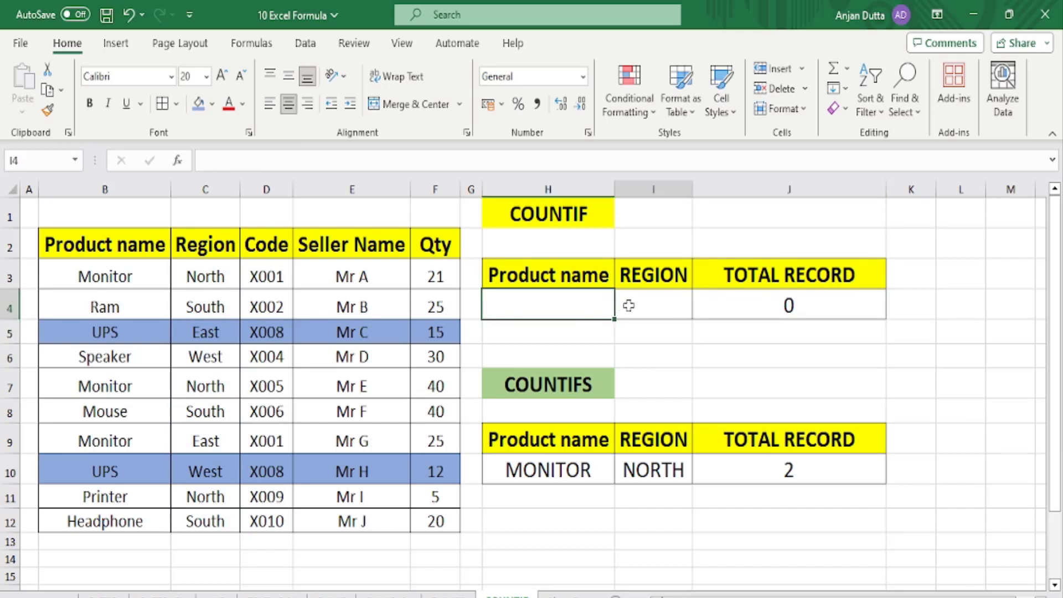
{"action": "type", "text": "NORTH"}
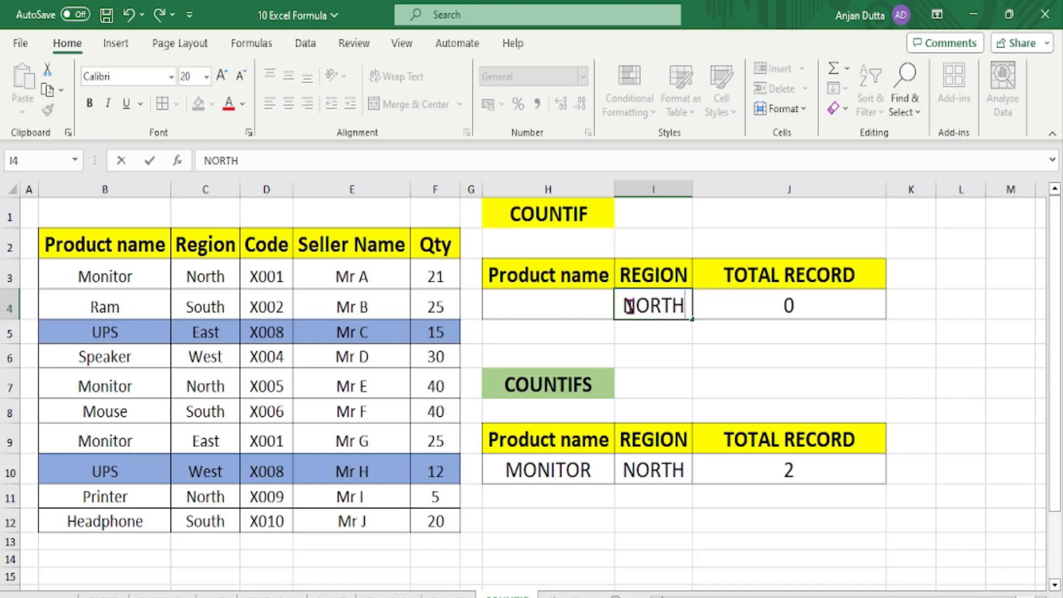
{"action": "key", "text": "Return"}
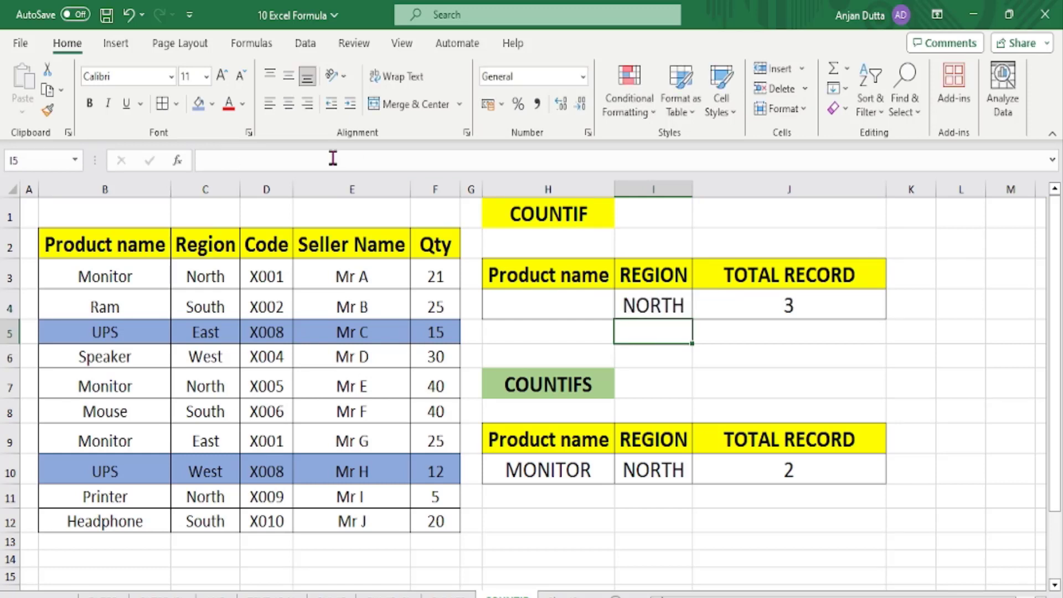
Highlight the North rows 3, 7 and 11 to verify the count of 3.
{"action": "left_click_drag", "start_coordinate": [189, 273], "coordinate": [433, 279]}
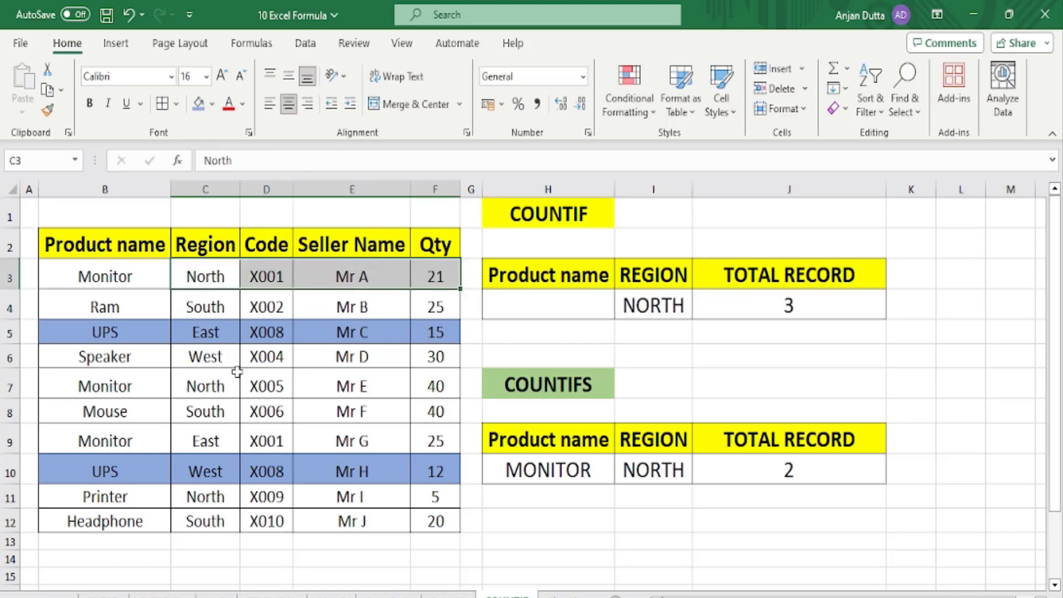
{"action": "left_click_drag", "start_coordinate": [176, 386], "coordinate": [437, 386]}
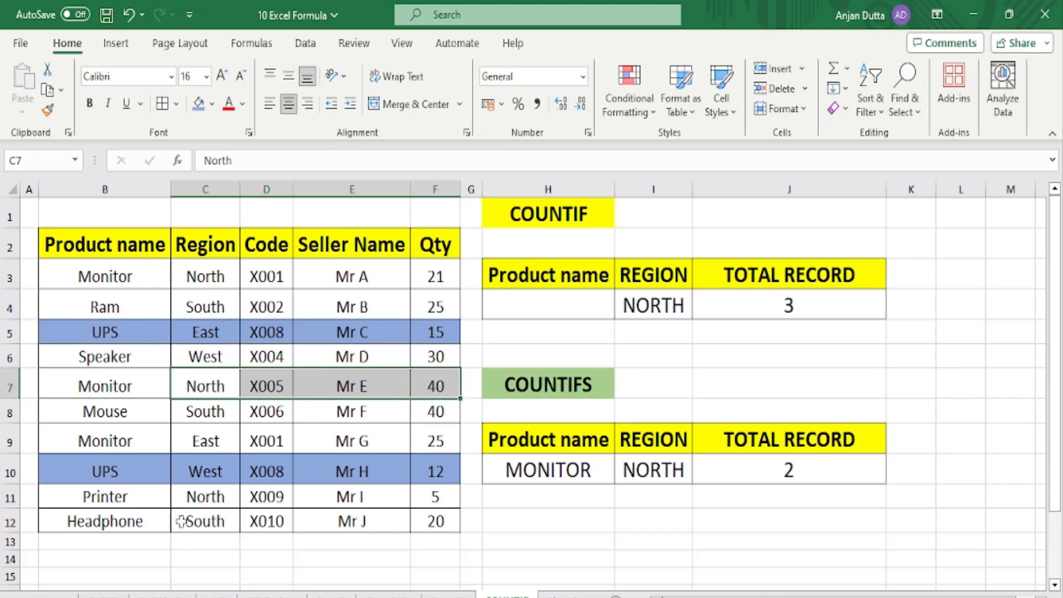
{"action": "left_click_drag", "start_coordinate": [185, 499], "coordinate": [435, 501]}
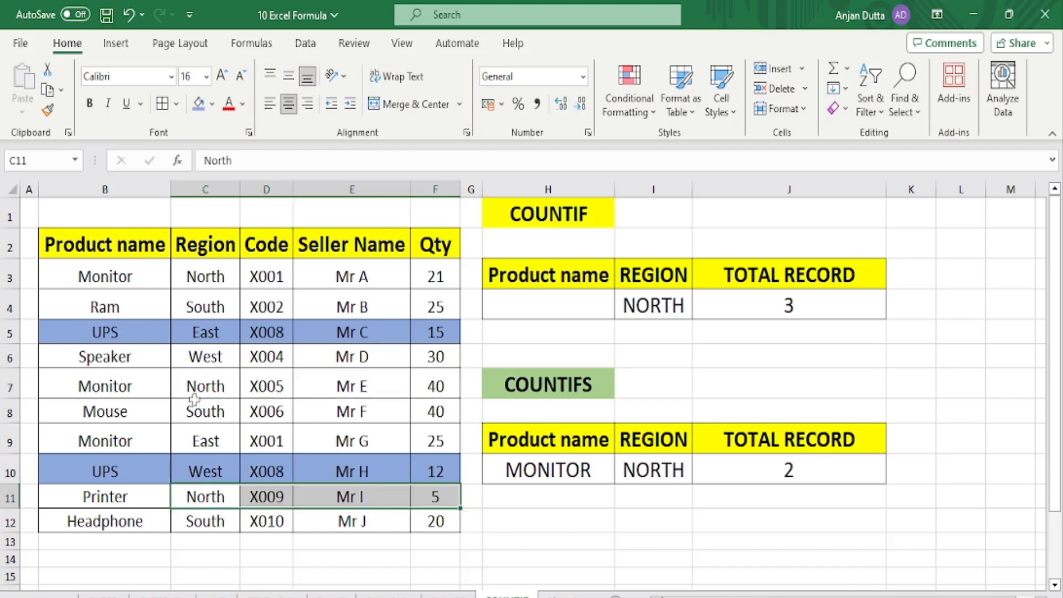
{"action": "left_click", "coordinate": [209, 385], "text": "ctrl"}
{"action": "left_click_drag", "start_coordinate": [209, 384], "coordinate": [438, 387]}
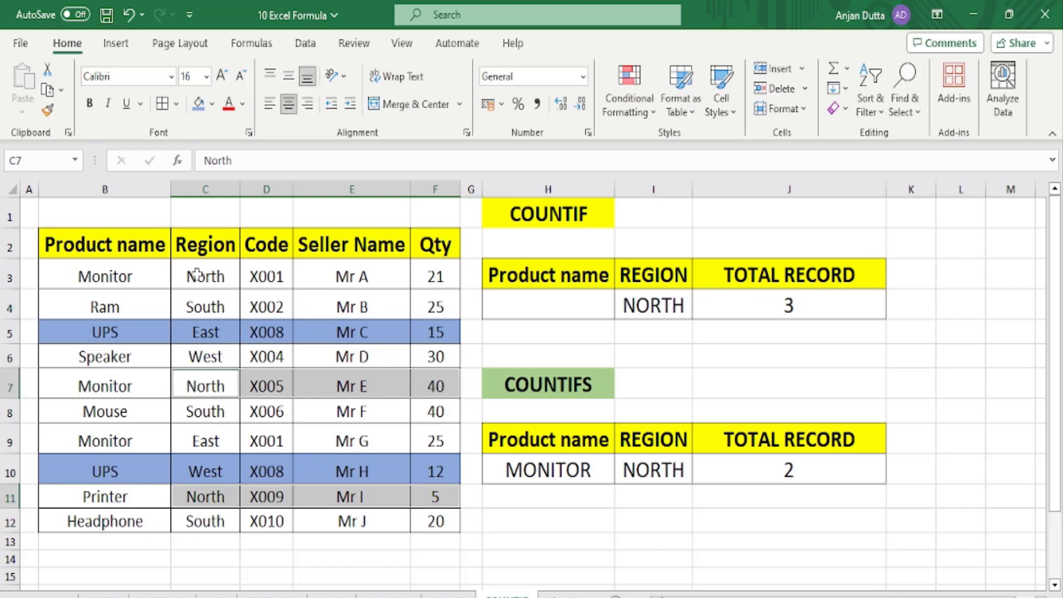
{"action": "left_click_drag", "start_coordinate": [192, 273], "coordinate": [436, 277]}
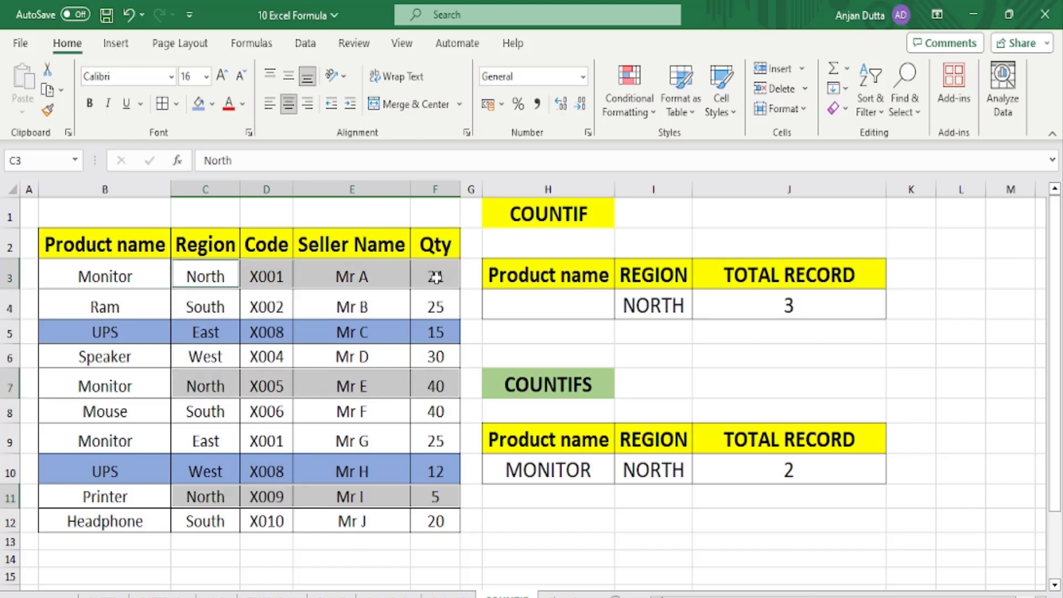
{"action": "left_click", "coordinate": [432, 346]}
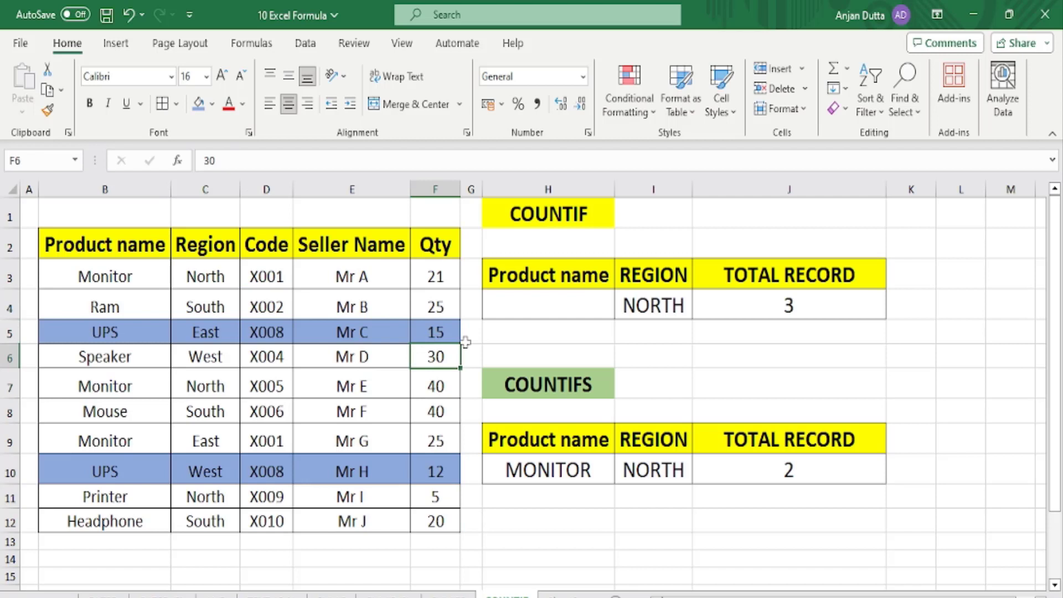
{"action": "left_click", "coordinate": [636, 307]}
Enter SOUTH in I4, check it against South rows 4, 8 and 12, and inspect J4's formula.
{"action": "type", "text": "SOUTH"}
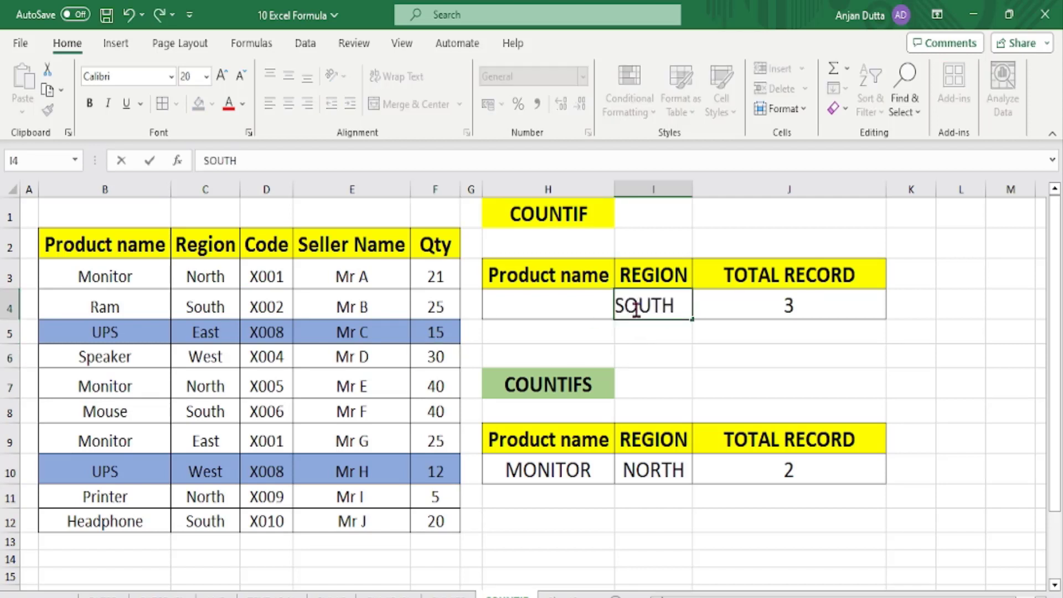
{"action": "key", "text": "Return"}
{"action": "left_click_drag", "start_coordinate": [208, 308], "coordinate": [435, 306]}
{"action": "left_click_drag", "start_coordinate": [208, 412], "coordinate": [436, 412]}
{"action": "left_click_drag", "start_coordinate": [193, 522], "coordinate": [426, 528]}
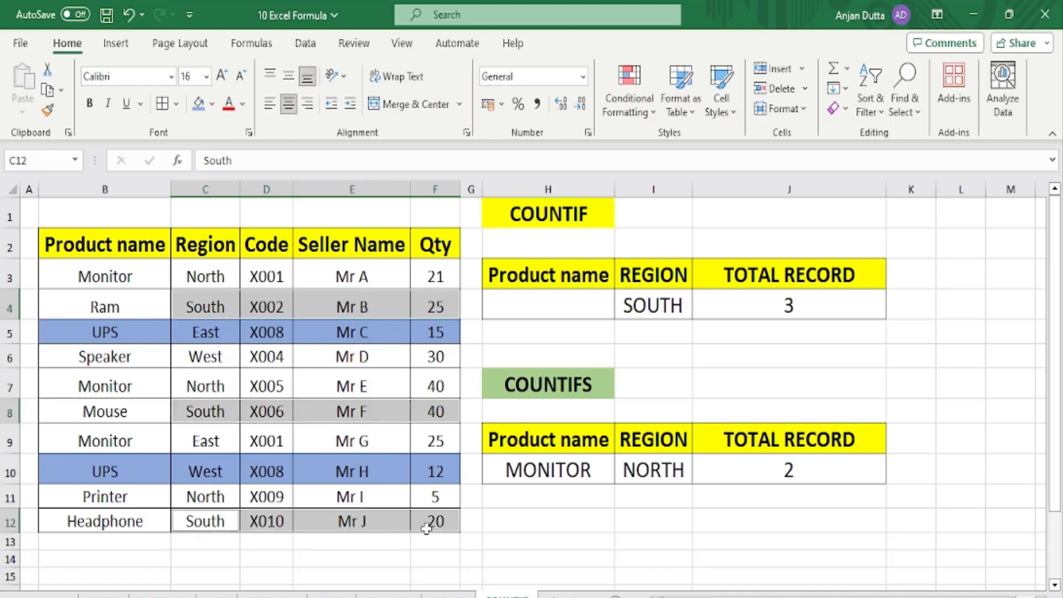
{"action": "left_click", "coordinate": [530, 298]}
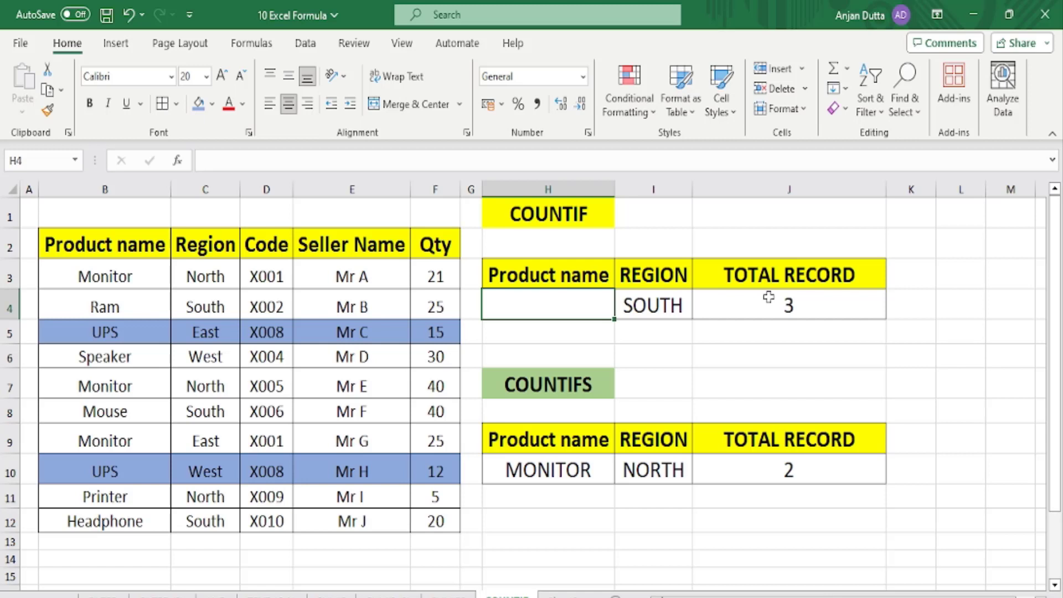
{"action": "left_click", "coordinate": [650, 304]}
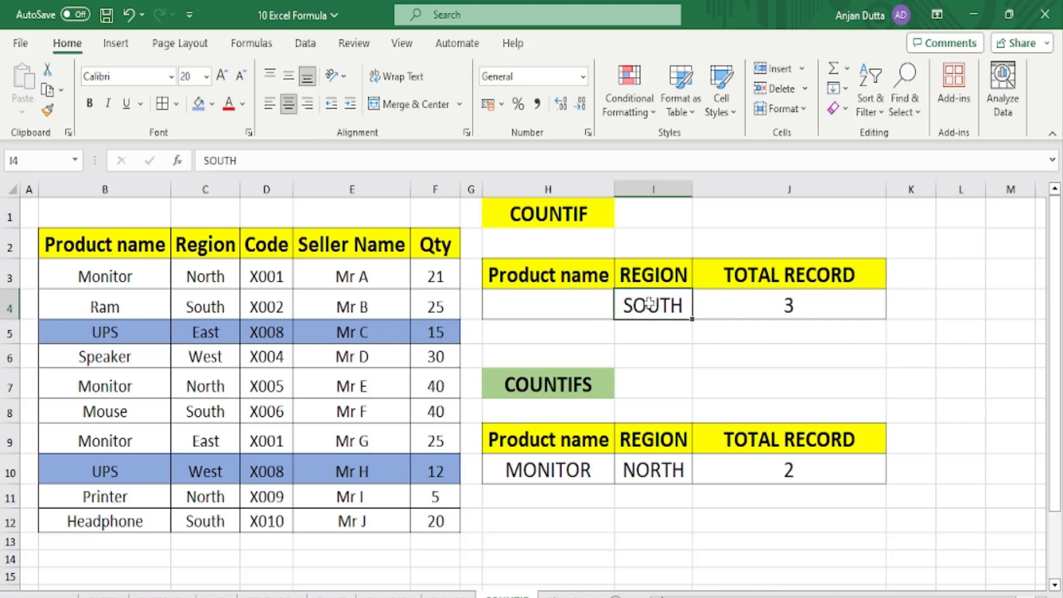
{"action": "double_click", "coordinate": [746, 306]}
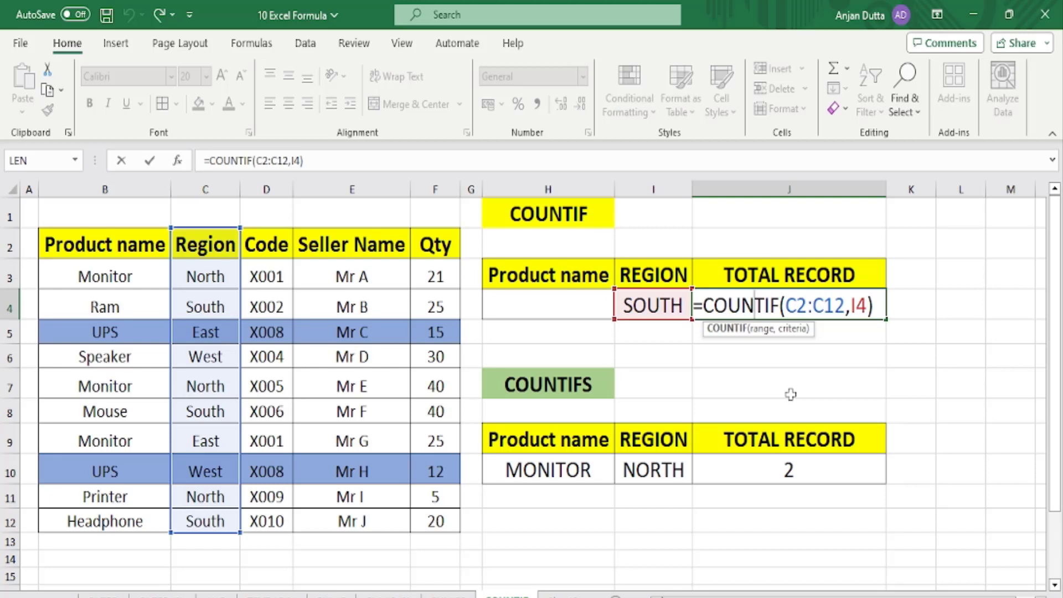
Inspect the =COUNTIF(C2:C12,I4) formula in J4 and leave it unchanged at 3.
{"action": "key", "text": "ctrl+Return"}
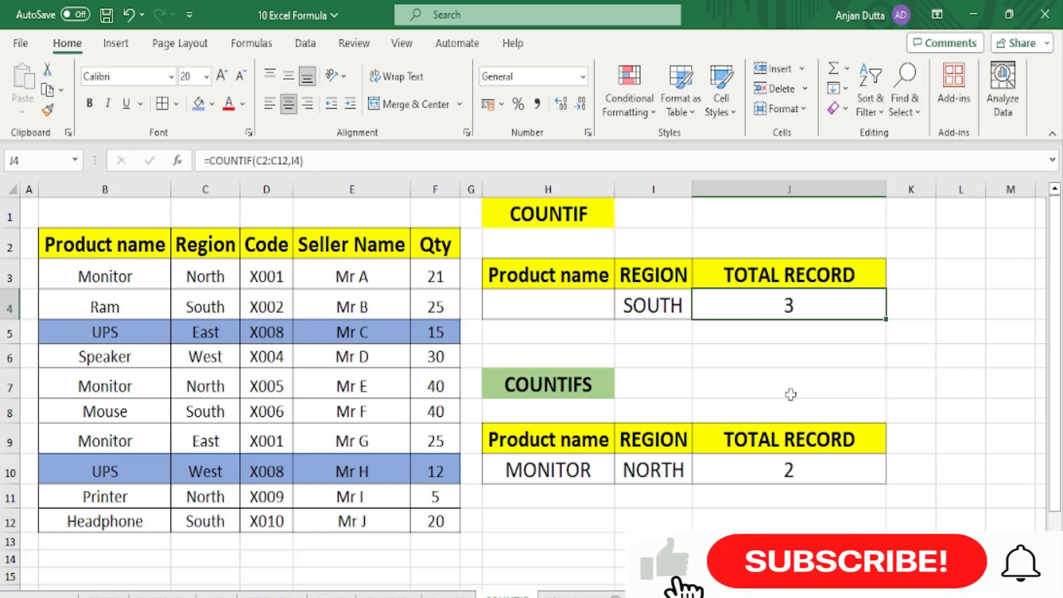
{"action": "double_click", "coordinate": [755, 305]}
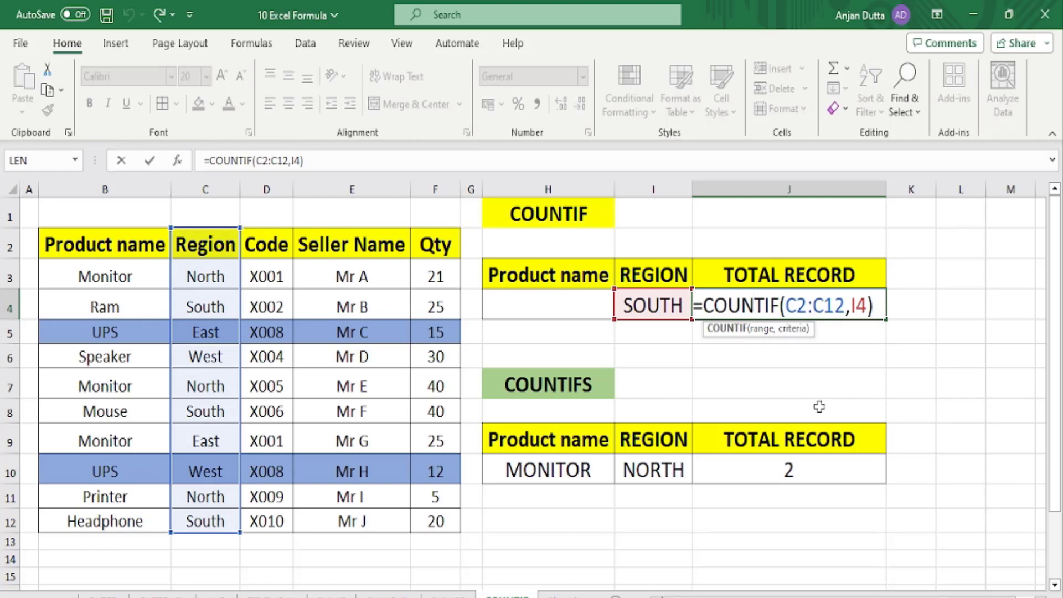
{"action": "key", "text": "ctrl+Return"}
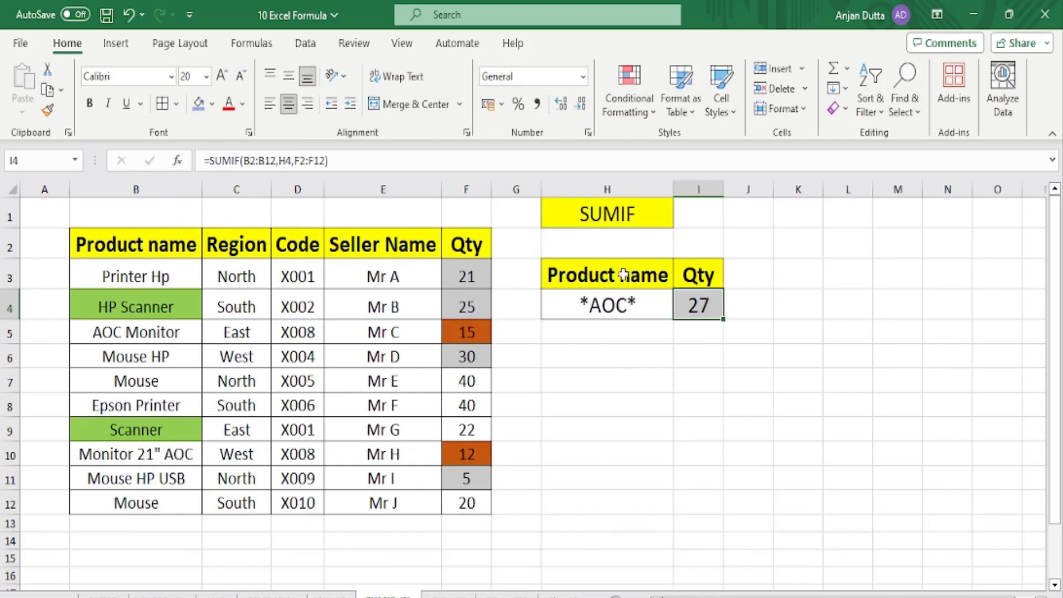
Switch to the SUMIFS sheet, then move on to the COUNTIF sheet.
{"action": "left_click", "coordinate": [450, 596]}
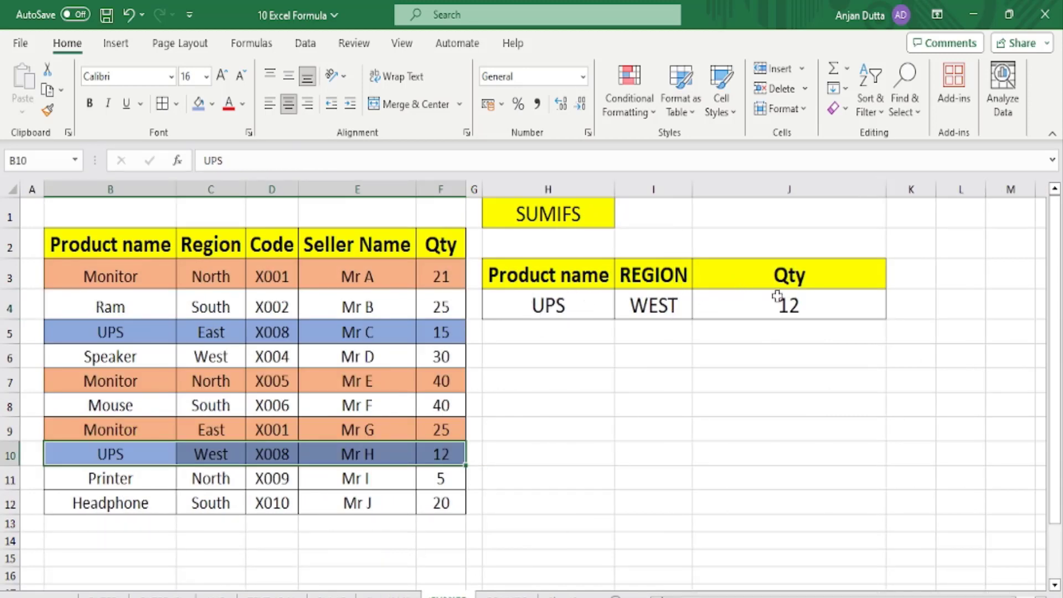
{"action": "key", "text": "ctrl+Page_Down"}
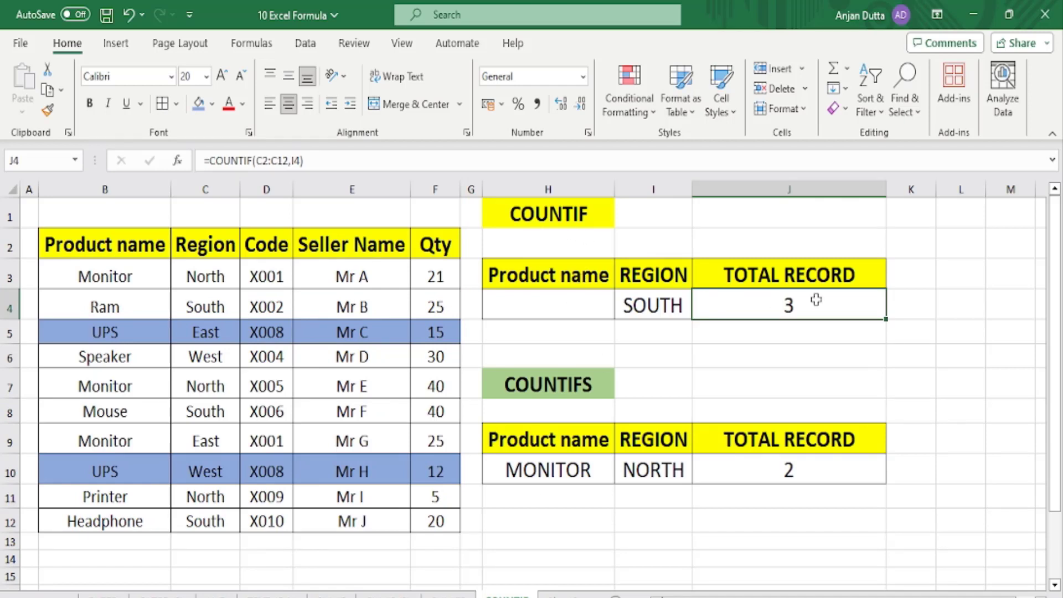
Give the data table B3:F12 a plain white fill, removing the highlights.
{"action": "left_click_drag", "start_coordinate": [108, 277], "coordinate": [437, 519]}
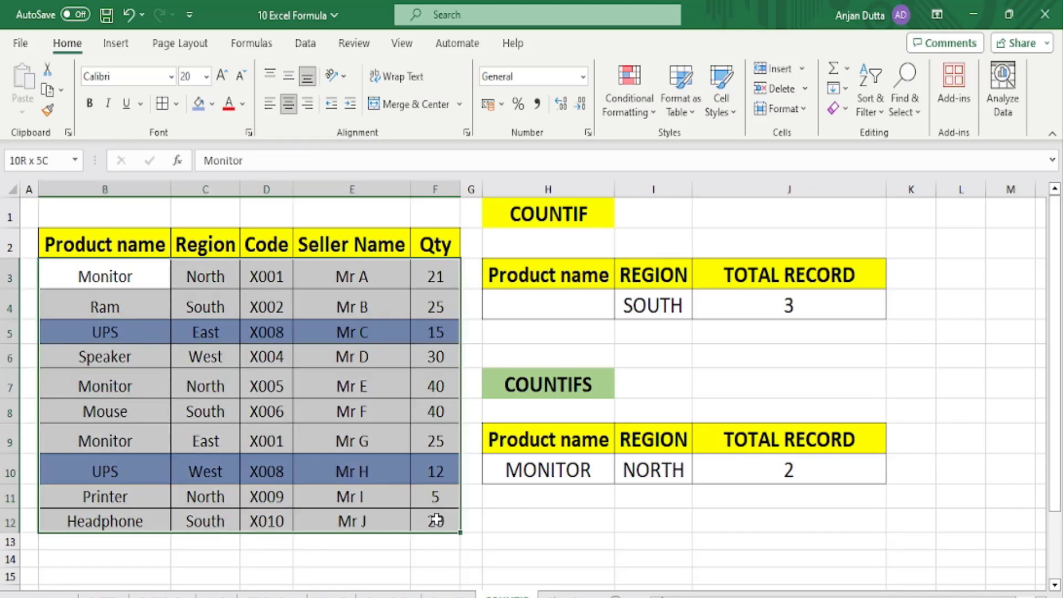
{"action": "left_click", "coordinate": [212, 103]}
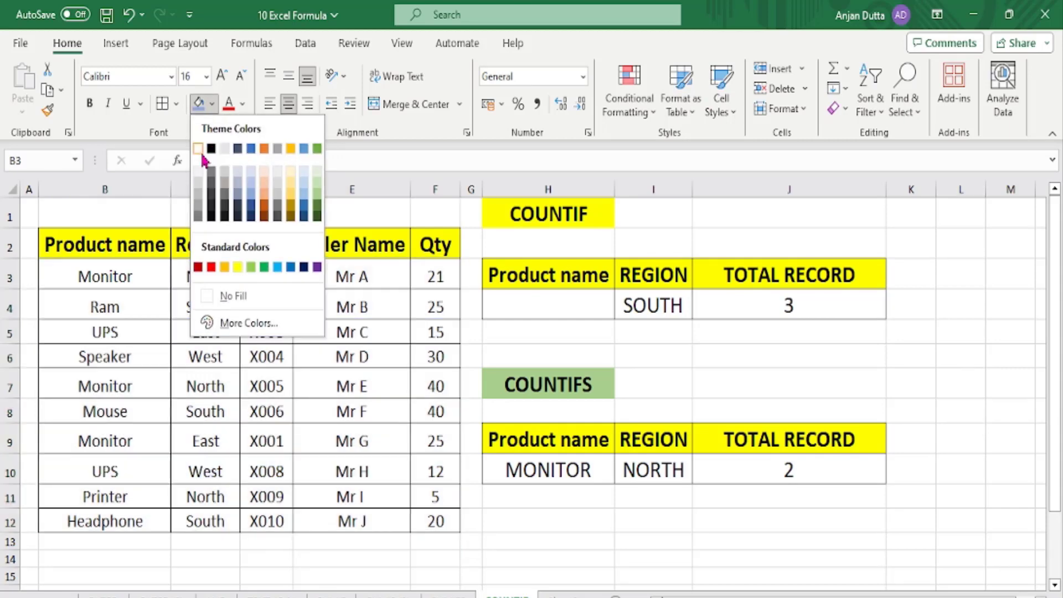
{"action": "left_click", "coordinate": [200, 153]}
{"action": "left_click", "coordinate": [686, 387]}
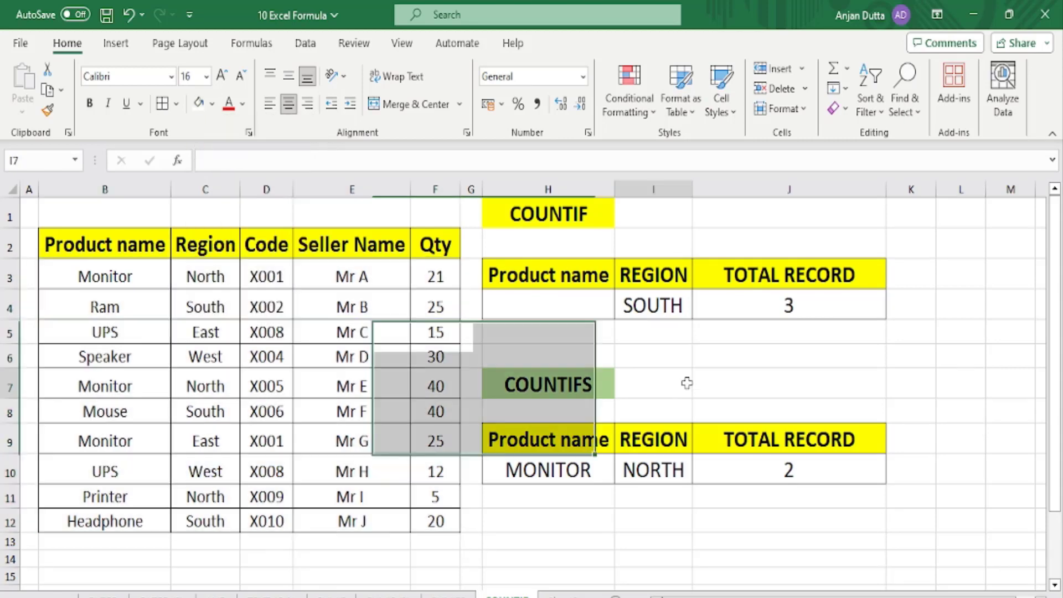
Review the COUNTIF and COUNTIFS criteria cells and delete the COUNTIFS formula from J10.
{"action": "left_click", "coordinate": [531, 386]}
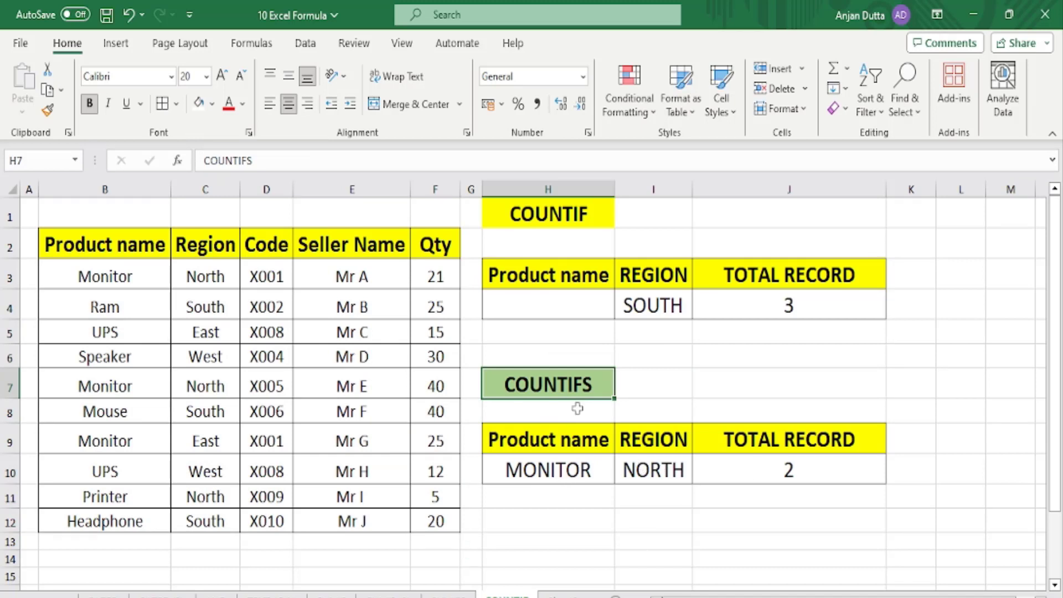
{"action": "left_click", "coordinate": [556, 300]}
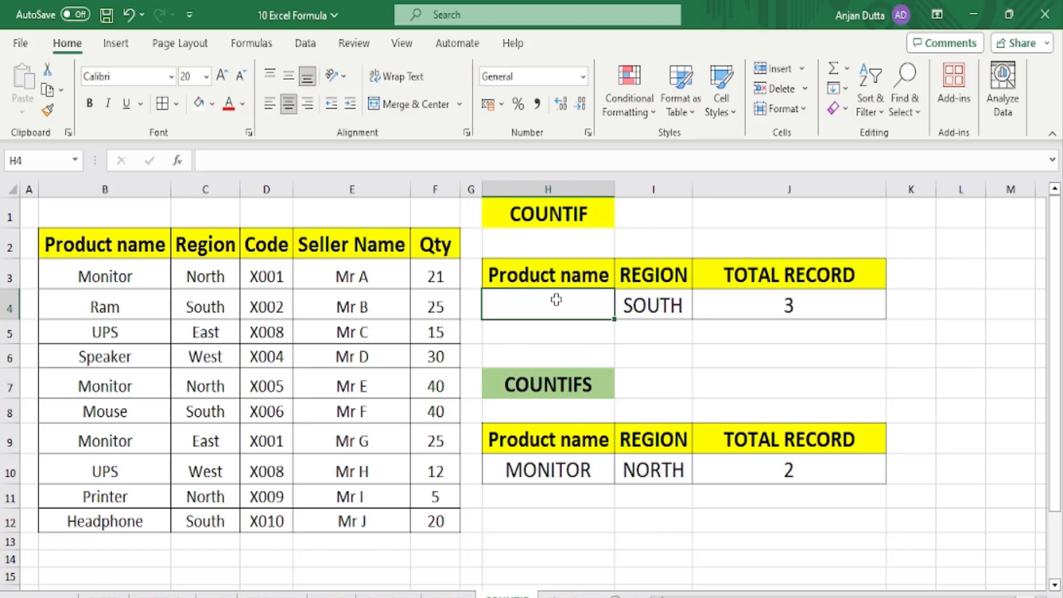
{"action": "left_click", "coordinate": [646, 302]}
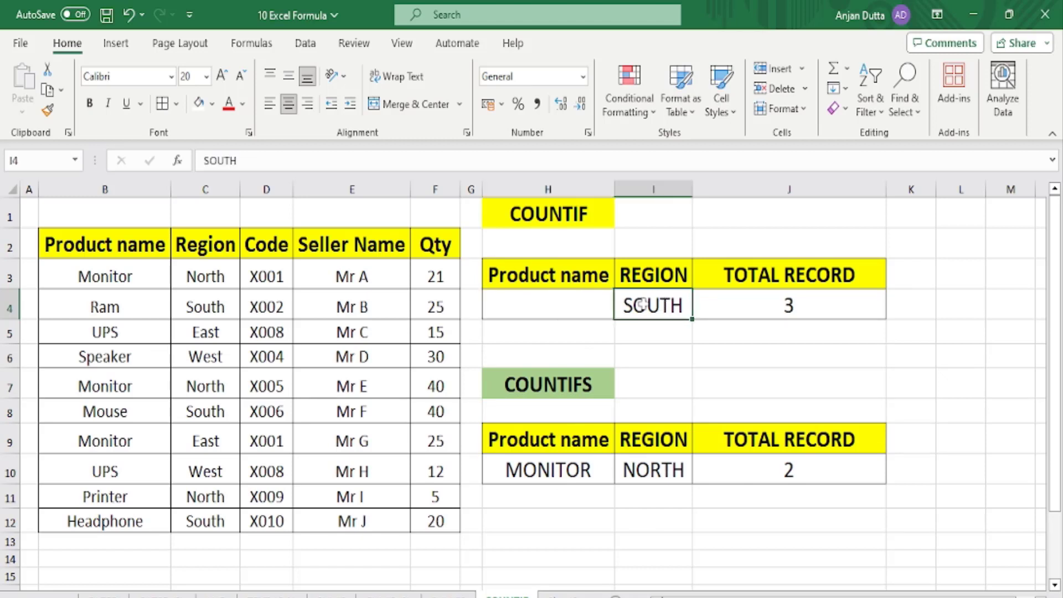
{"action": "left_click", "coordinate": [778, 304]}
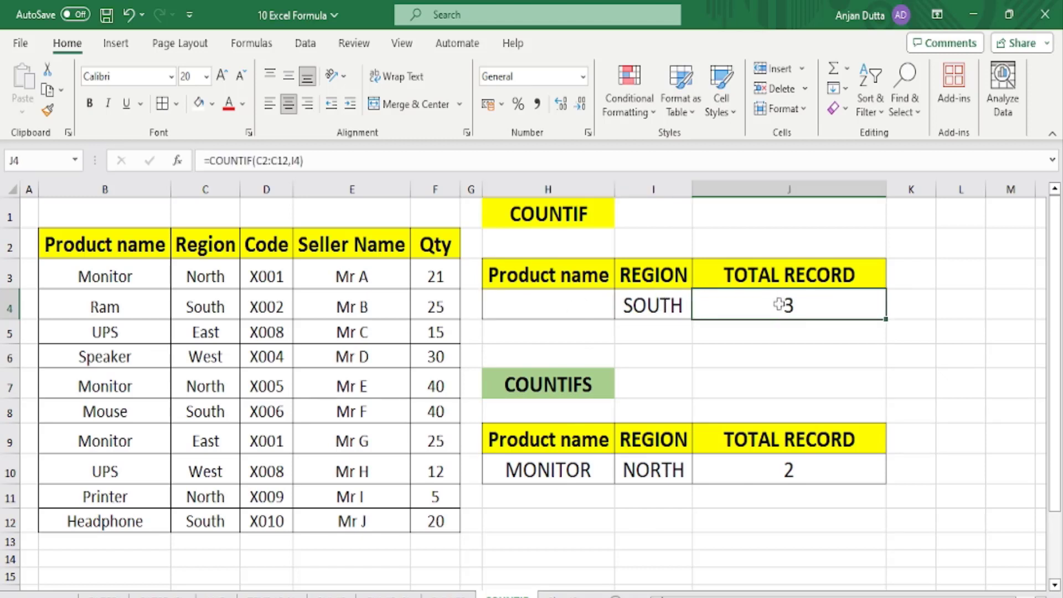
{"action": "left_click", "coordinate": [544, 469]}
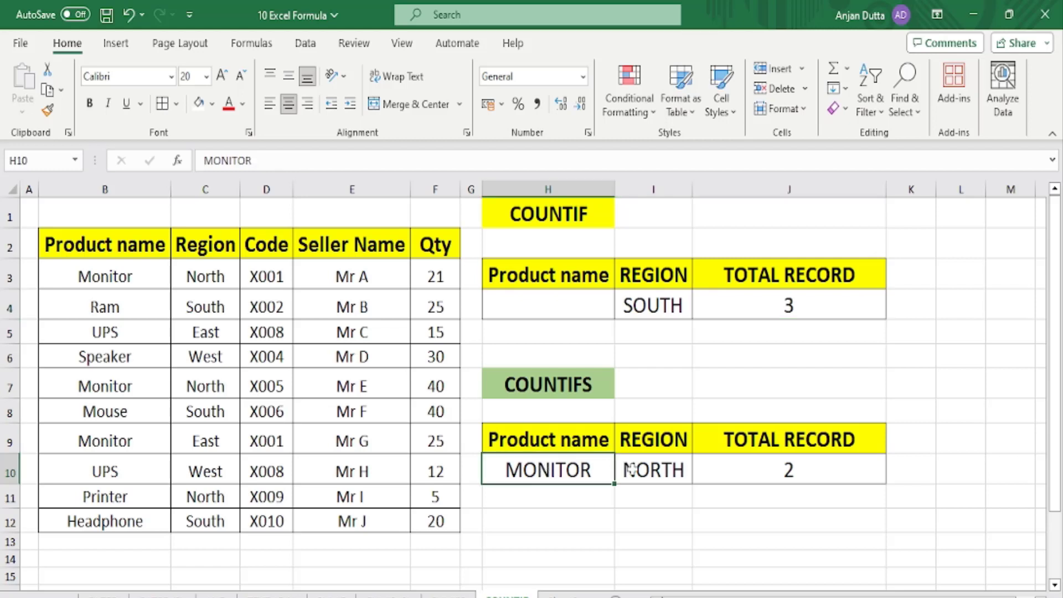
{"action": "left_click_drag", "start_coordinate": [625, 469], "coordinate": [651, 471]}
{"action": "left_click", "coordinate": [771, 465]}
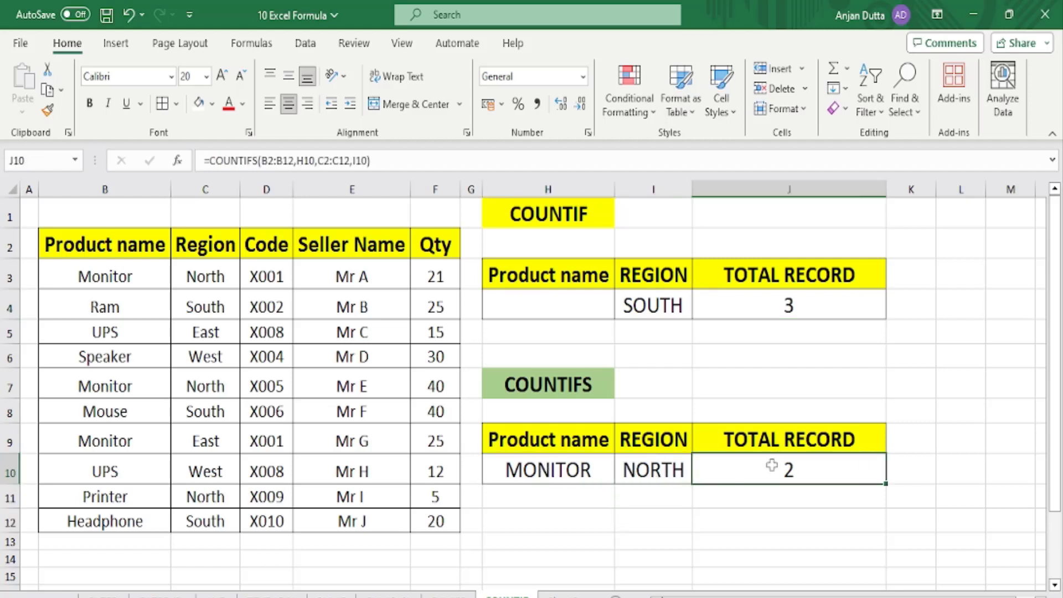
{"action": "key", "text": "Delete"}
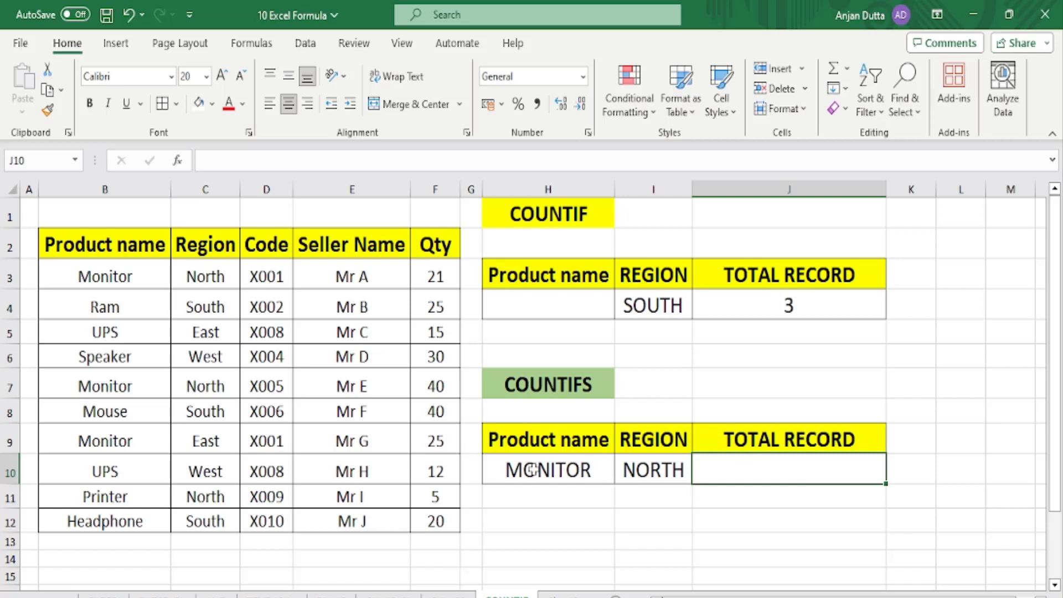
Empty the MONITOR and NORTH criteria cells H10:I10.
{"action": "left_click_drag", "start_coordinate": [534, 469], "coordinate": [650, 471]}
{"action": "key", "text": "Delete"}
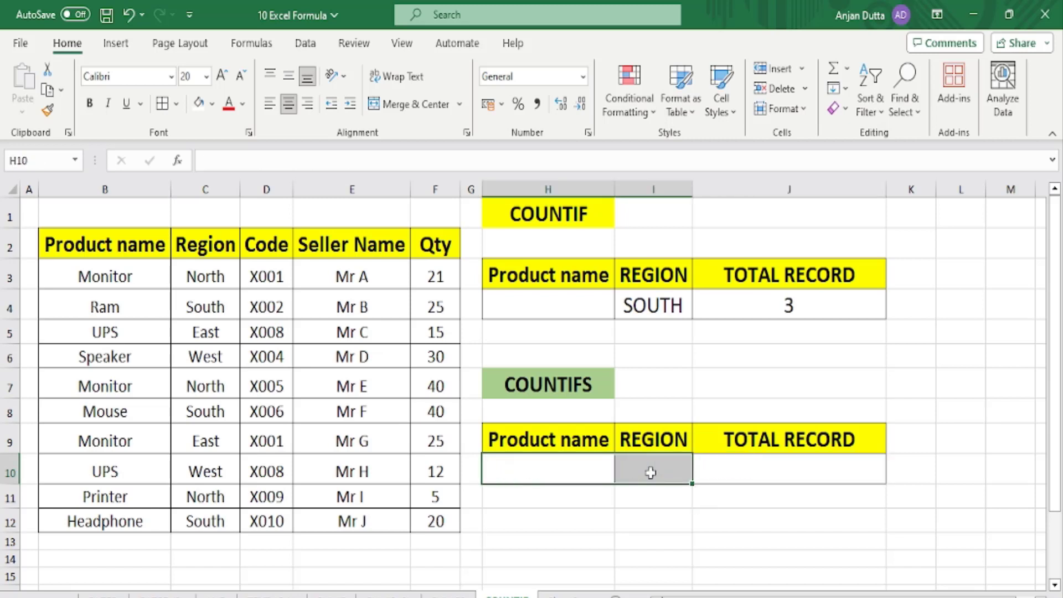
{"action": "left_click", "coordinate": [748, 474]}
Enter =COUNTIFS(B2:B12,H10,C2:C12,I10) in J10.
{"action": "type", "text": "="}
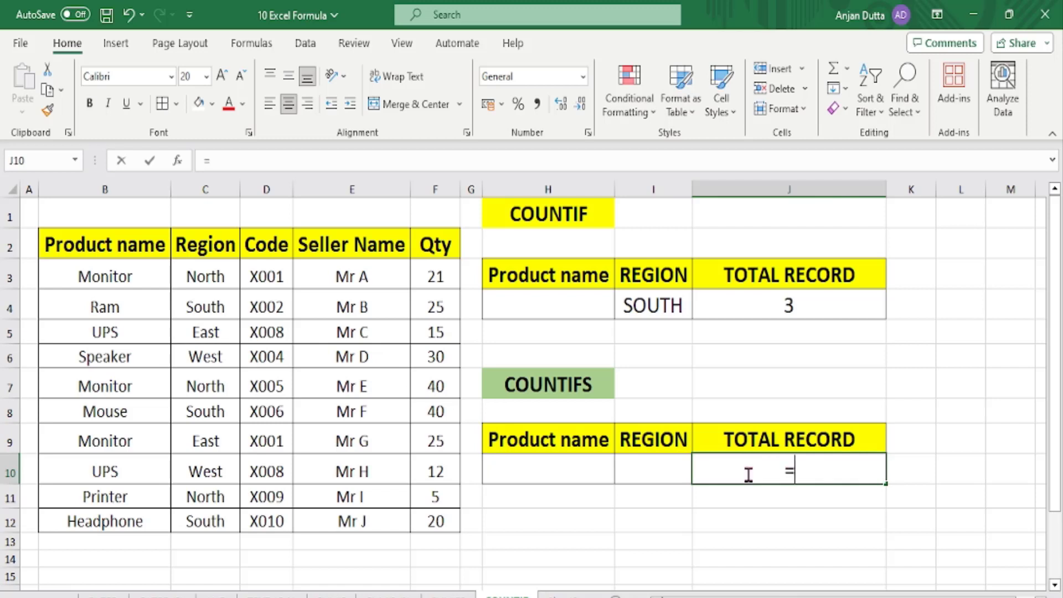
{"action": "type", "text": "COUNTIFS"}
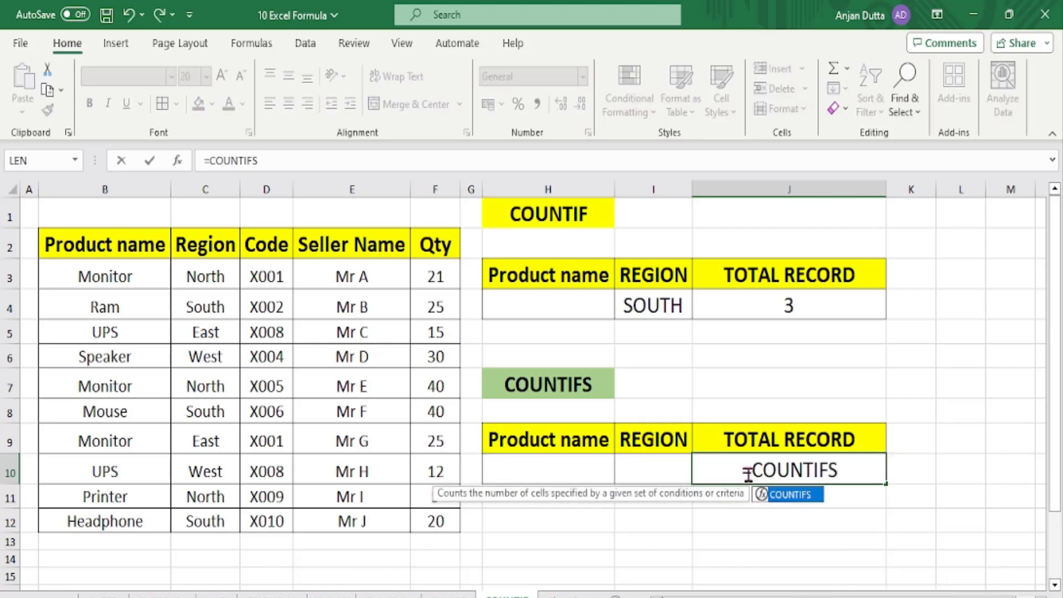
{"action": "type", "text": "("}
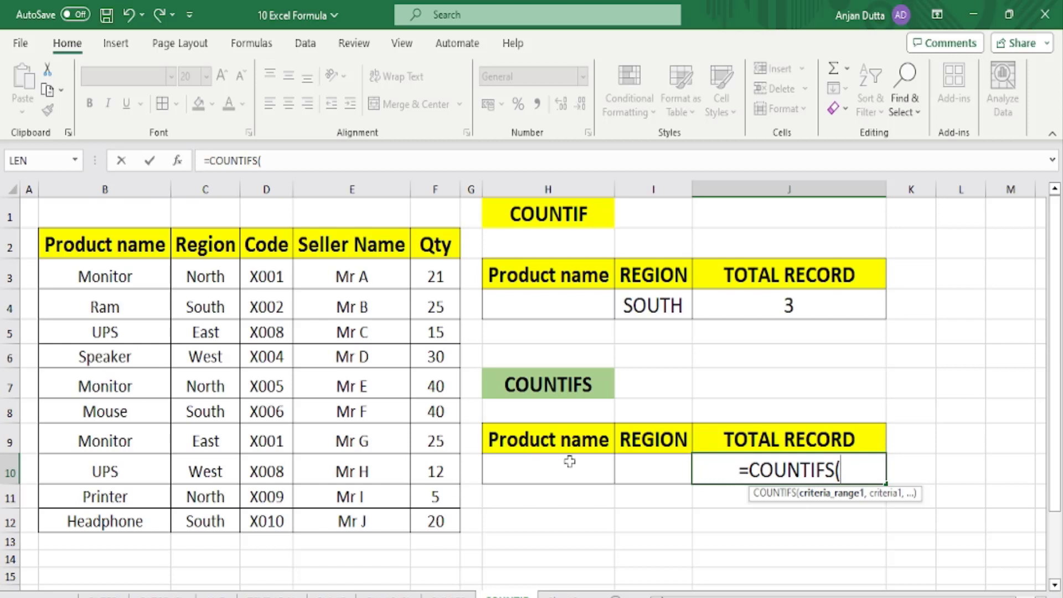
{"action": "left_click", "coordinate": [104, 247]}
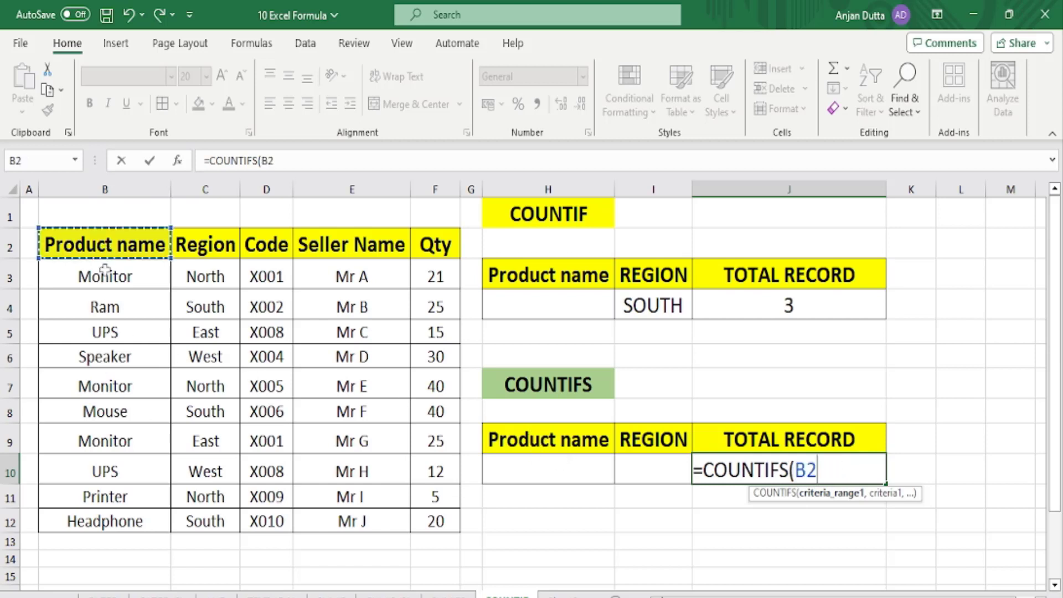
{"action": "left_click_drag", "start_coordinate": [105, 268], "coordinate": [123, 520]}
{"action": "type", "text": ","}
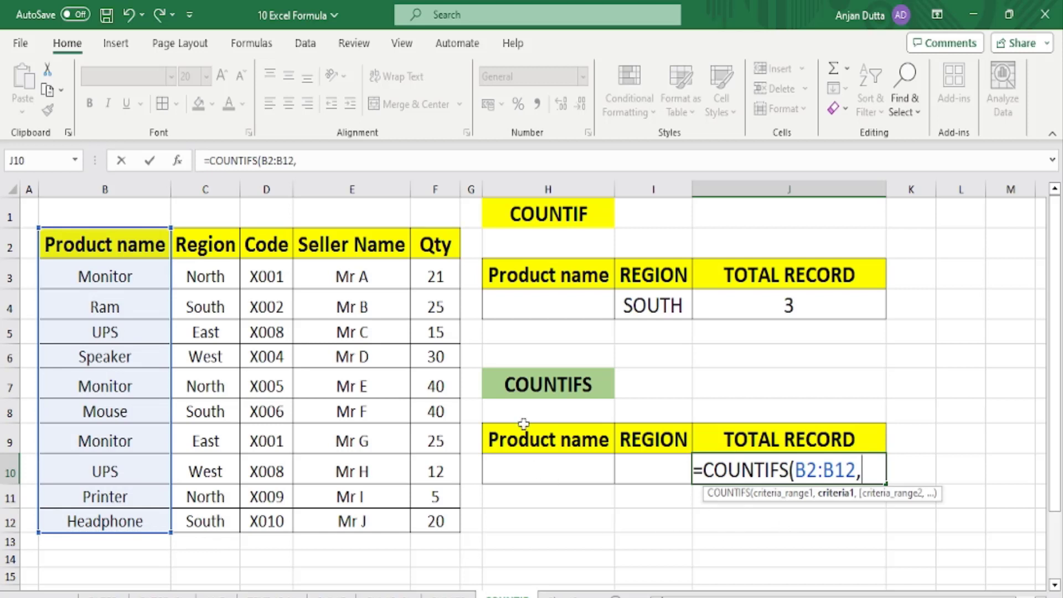
{"action": "left_click", "coordinate": [541, 471]}
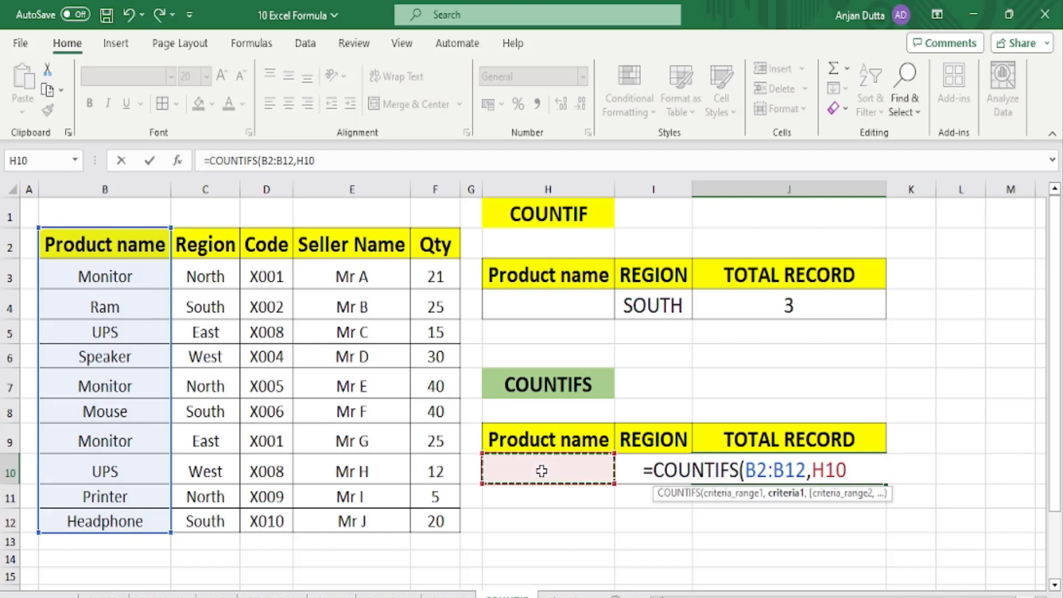
{"action": "type", "text": ","}
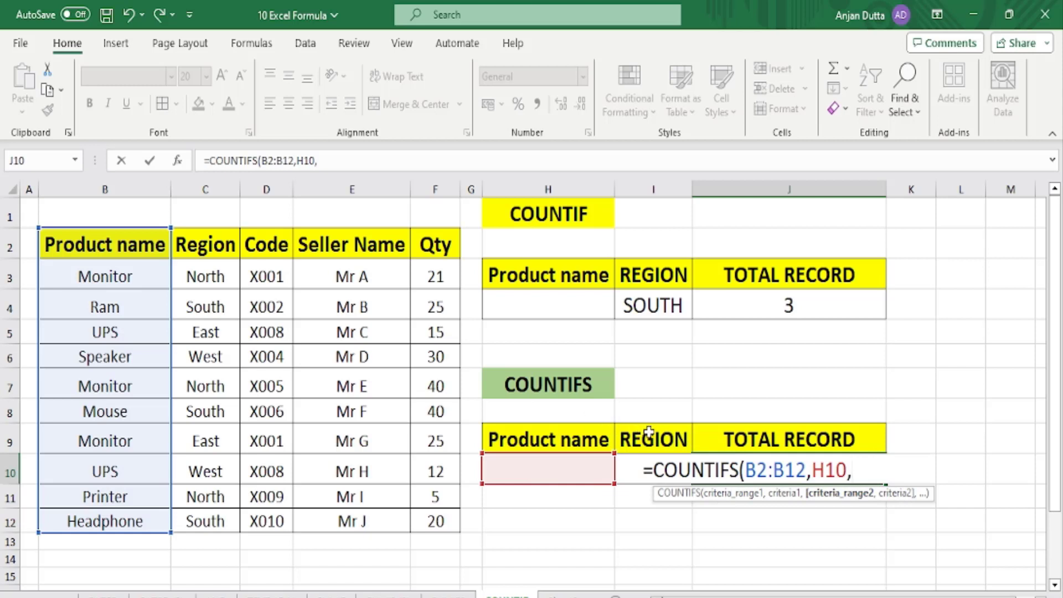
{"action": "left_click_drag", "start_coordinate": [198, 241], "coordinate": [233, 524]}
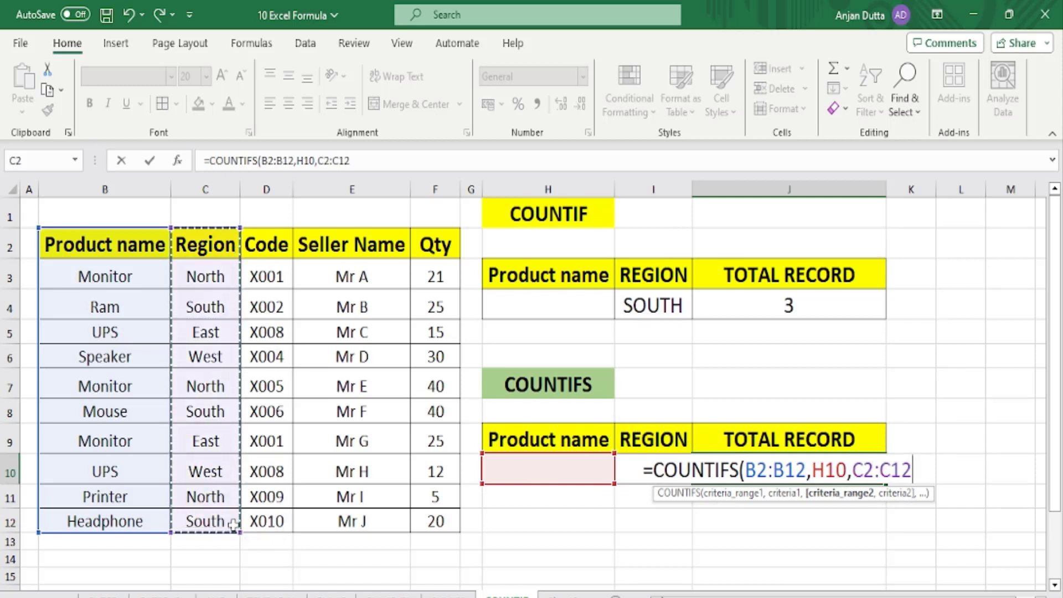
{"action": "type", "text": ","}
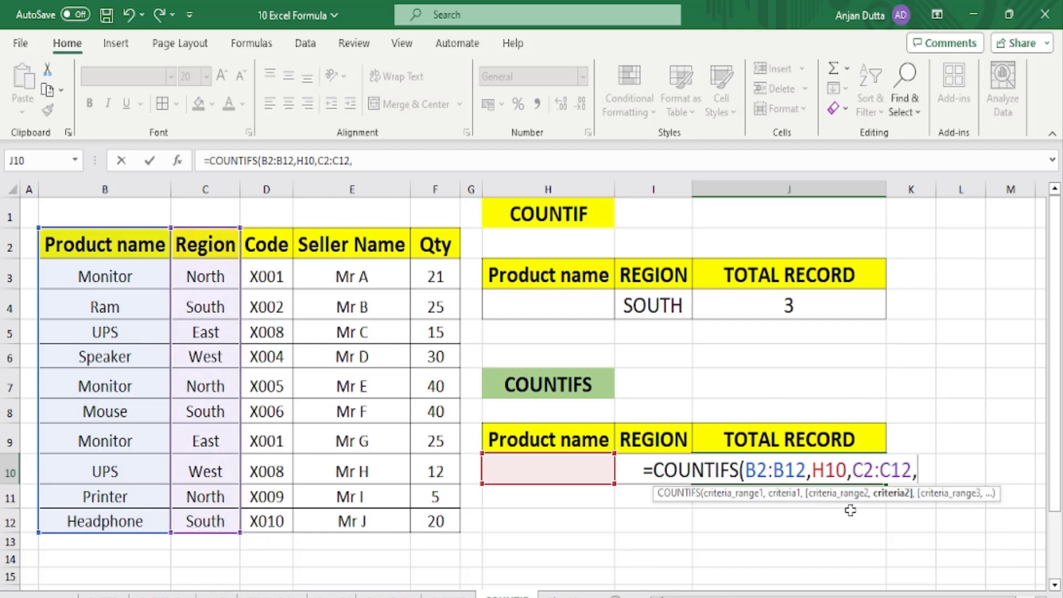
{"action": "left_click", "coordinate": [630, 467]}
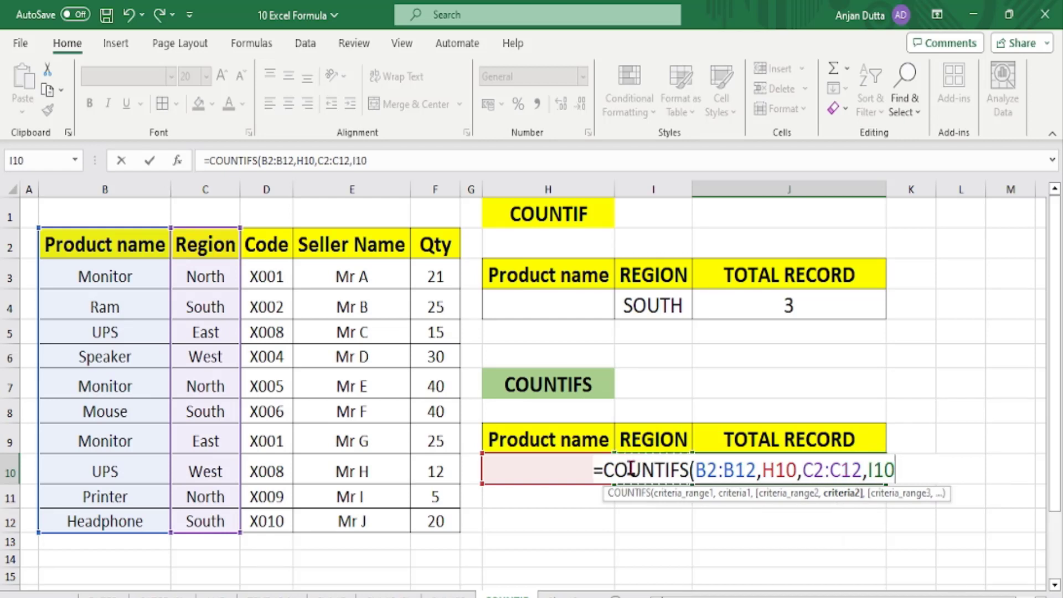
{"action": "type", "text": ")"}
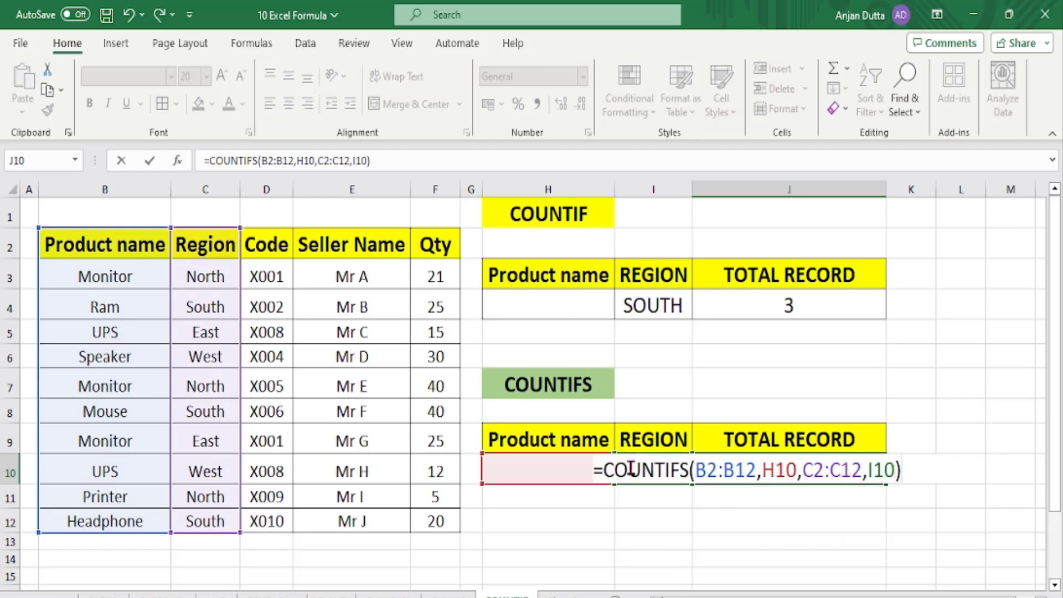
{"action": "key", "text": "Return"}
{"action": "key", "text": "Up"}
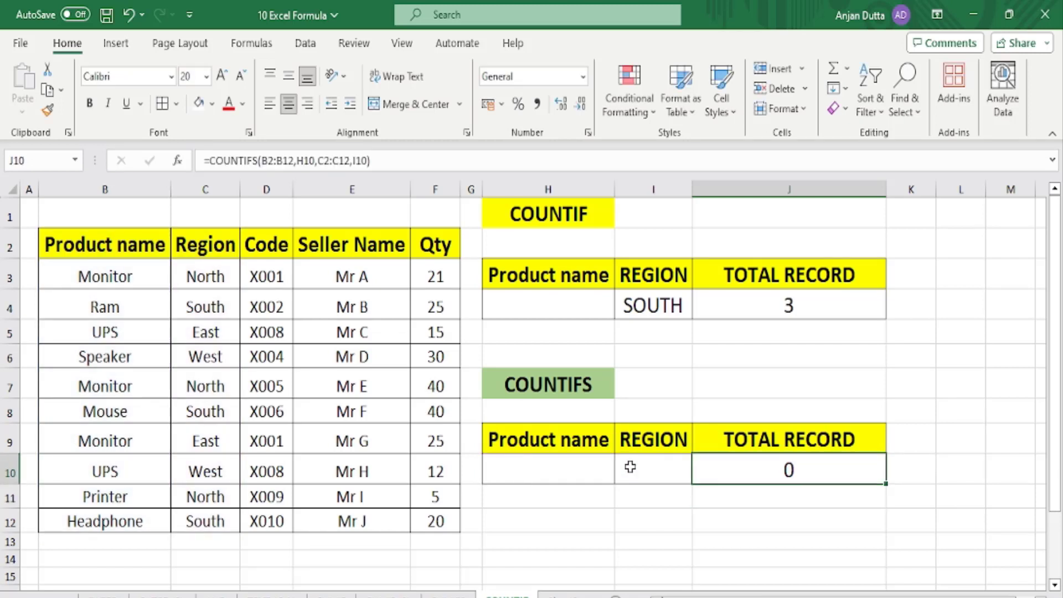
Enter MONITOR in H10 and NORTH in I10 as the COUNTIFS criteria.
{"action": "left_click", "coordinate": [560, 465]}
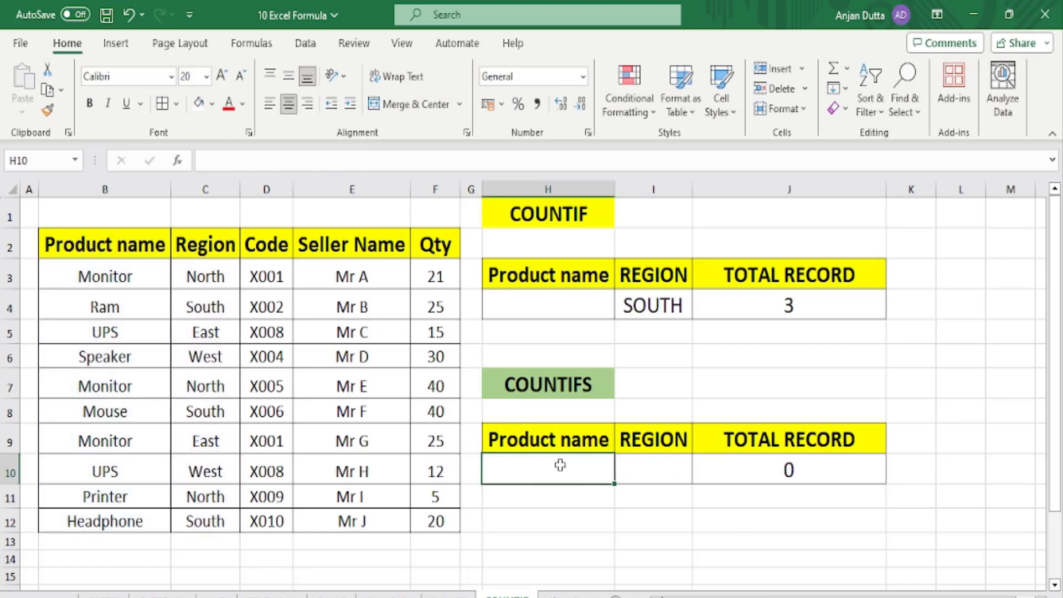
{"action": "type", "text": "MONITOR"}
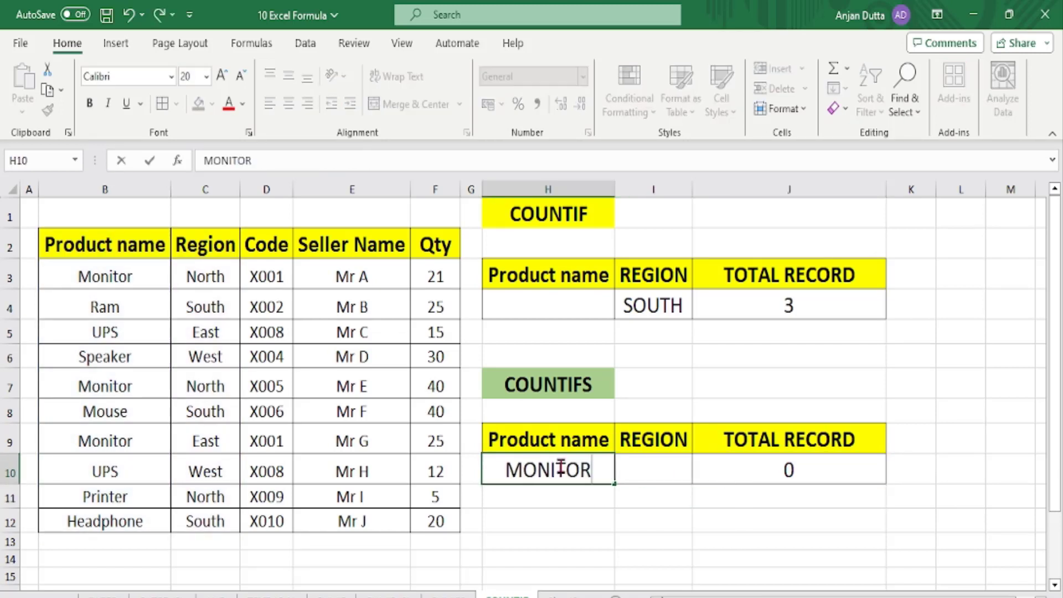
{"action": "key", "text": "Tab"}
{"action": "type", "text": "NORTH"}
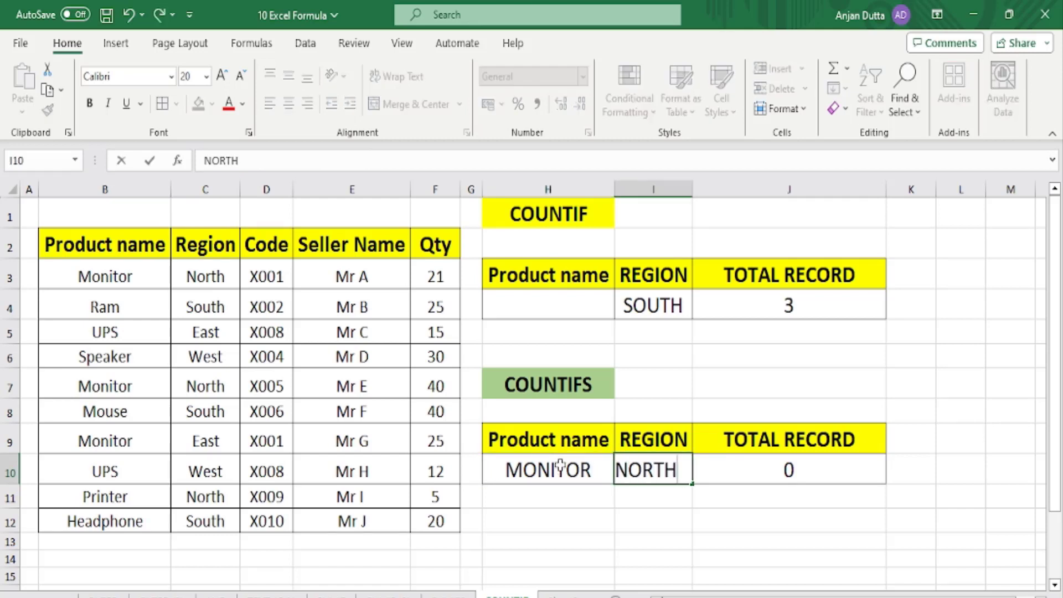
{"action": "key", "text": "Return"}
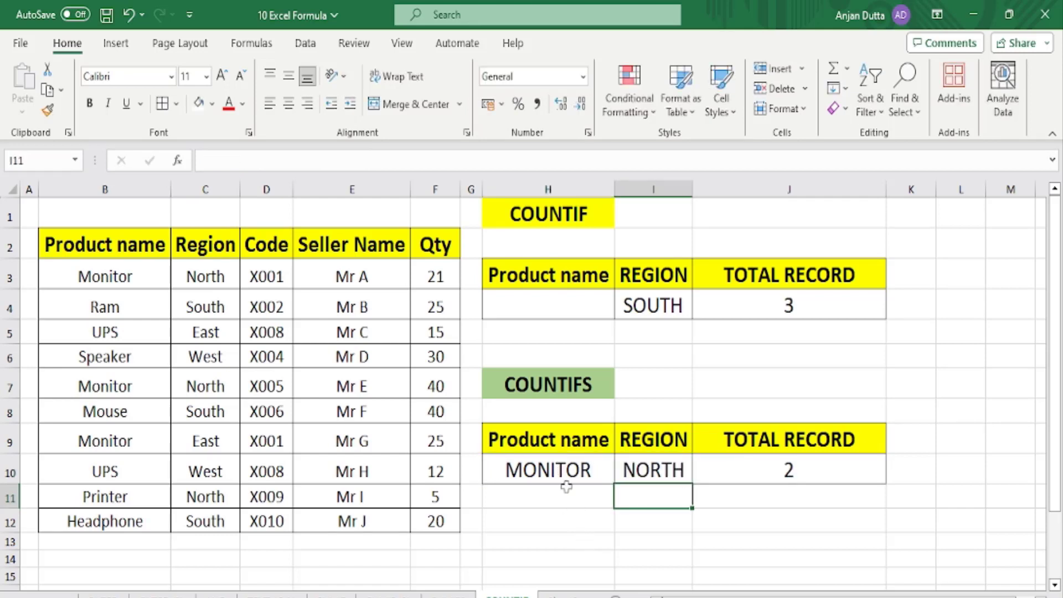
{"action": "left_click", "coordinate": [566, 481]}
Shade the matching Monitor/North rows B3:F3 and B7:F7 light orange.
{"action": "left_click_drag", "start_coordinate": [118, 289], "coordinate": [436, 280]}
{"action": "left_click", "coordinate": [211, 104]}
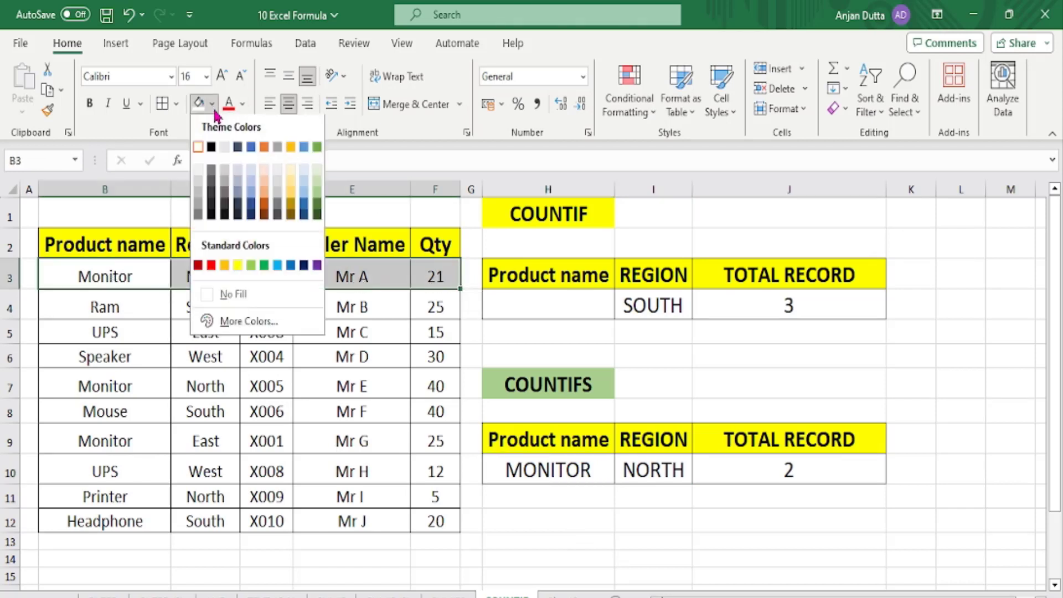
{"action": "left_click", "coordinate": [292, 189]}
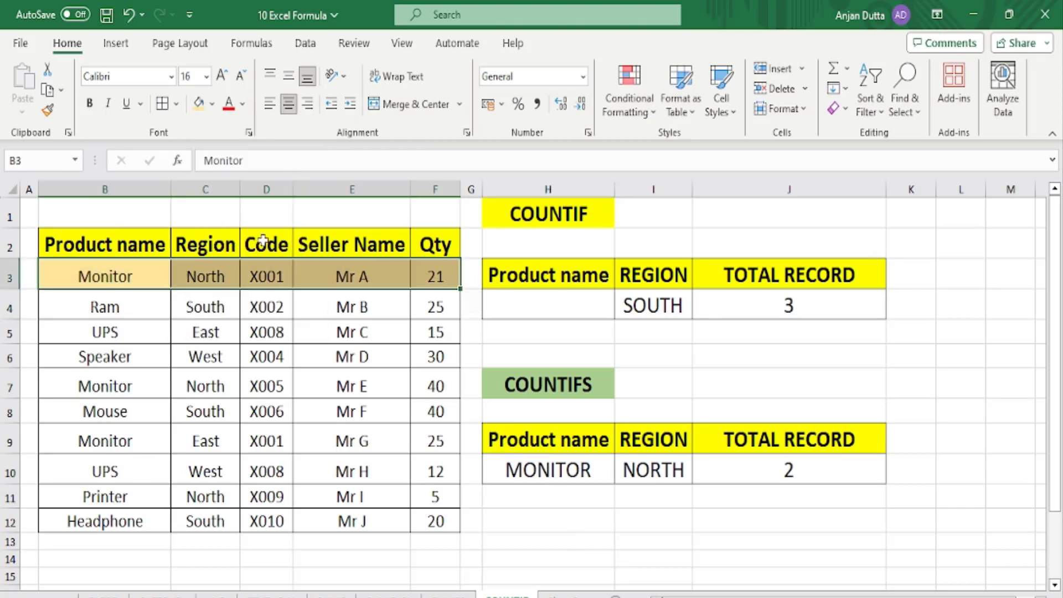
{"action": "left_click_drag", "start_coordinate": [95, 388], "coordinate": [432, 385]}
{"action": "left_click", "coordinate": [202, 107]}
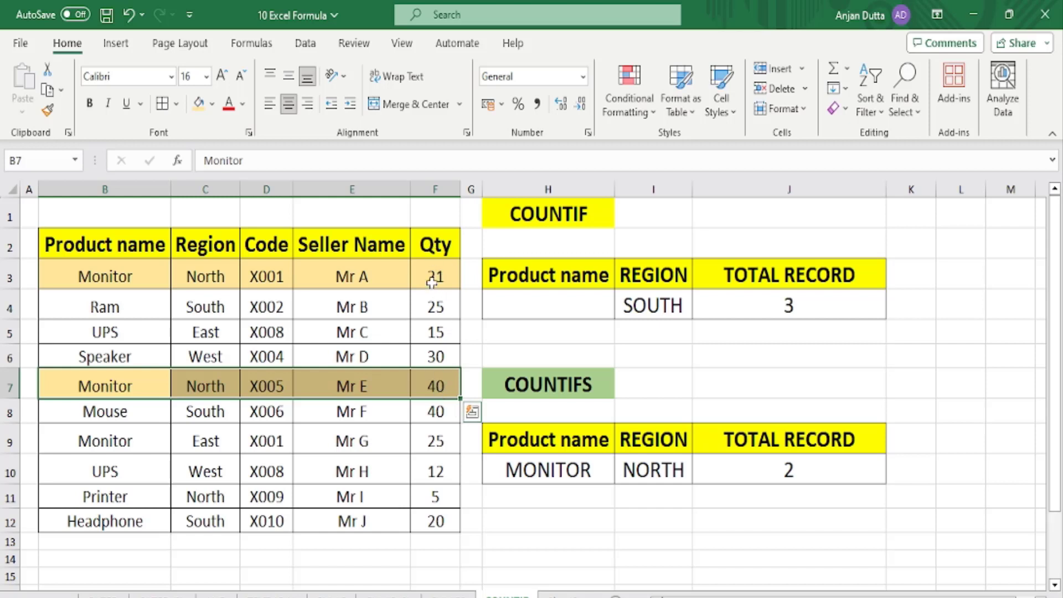
{"action": "left_click_drag", "start_coordinate": [106, 431], "coordinate": [435, 441]}
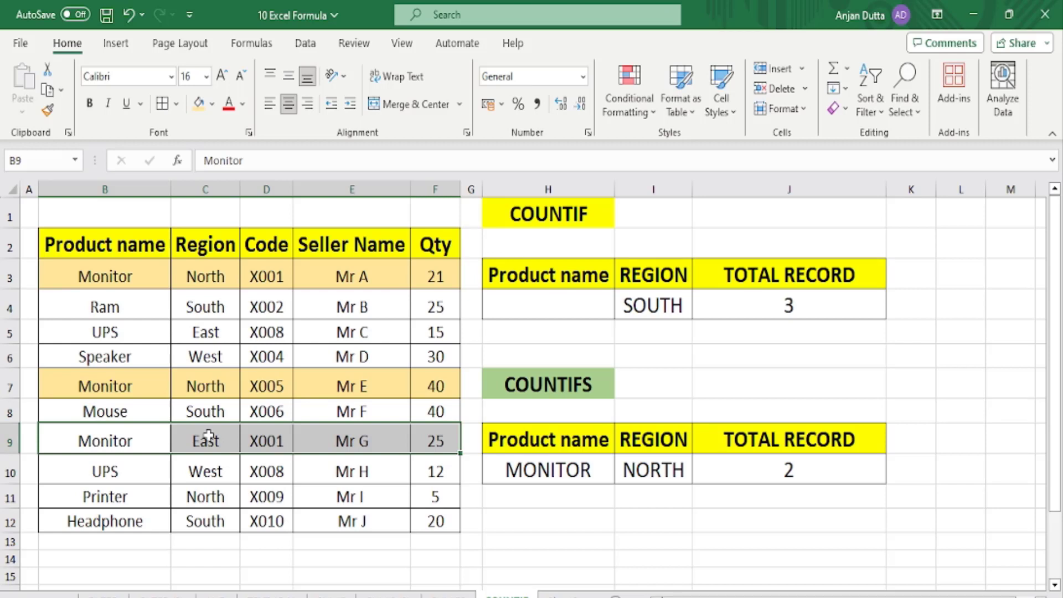
Set the product criterion in H10 to UPS and point out UPS rows 5 and 10.
{"action": "left_click", "coordinate": [551, 468]}
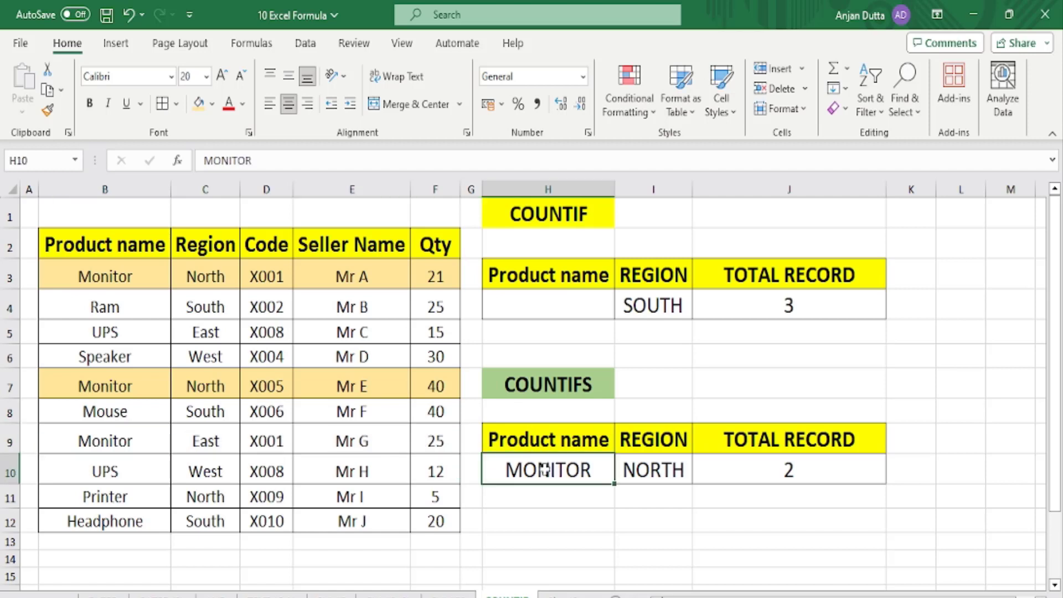
{"action": "type", "text": "UPS"}
{"action": "key", "text": "Return"}
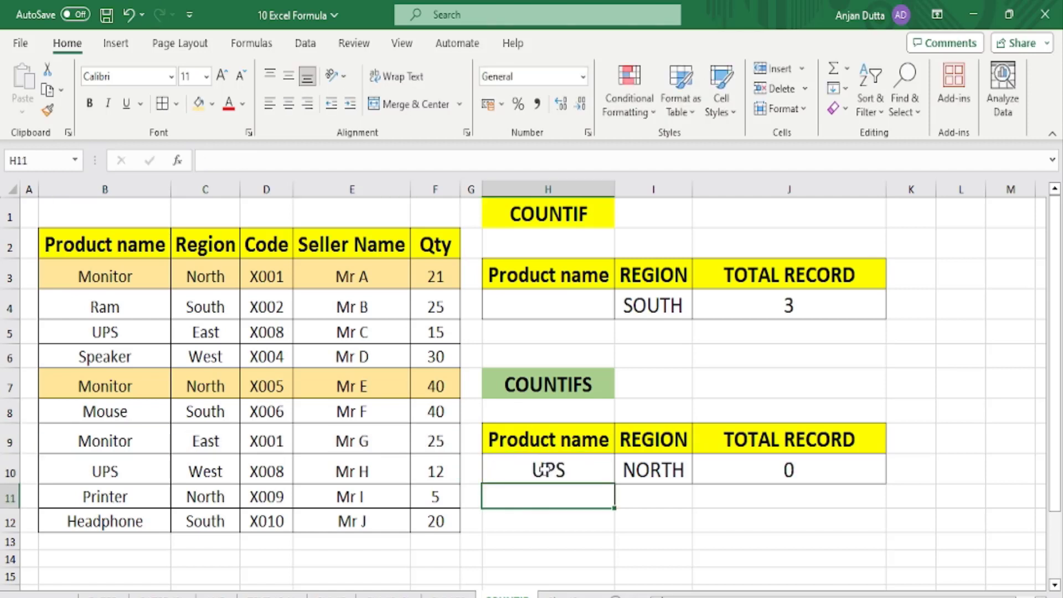
{"action": "left_click_drag", "start_coordinate": [142, 332], "coordinate": [438, 332]}
{"action": "left_click_drag", "start_coordinate": [108, 472], "coordinate": [431, 478]}
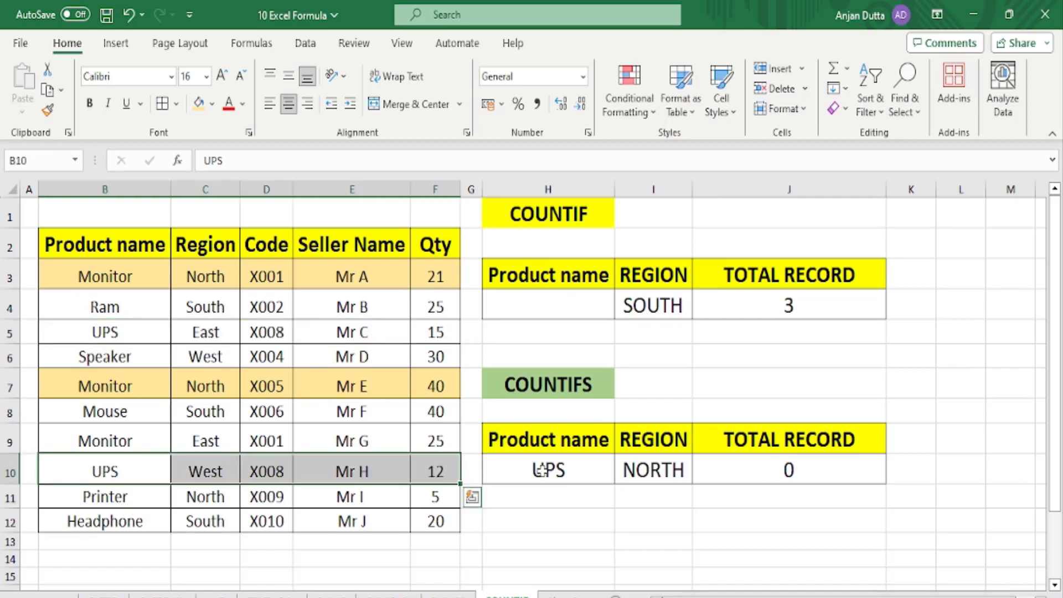
Try EAST then WEST as the region criterion in I10, ending with WEST.
{"action": "left_click", "coordinate": [637, 470]}
{"action": "type", "text": "EAST"}
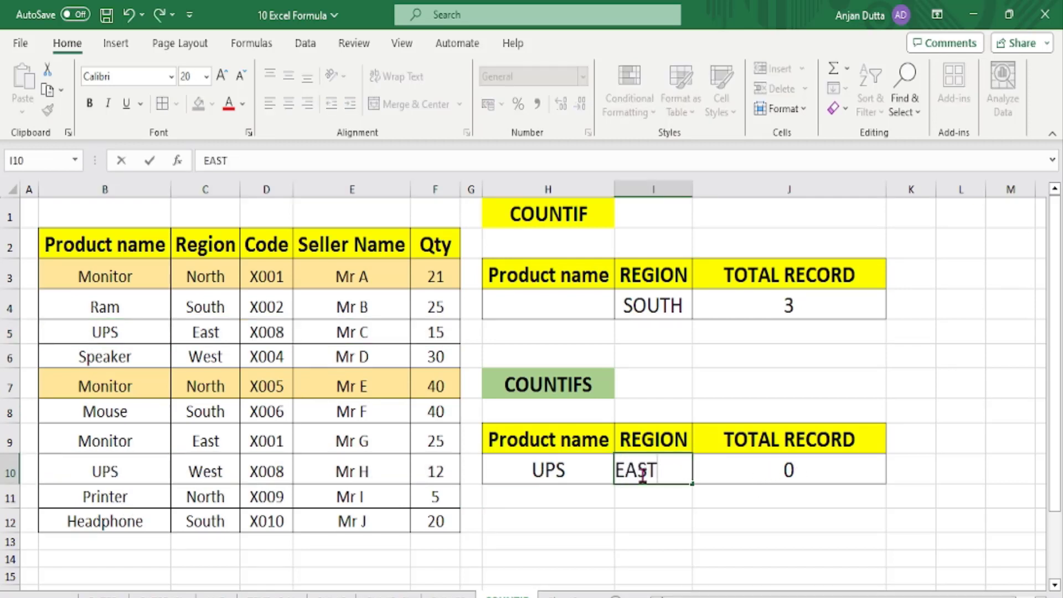
{"action": "key", "text": "Return"}
{"action": "left_click", "coordinate": [641, 474]}
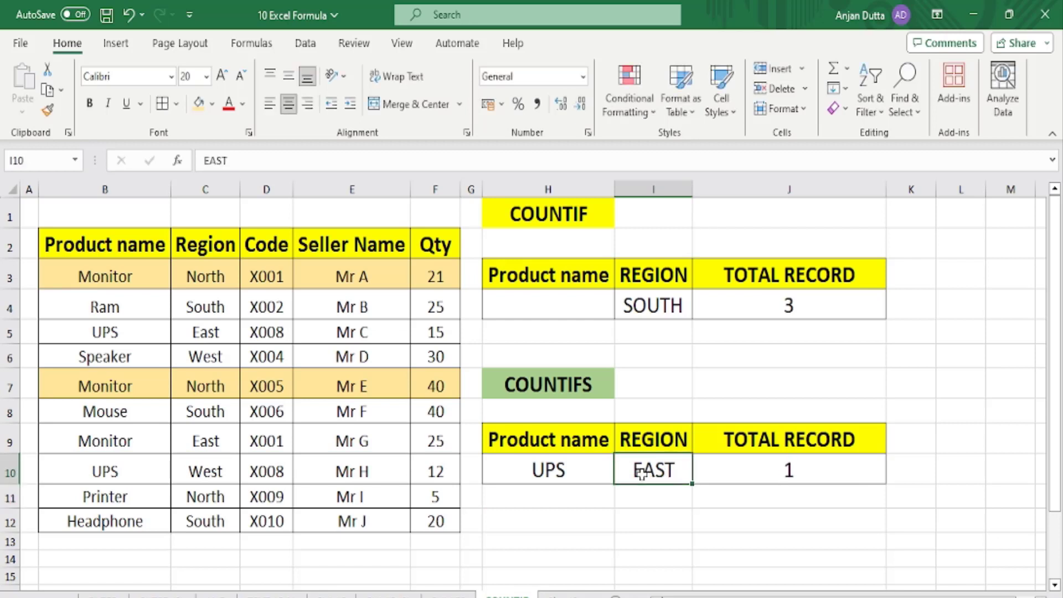
{"action": "type", "text": "WEST"}
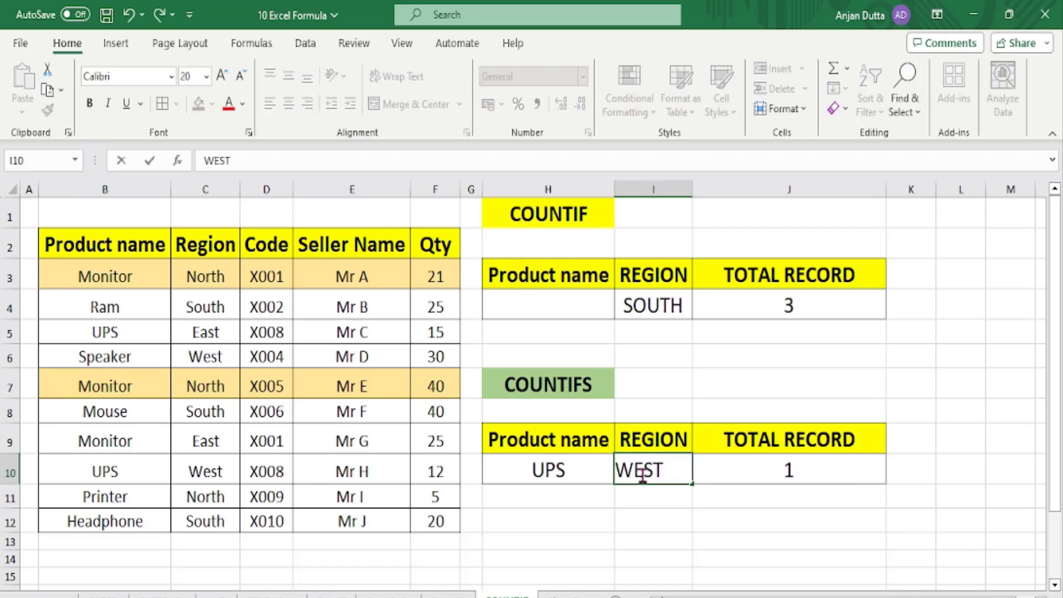
{"action": "key", "text": "Return"}
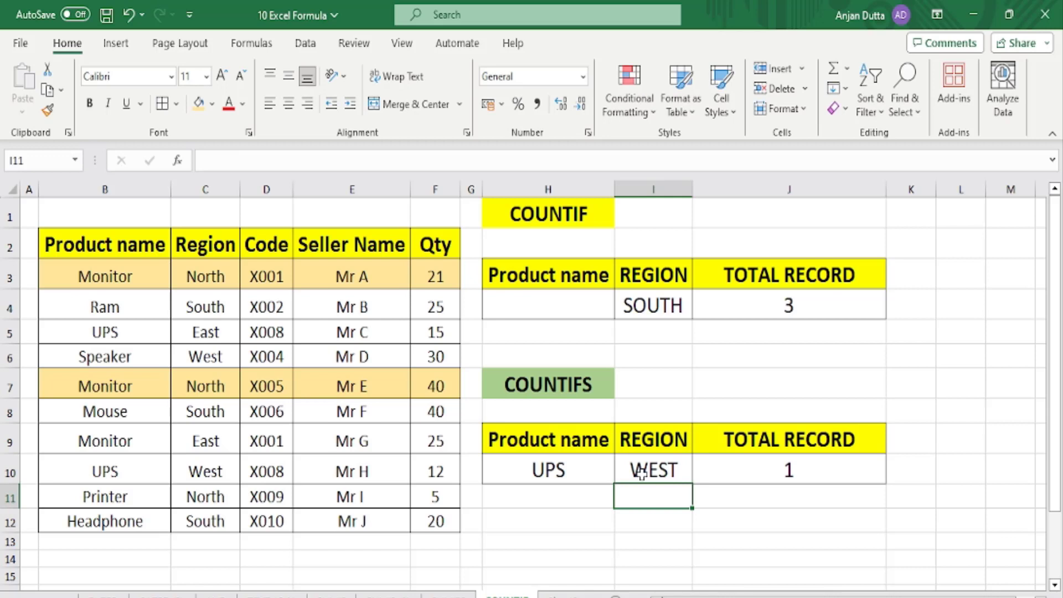